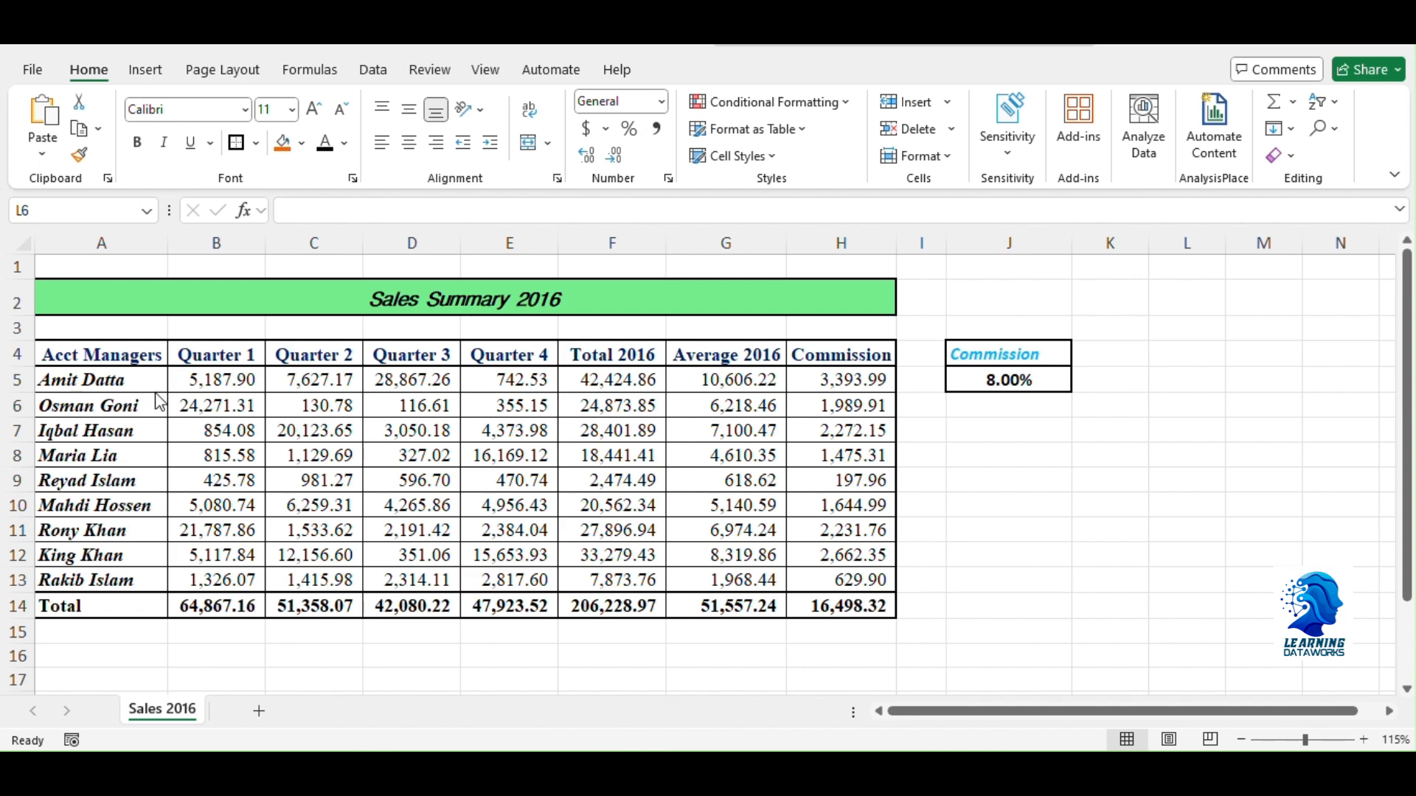
# Select the figures in B5:H13 and look through the available conditional formatting rule categories
pyautogui.click(83, 75)
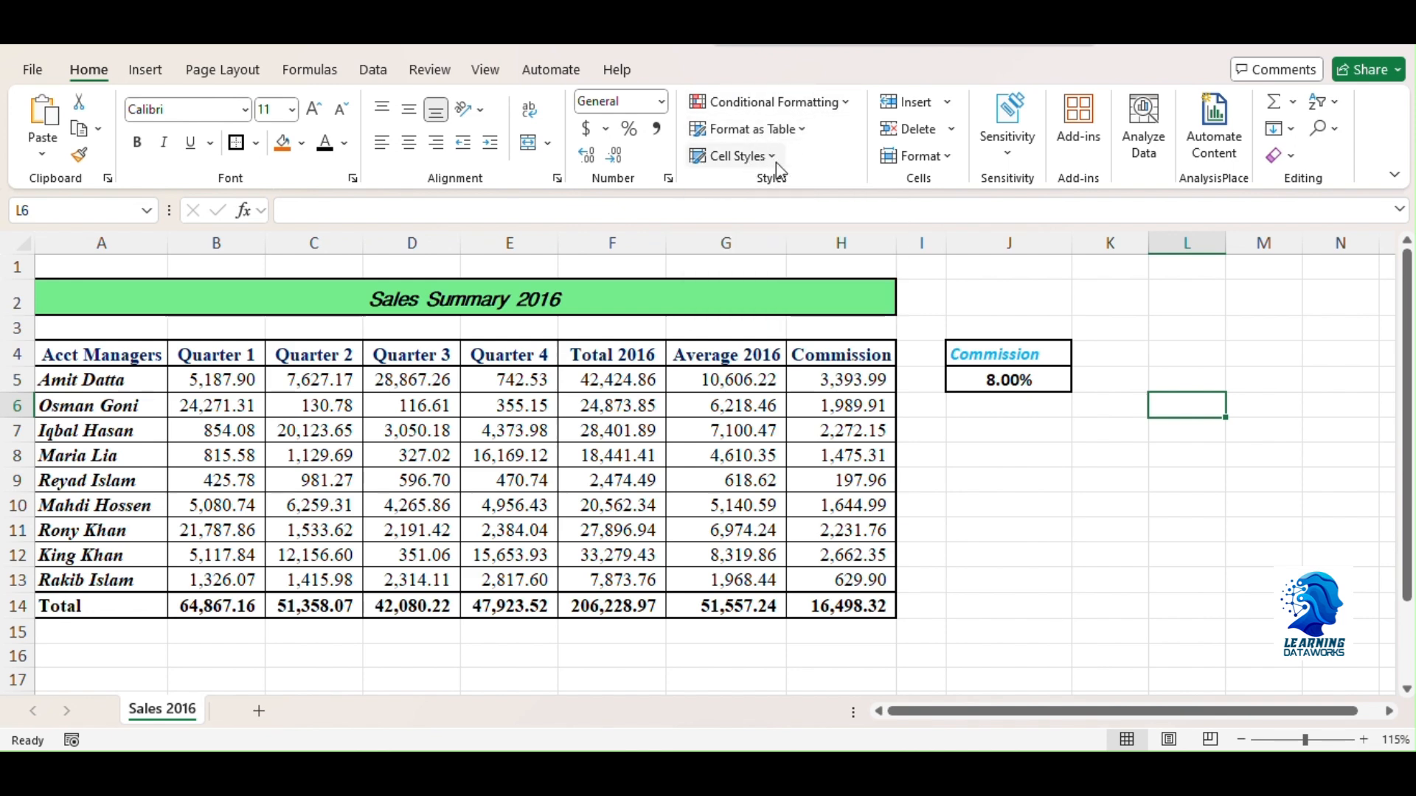
pyautogui.click(521, 476)
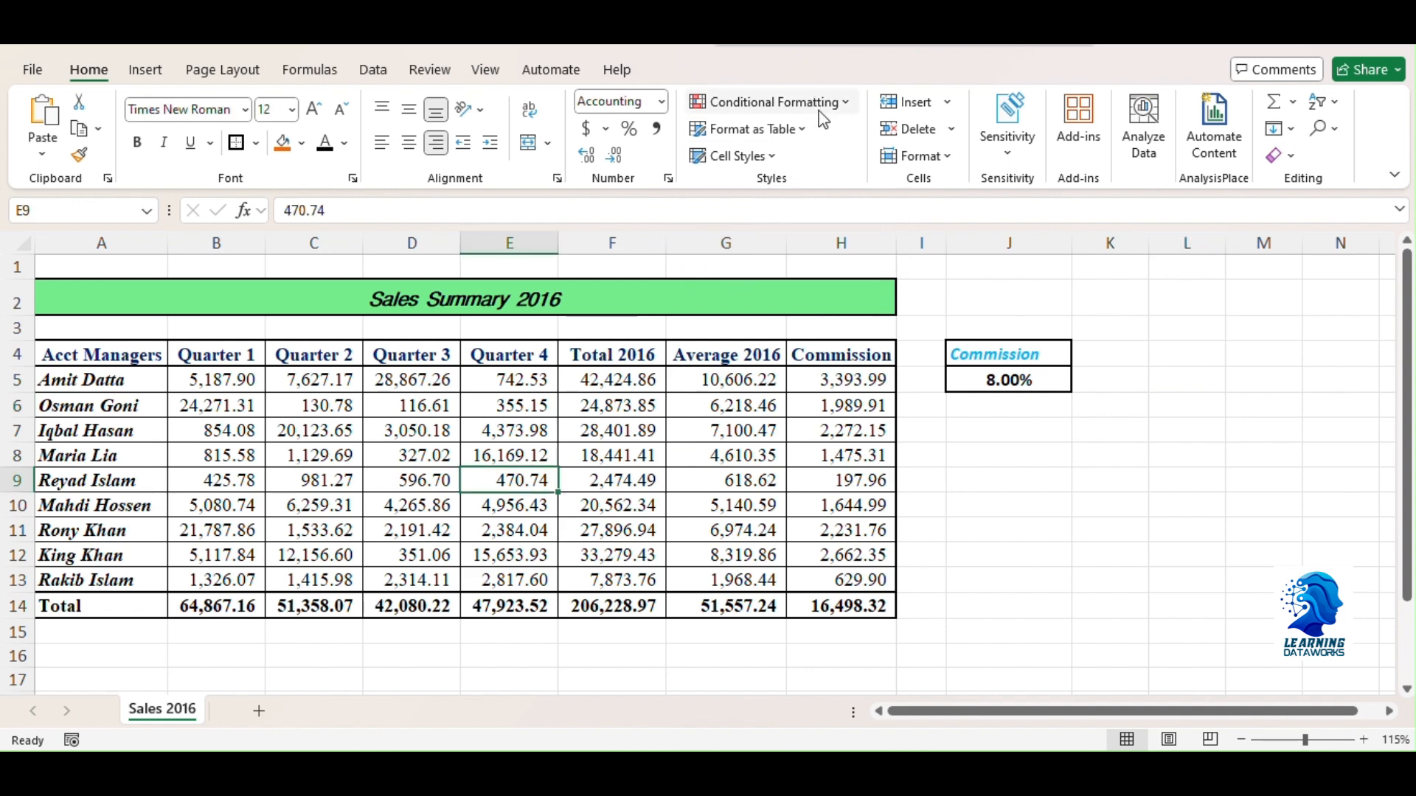
pyautogui.click(339, 450)
pyautogui.moveTo(244, 385); pyautogui.dragTo(811, 579)
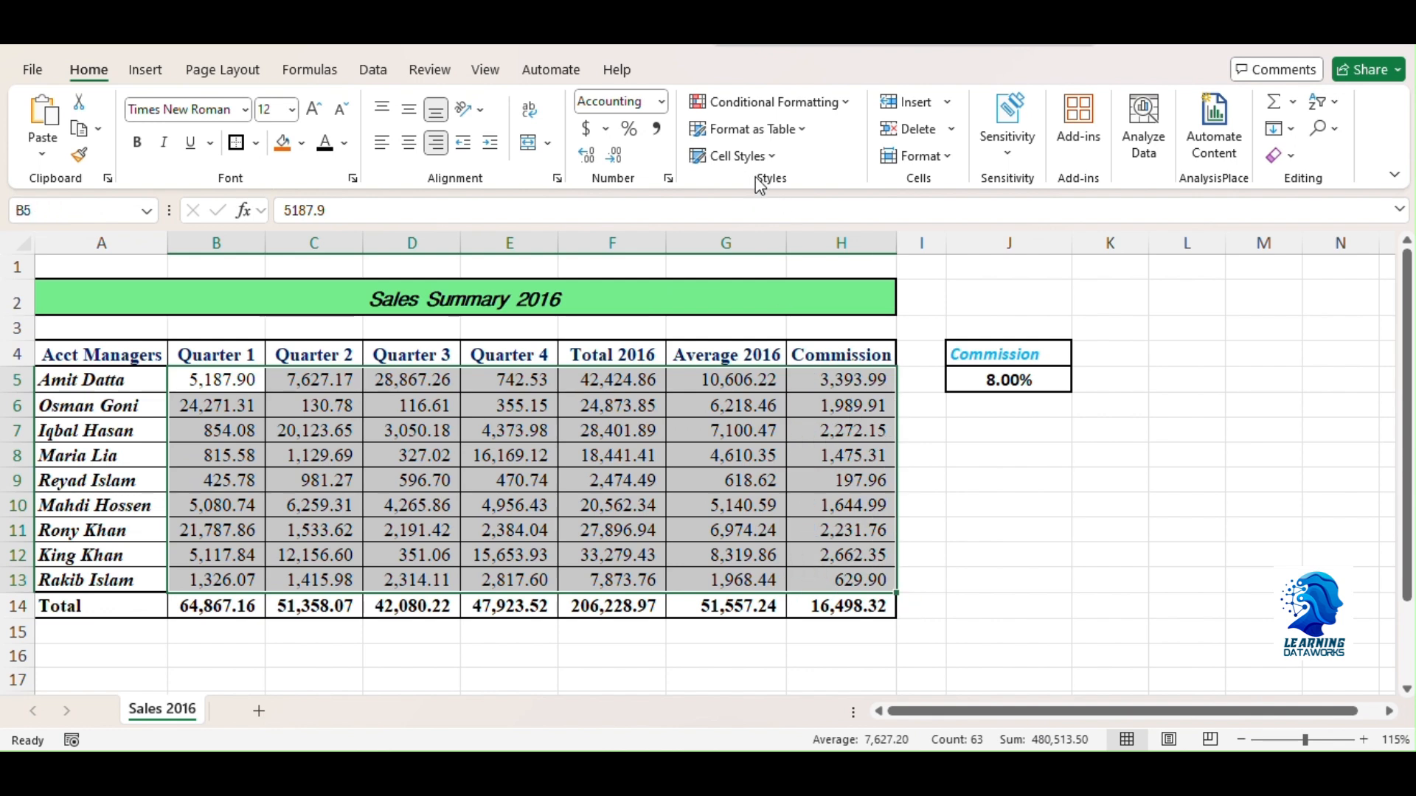
pyautogui.click(845, 109)
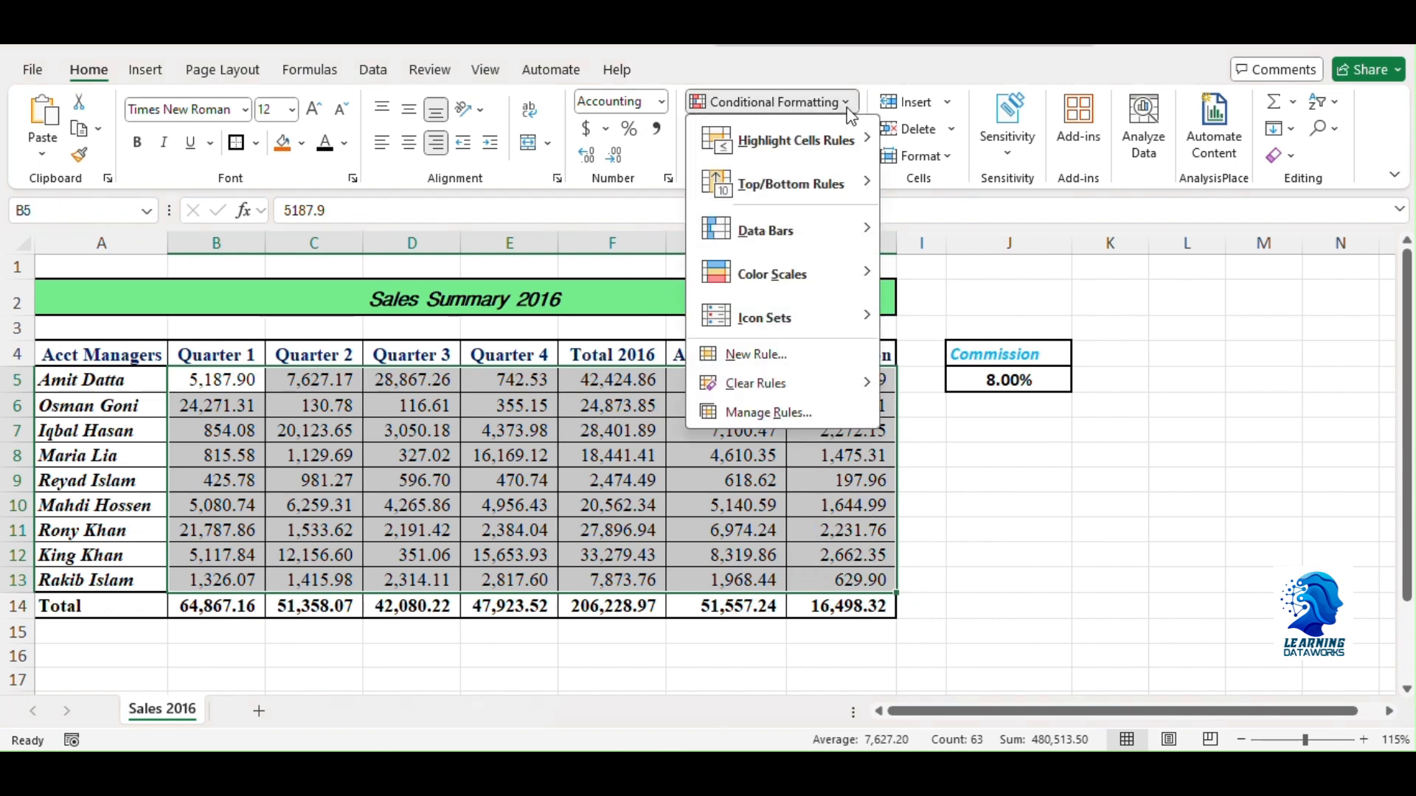
pyautogui.moveTo(804, 146)
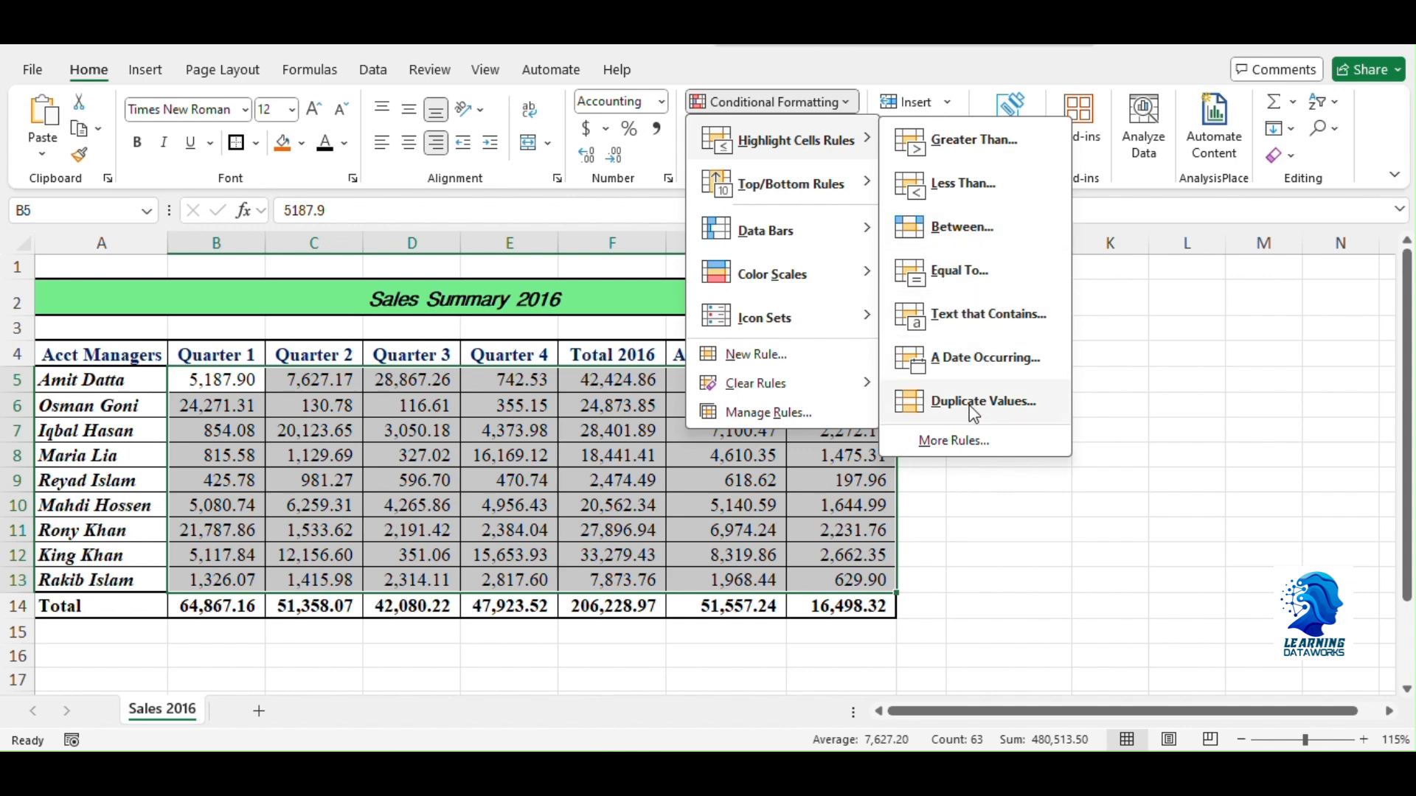
pyautogui.moveTo(790, 194)
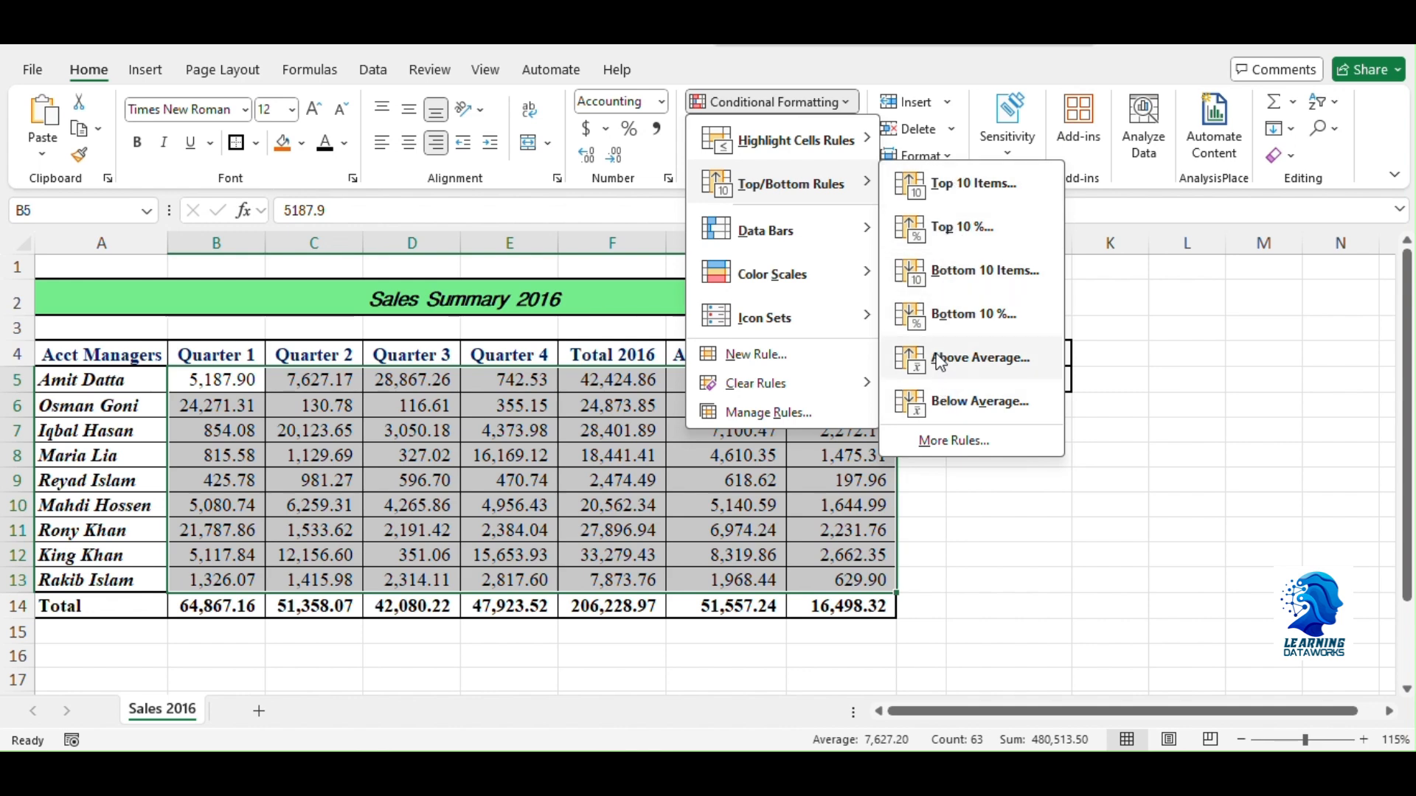
pyautogui.moveTo(840, 237)
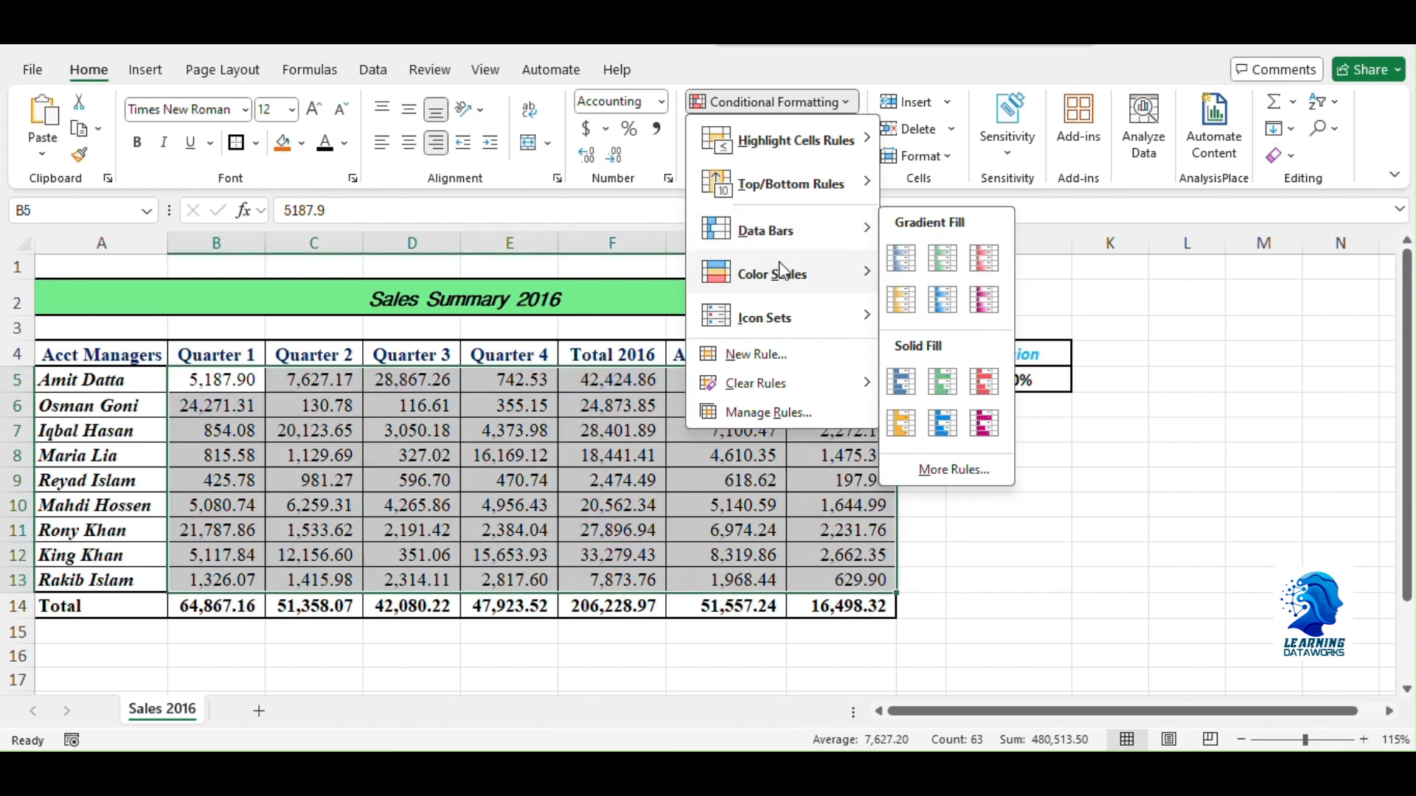
pyautogui.moveTo(775, 286)
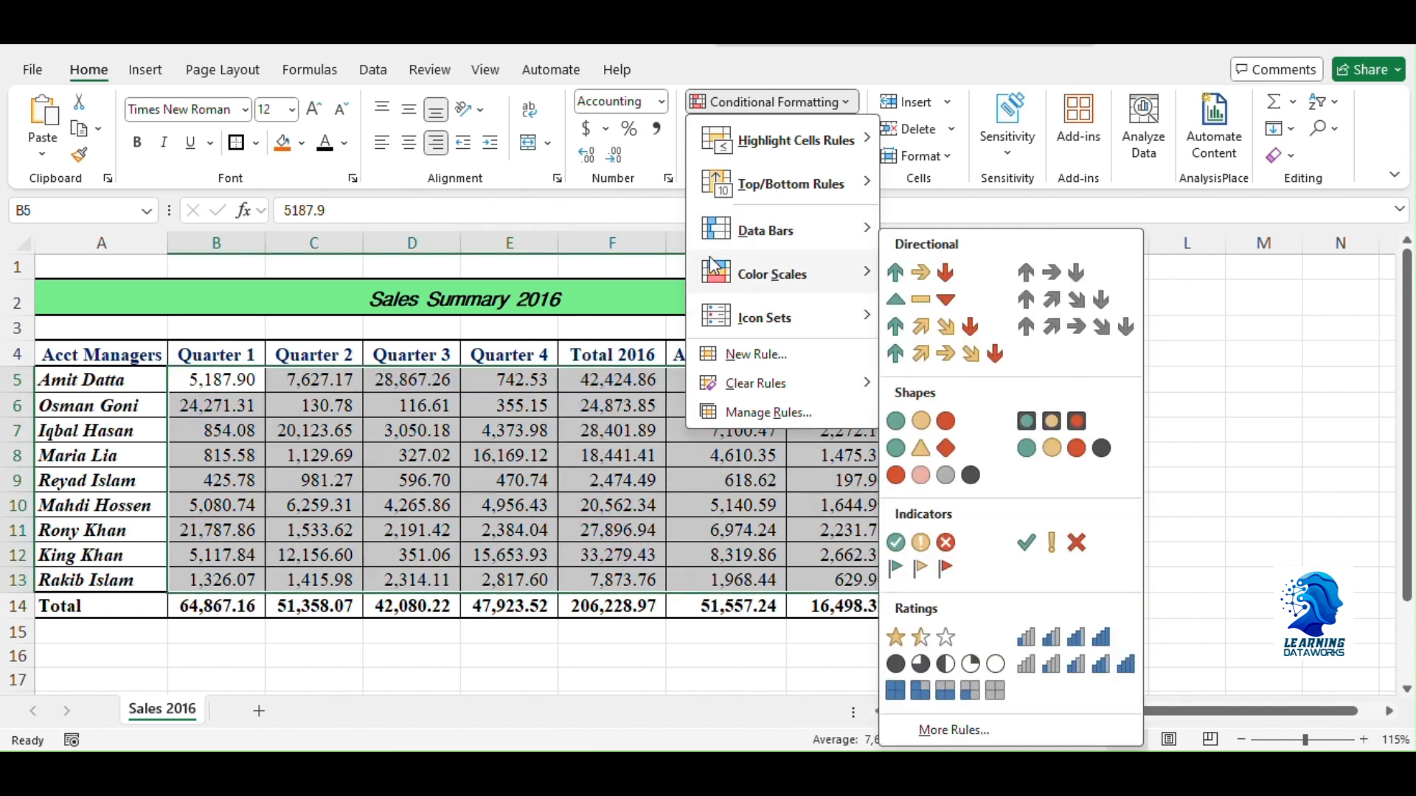
pyautogui.click(499, 435)
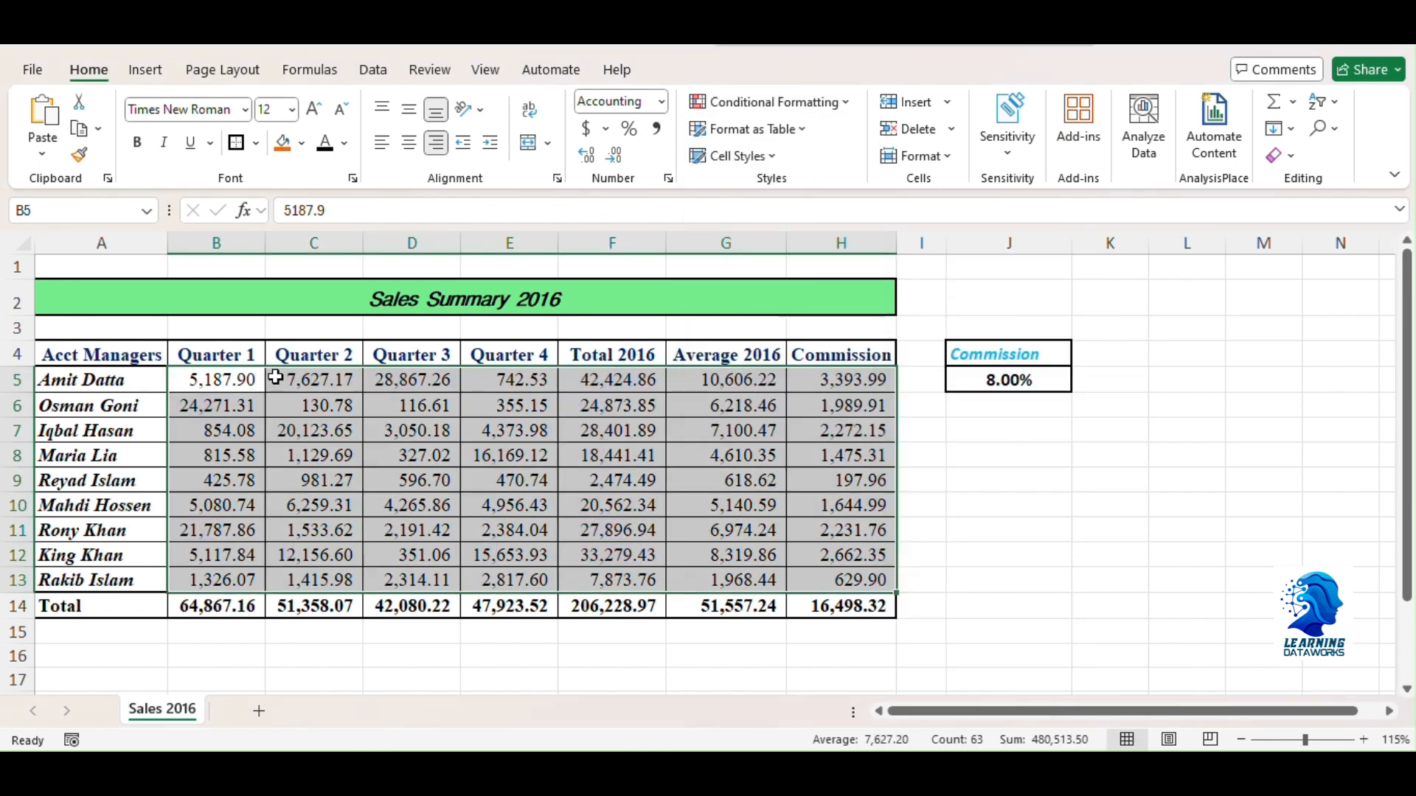
# Highlight the values in B5:H13 greater than 21,270.74 using Green Fill with Dark Green Text
pyautogui.click(842, 104)
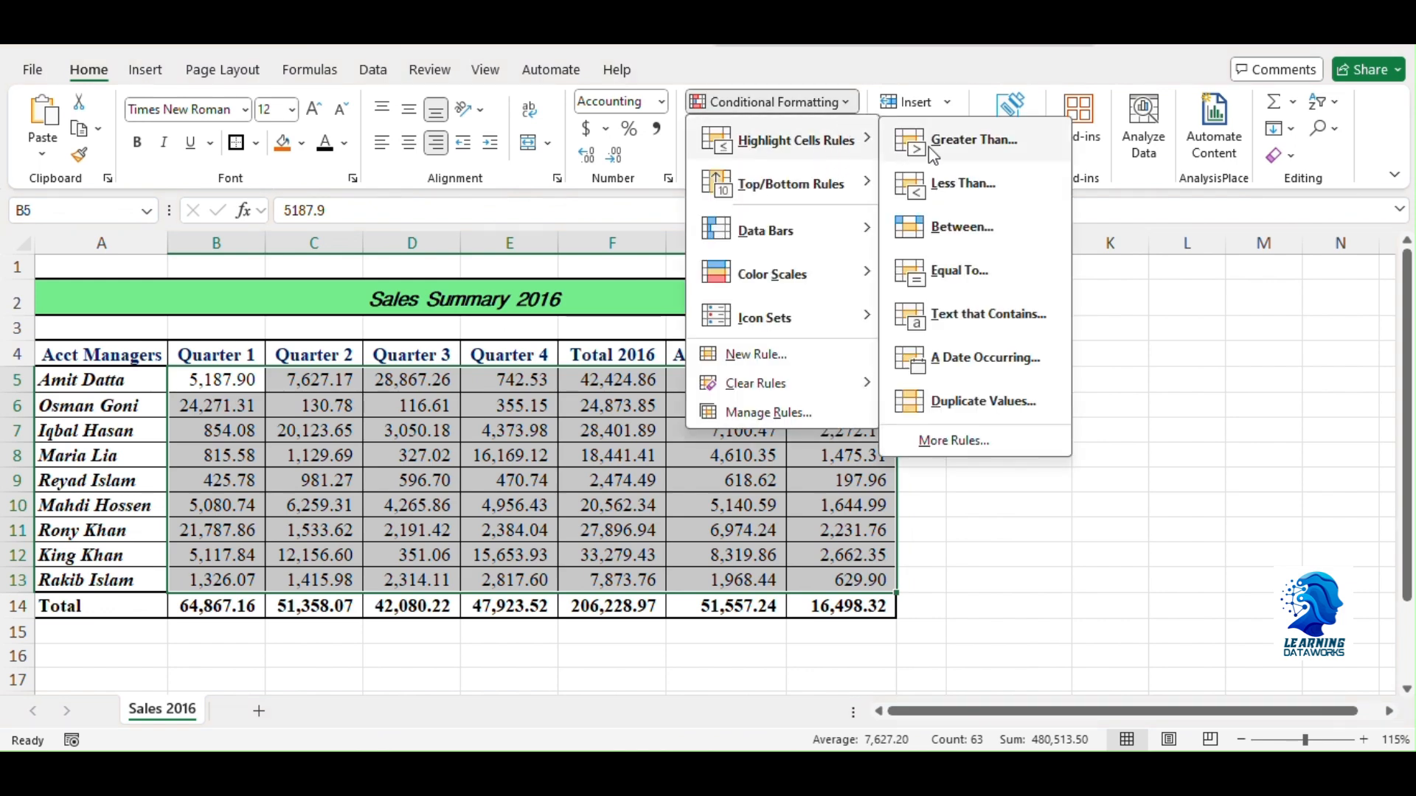
pyautogui.click(973, 140)
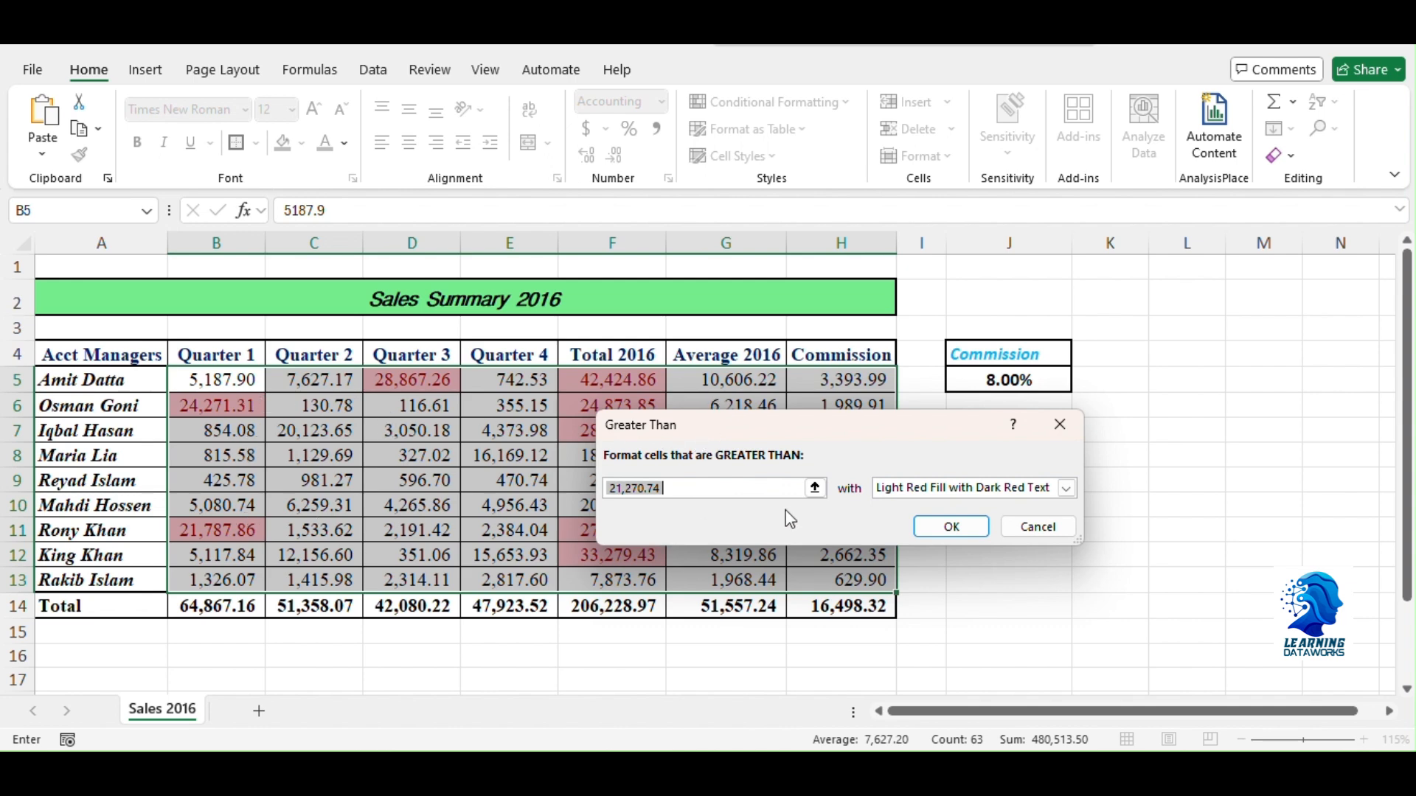
pyautogui.click(814, 488)
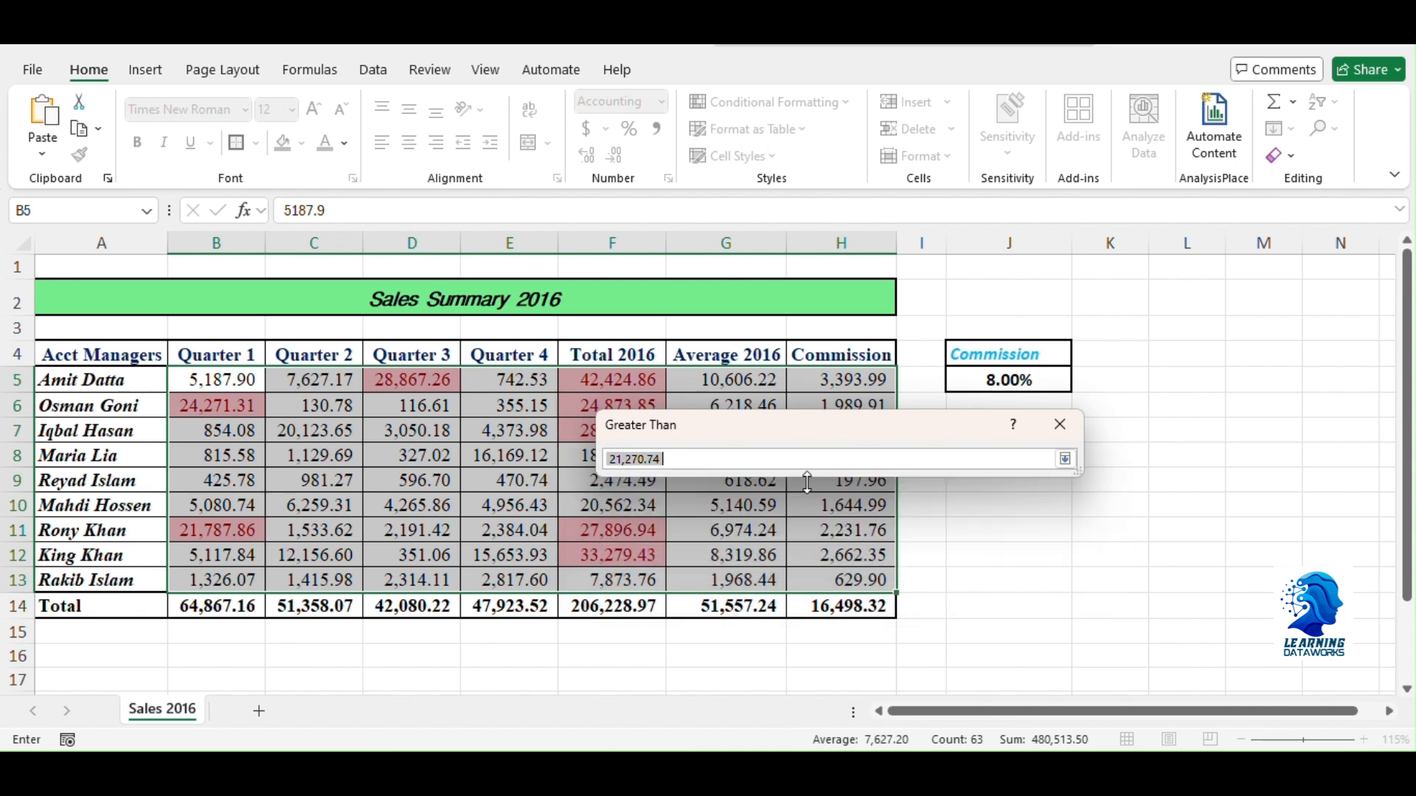
pyautogui.click(1070, 462)
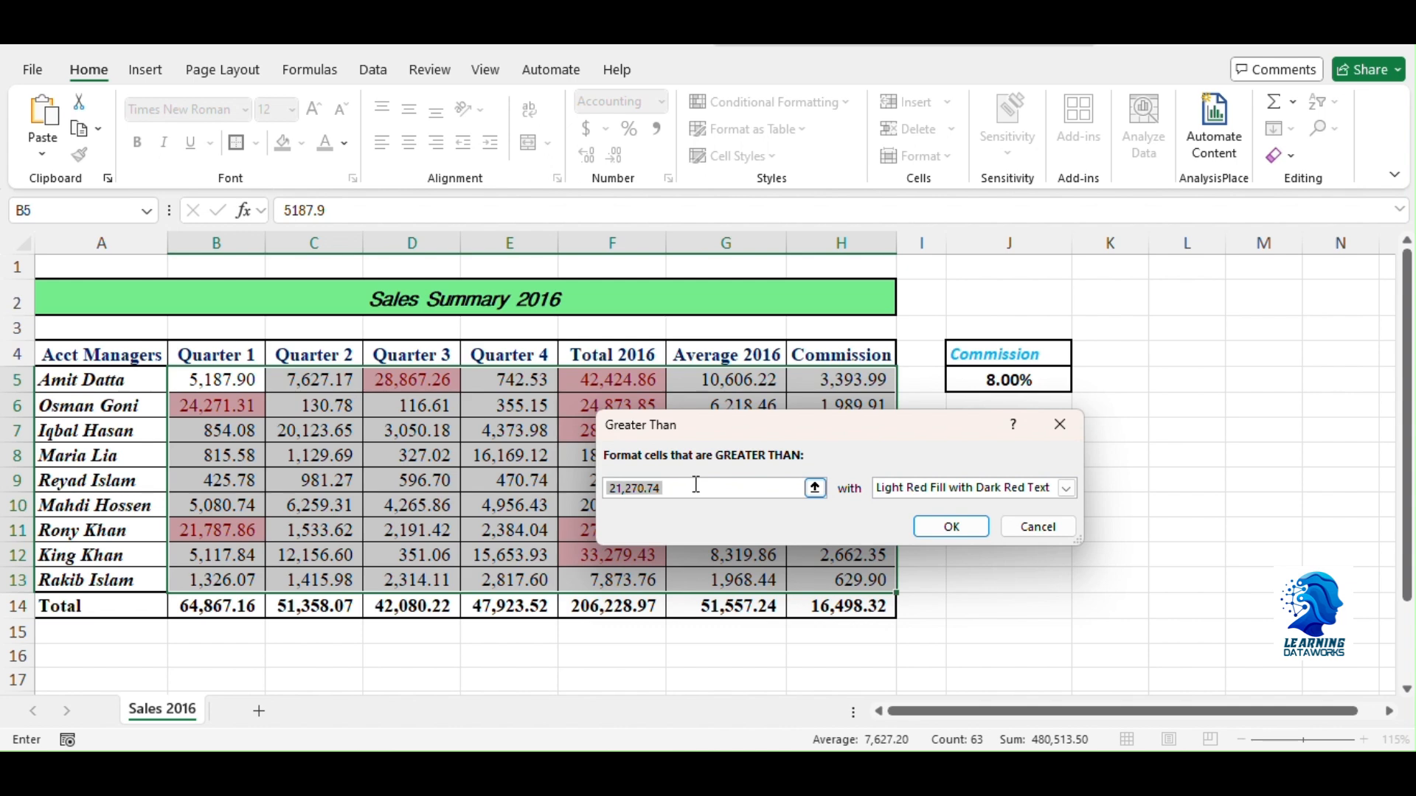
pyautogui.click(1066, 489)
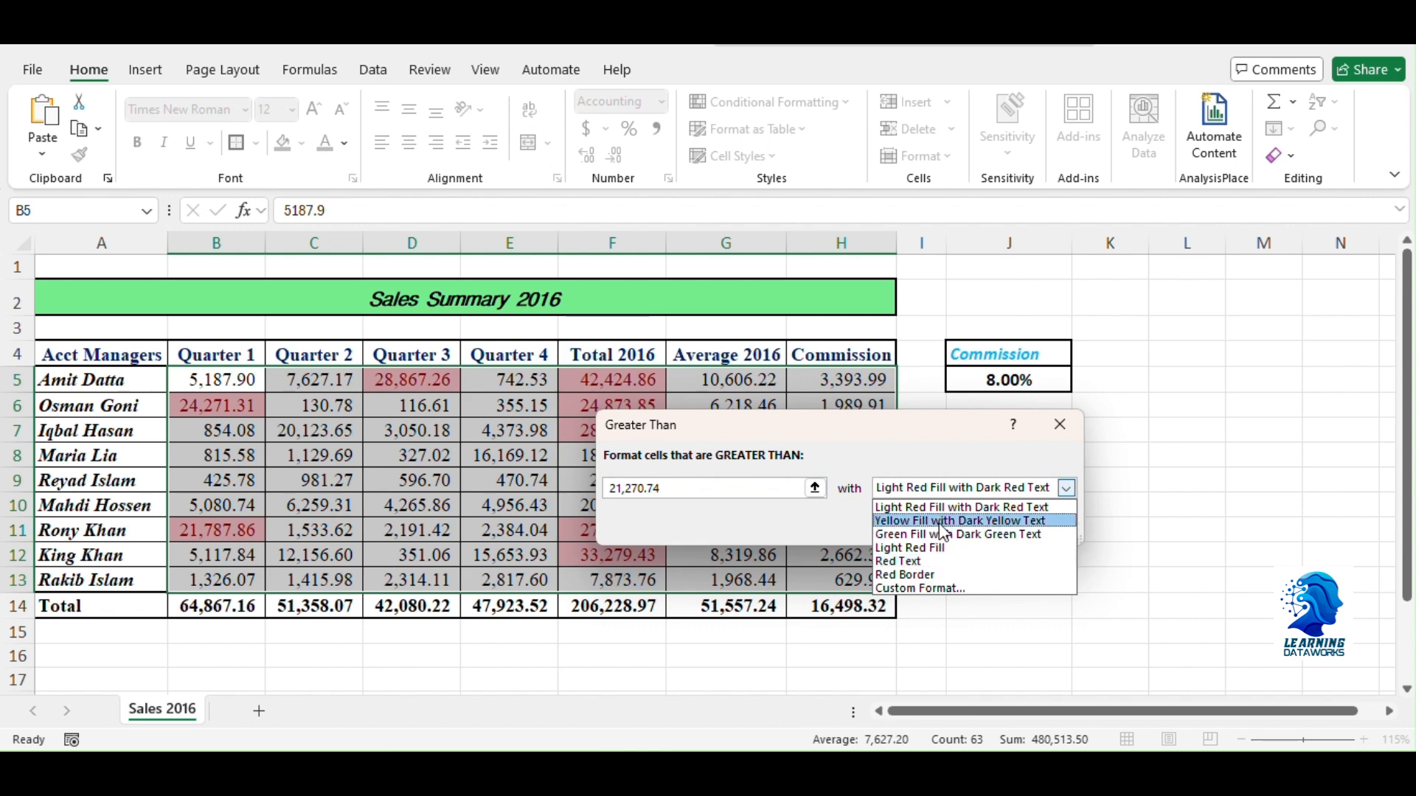
pyautogui.click(922, 561)
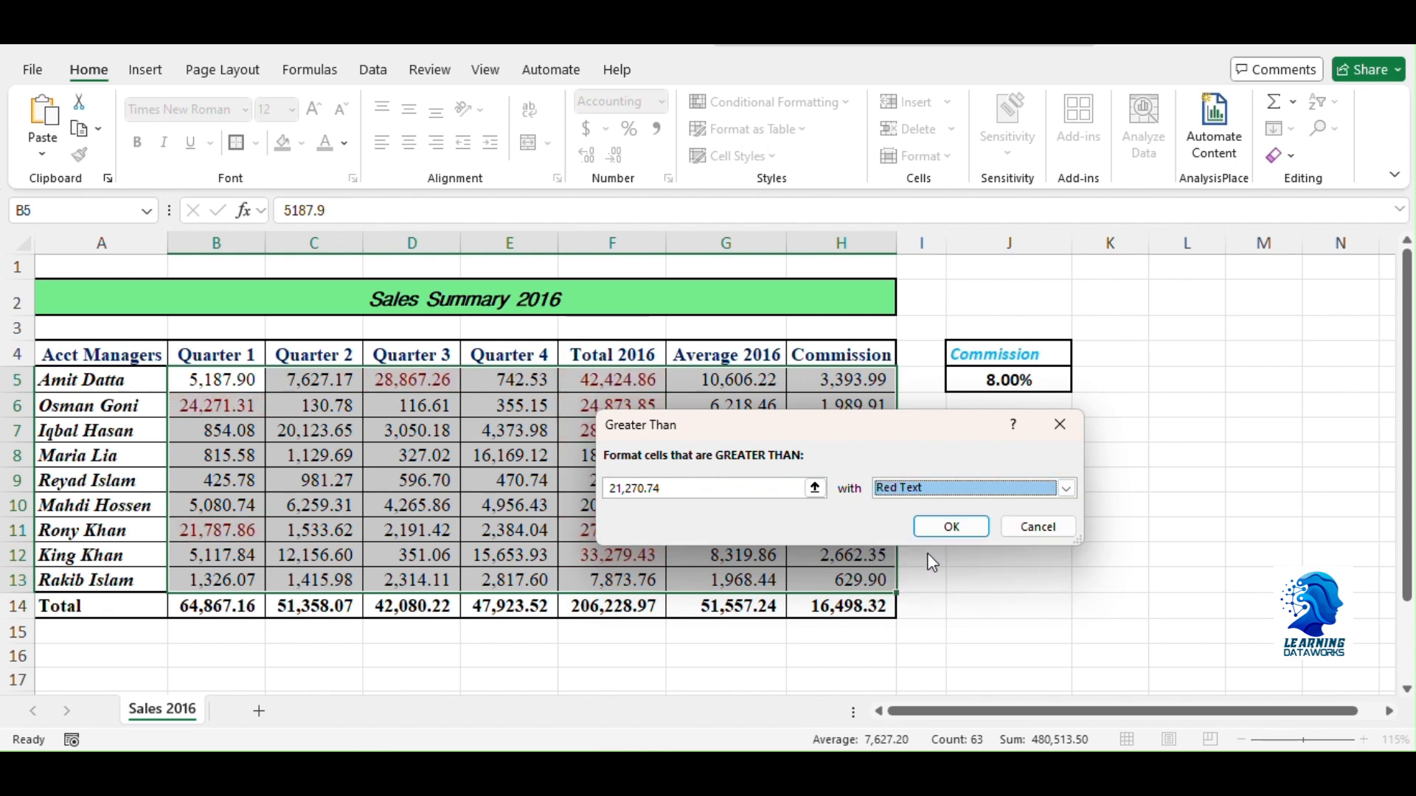
pyautogui.click(1066, 488)
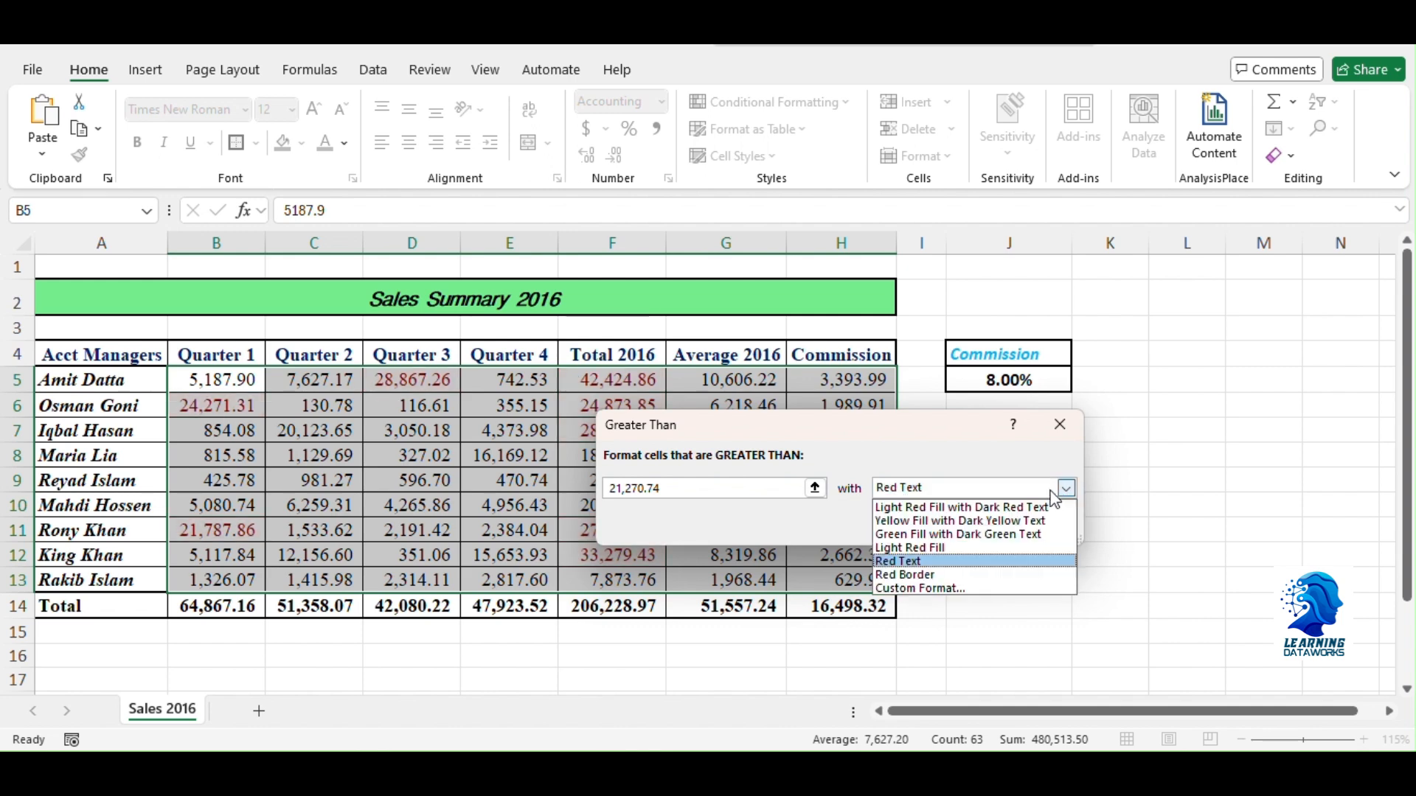
pyautogui.click(929, 535)
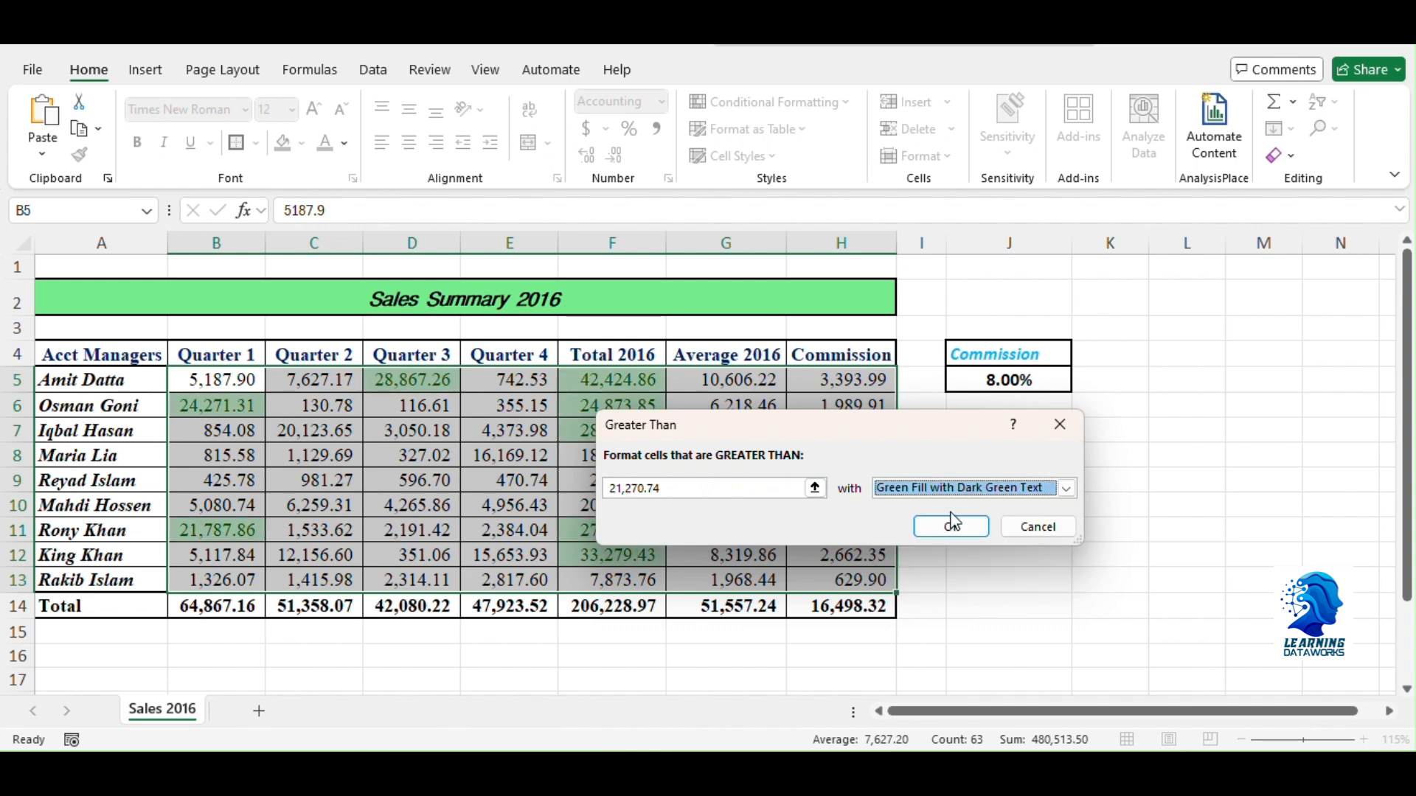
pyautogui.click(951, 526)
pyautogui.click(509, 505)
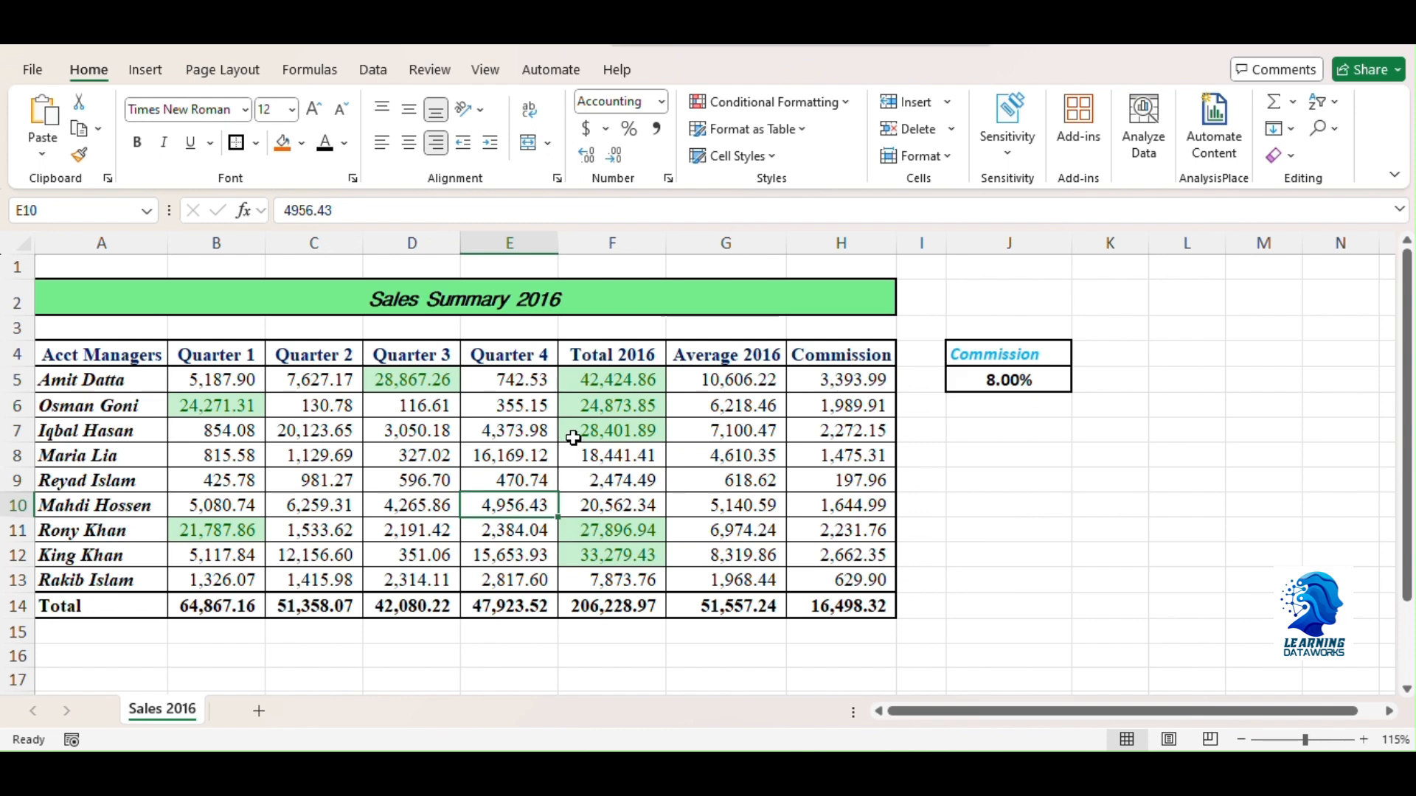
# Add an Equal To highlight rule for 1000 to B5:H13 with Light Red Fill with Dark Red Text
pyautogui.click(237, 378)
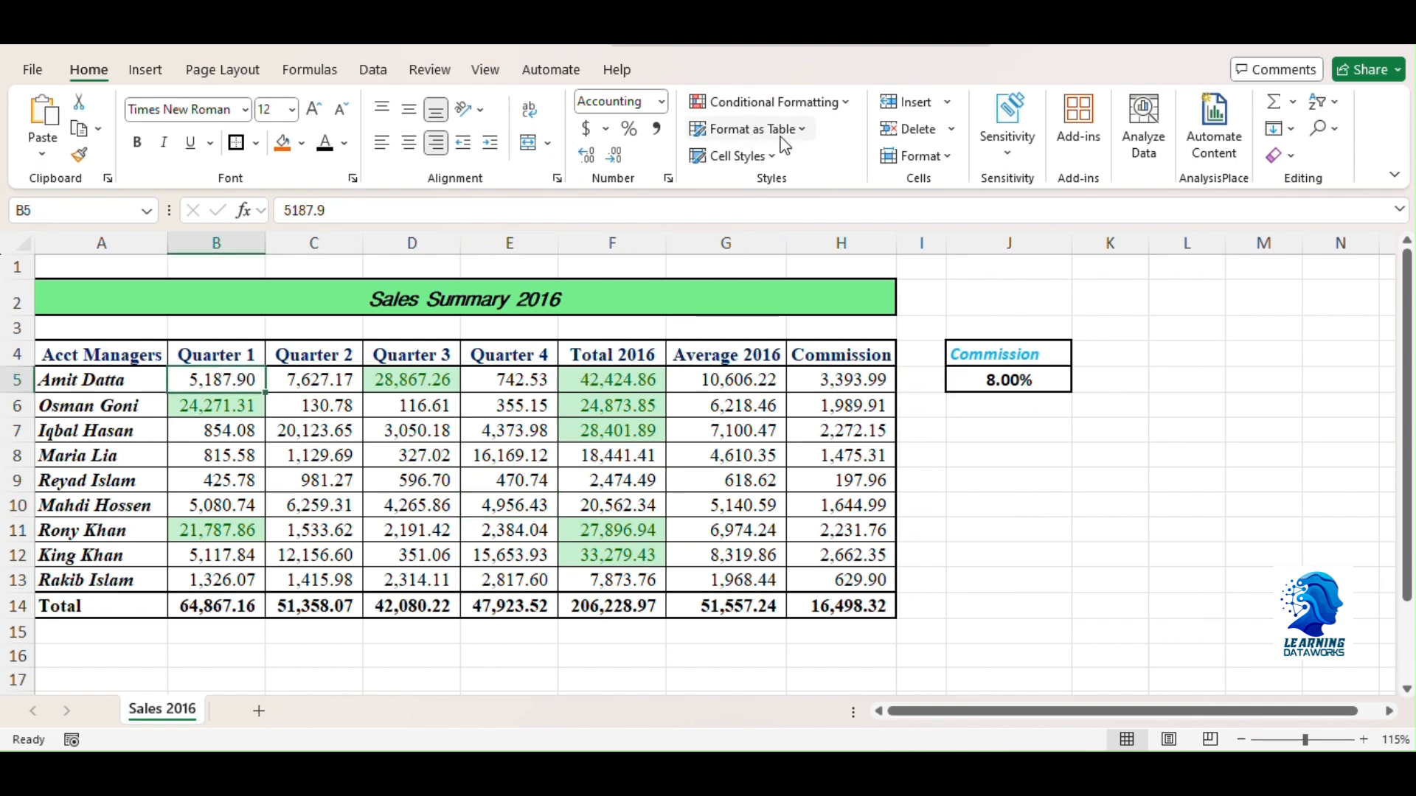
pyautogui.click(771, 101)
pyautogui.click(240, 378)
pyautogui.moveTo(239, 377); pyautogui.dragTo(859, 582)
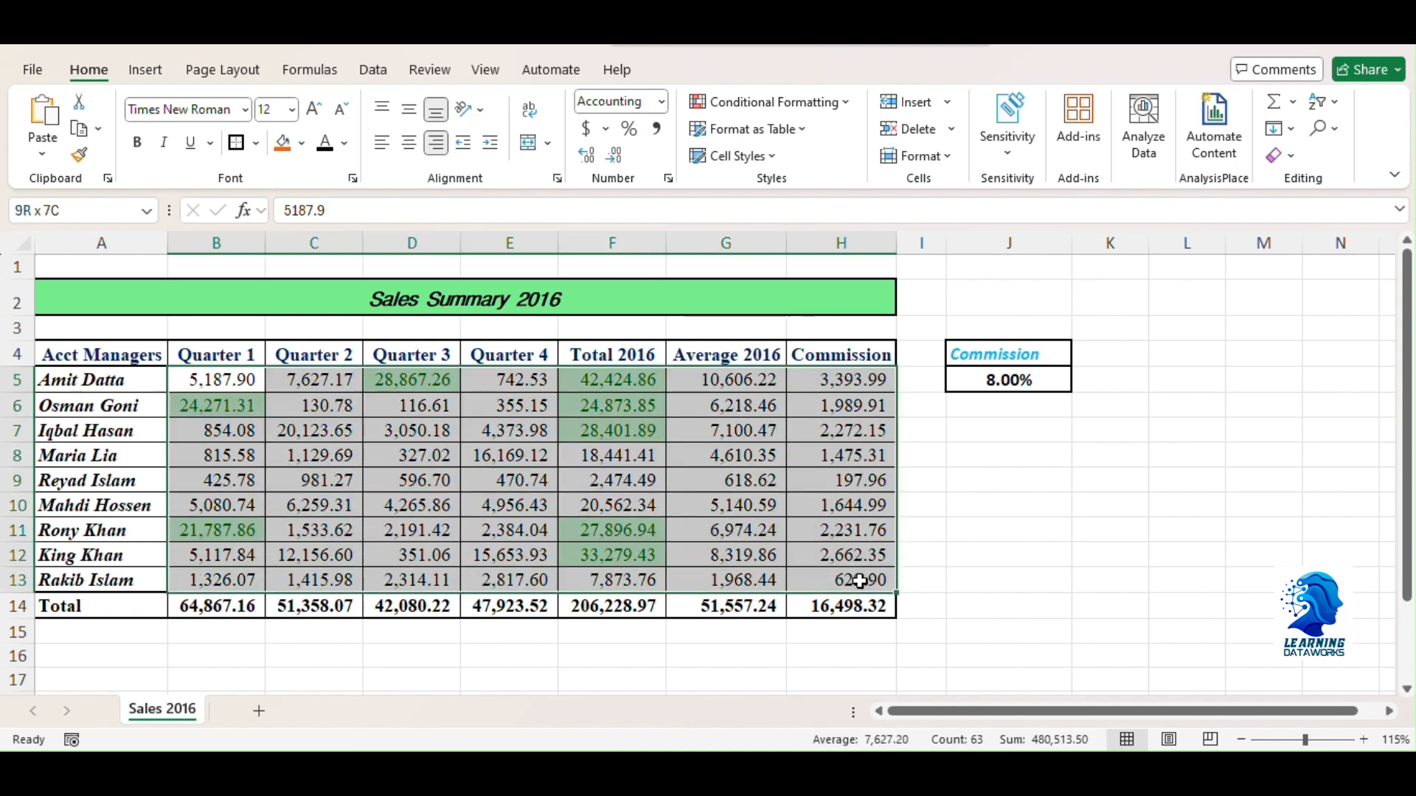
pyautogui.click(848, 102)
pyautogui.moveTo(846, 140)
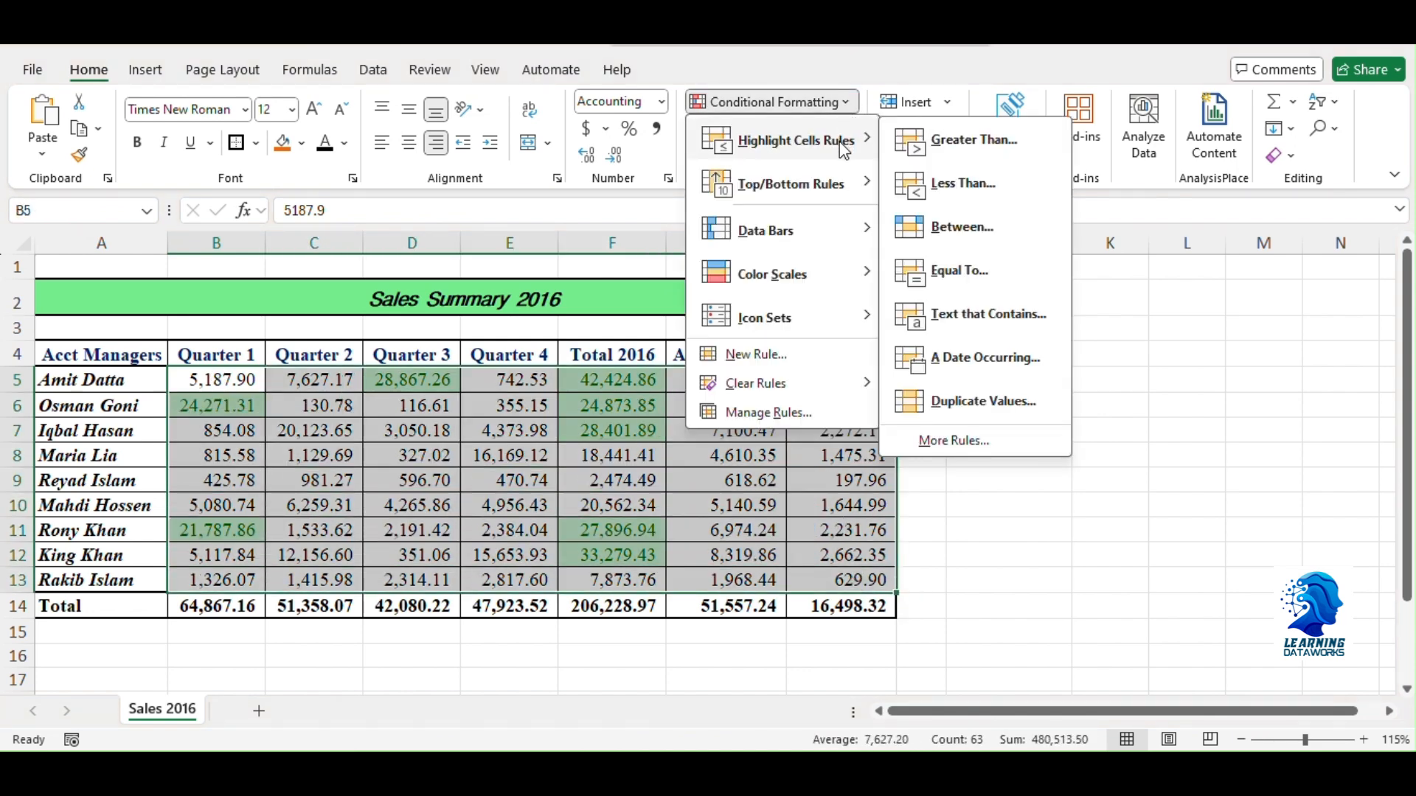
pyautogui.click(965, 275)
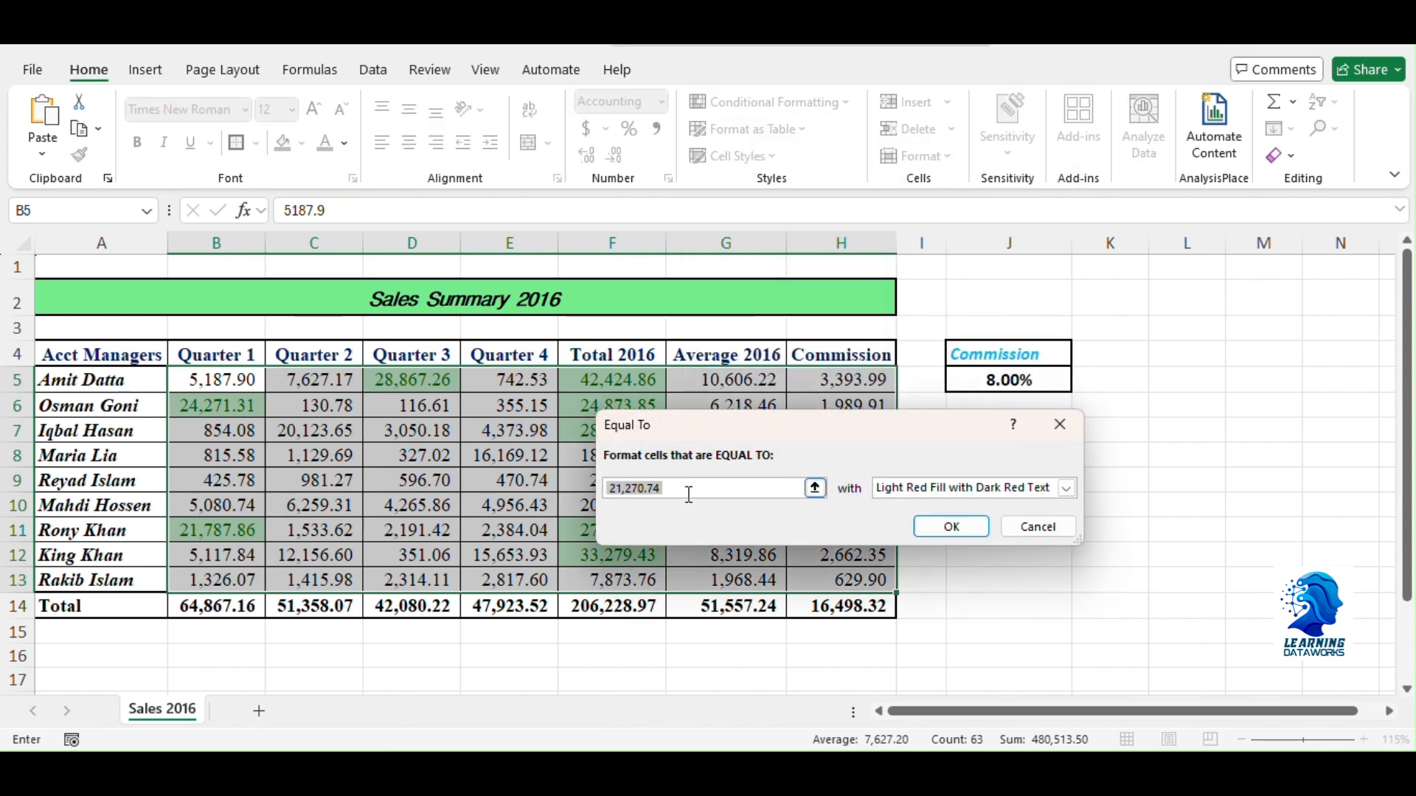
pyautogui.press('BackSpace')
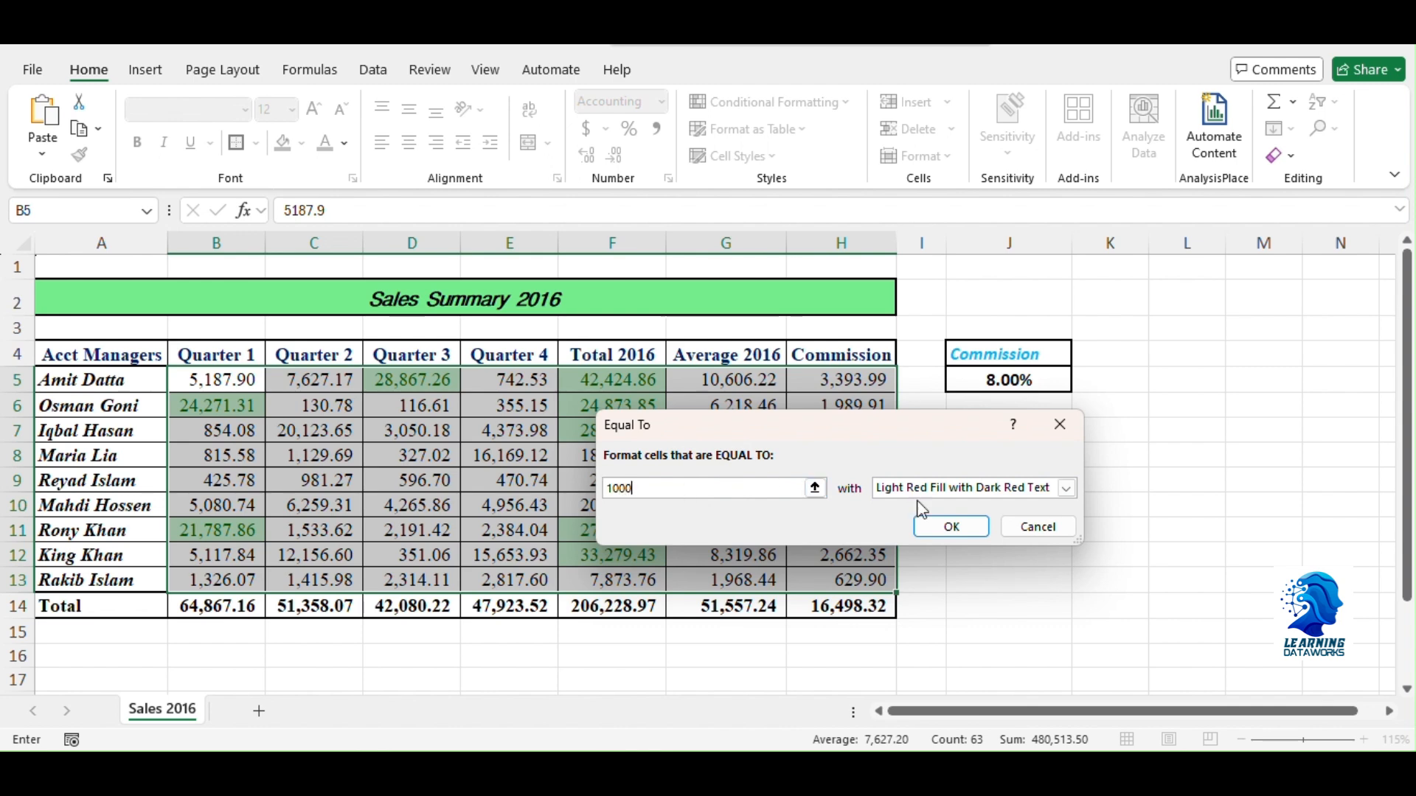
pyautogui.click(951, 527)
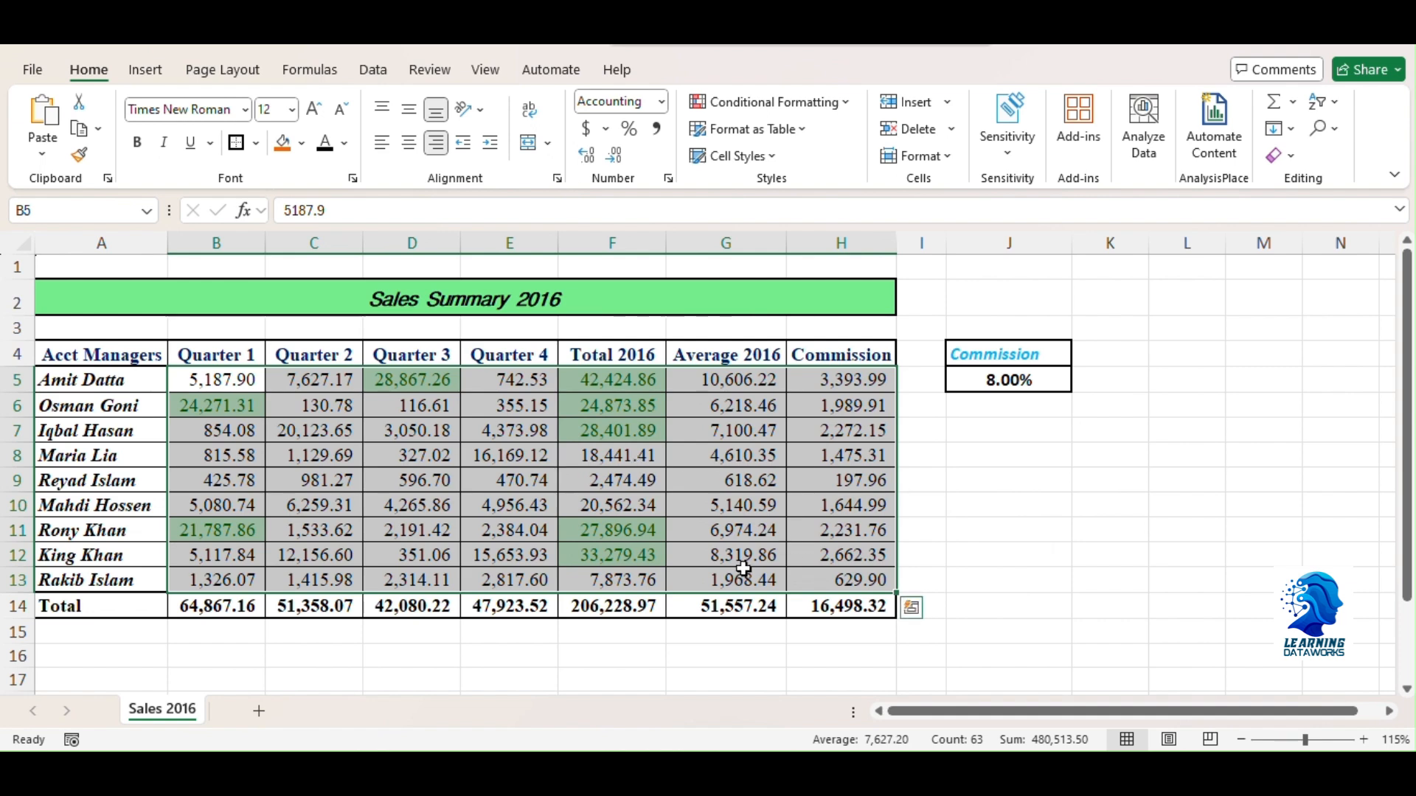
# Highlight the values in B5:H13 less than 1000 using Light Red Fill with Dark Red Text
pyautogui.click(842, 108)
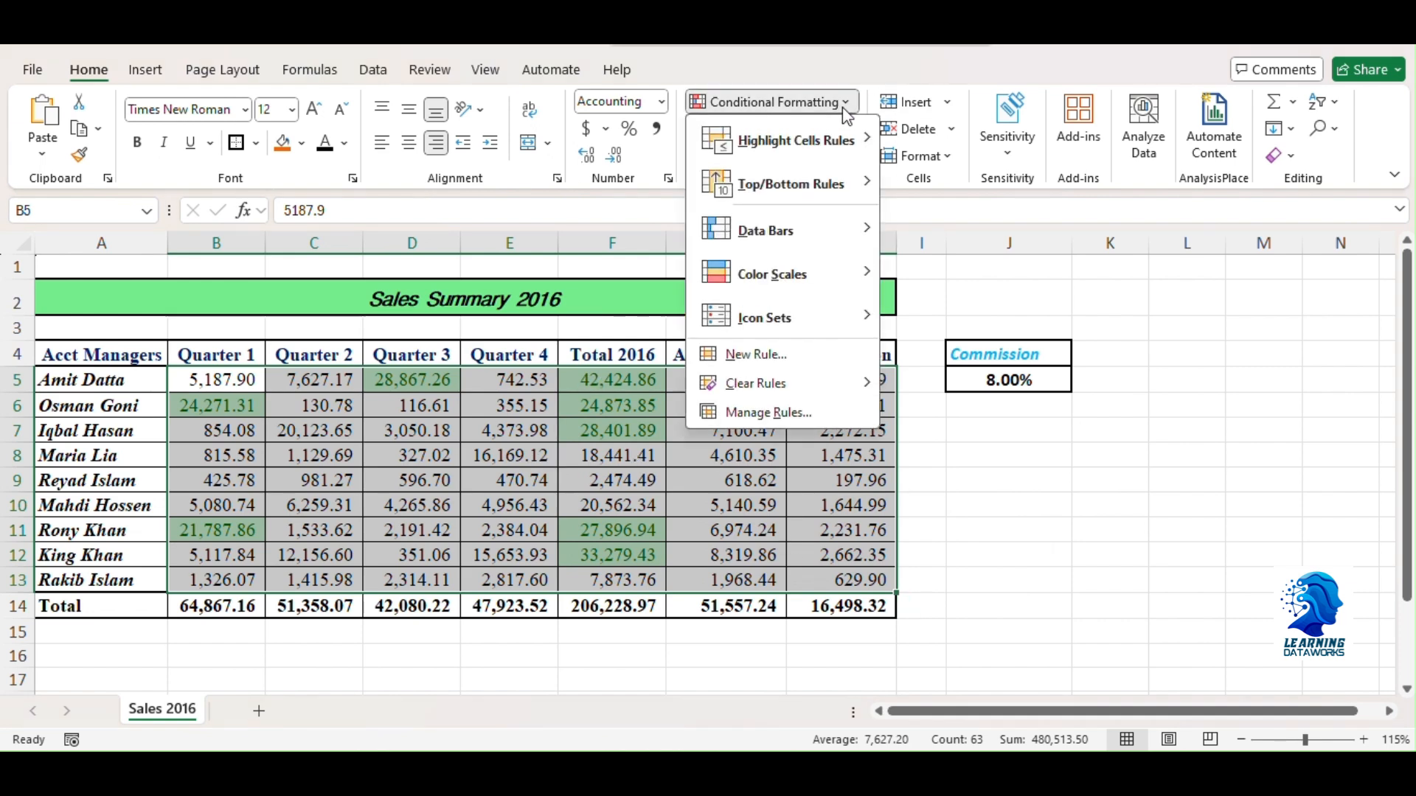
pyautogui.moveTo(840, 141)
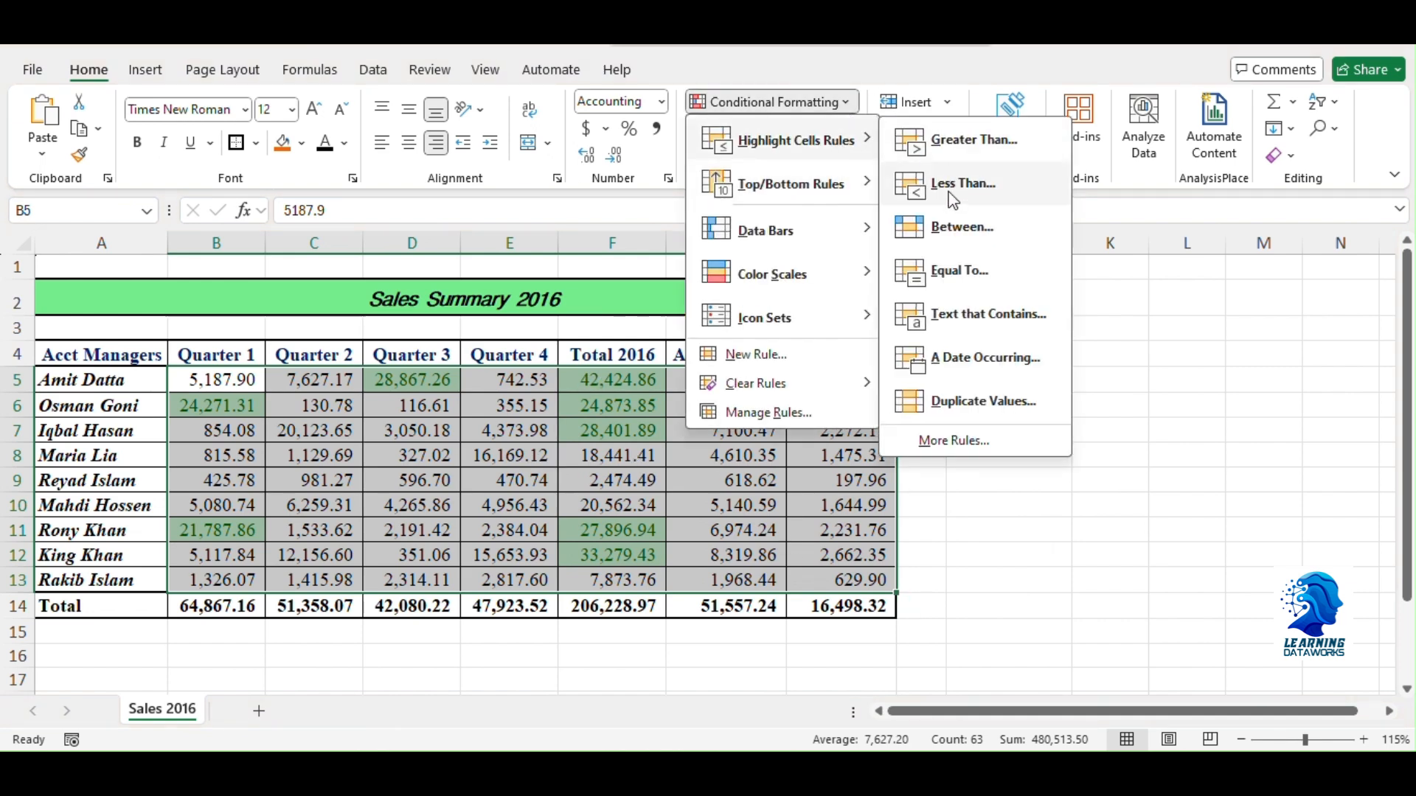
pyautogui.click(958, 184)
pyautogui.write('1000')
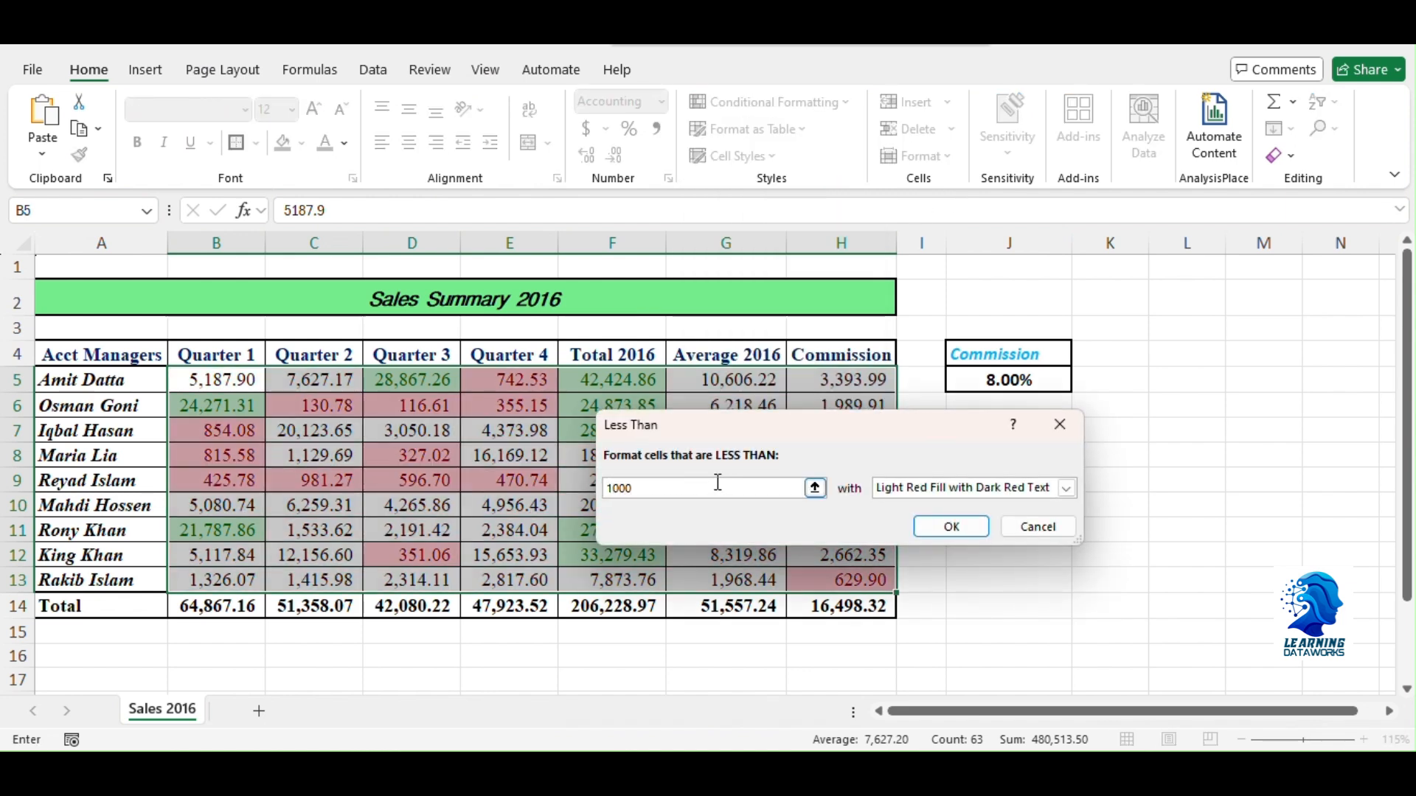
pyautogui.click(953, 527)
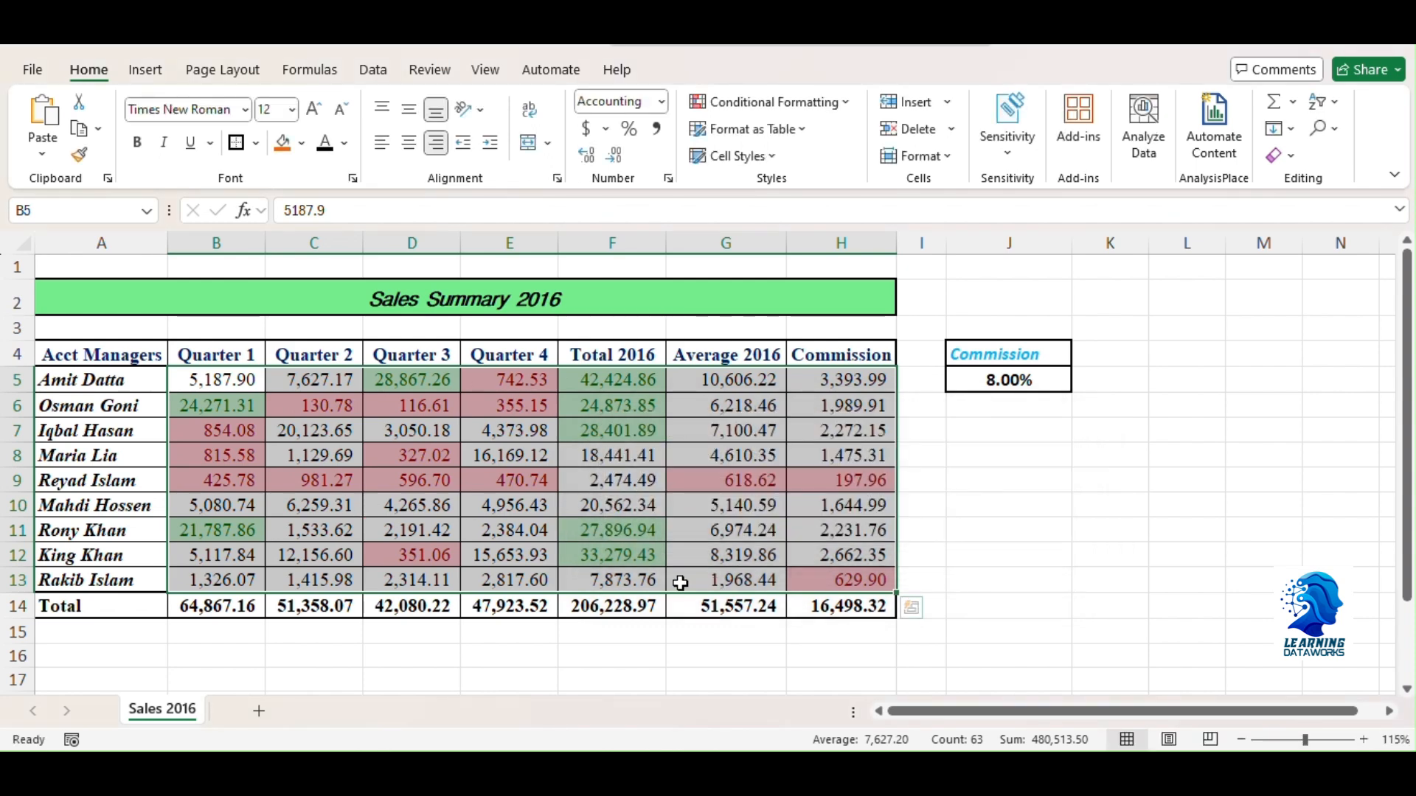
pyautogui.click(845, 102)
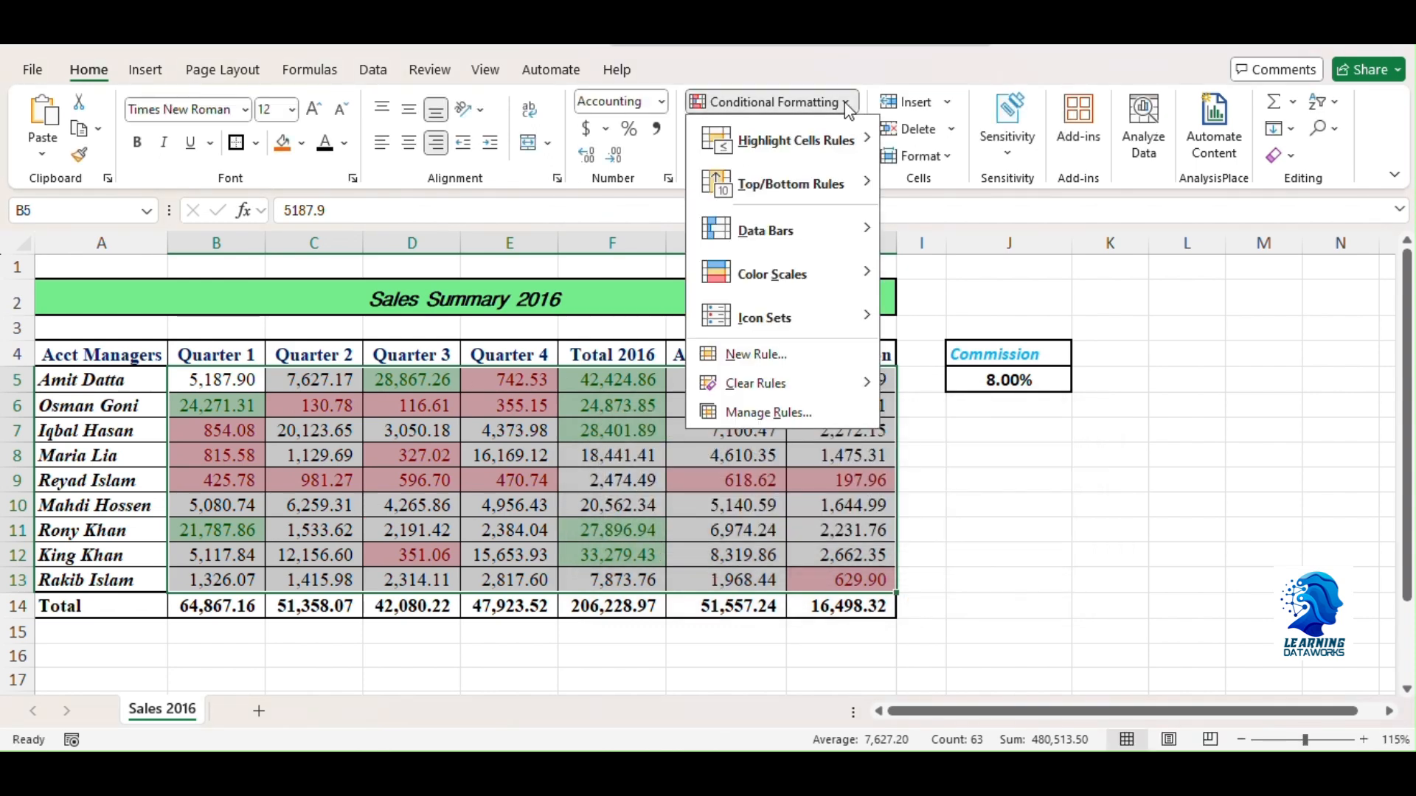
pyautogui.moveTo(850, 154)
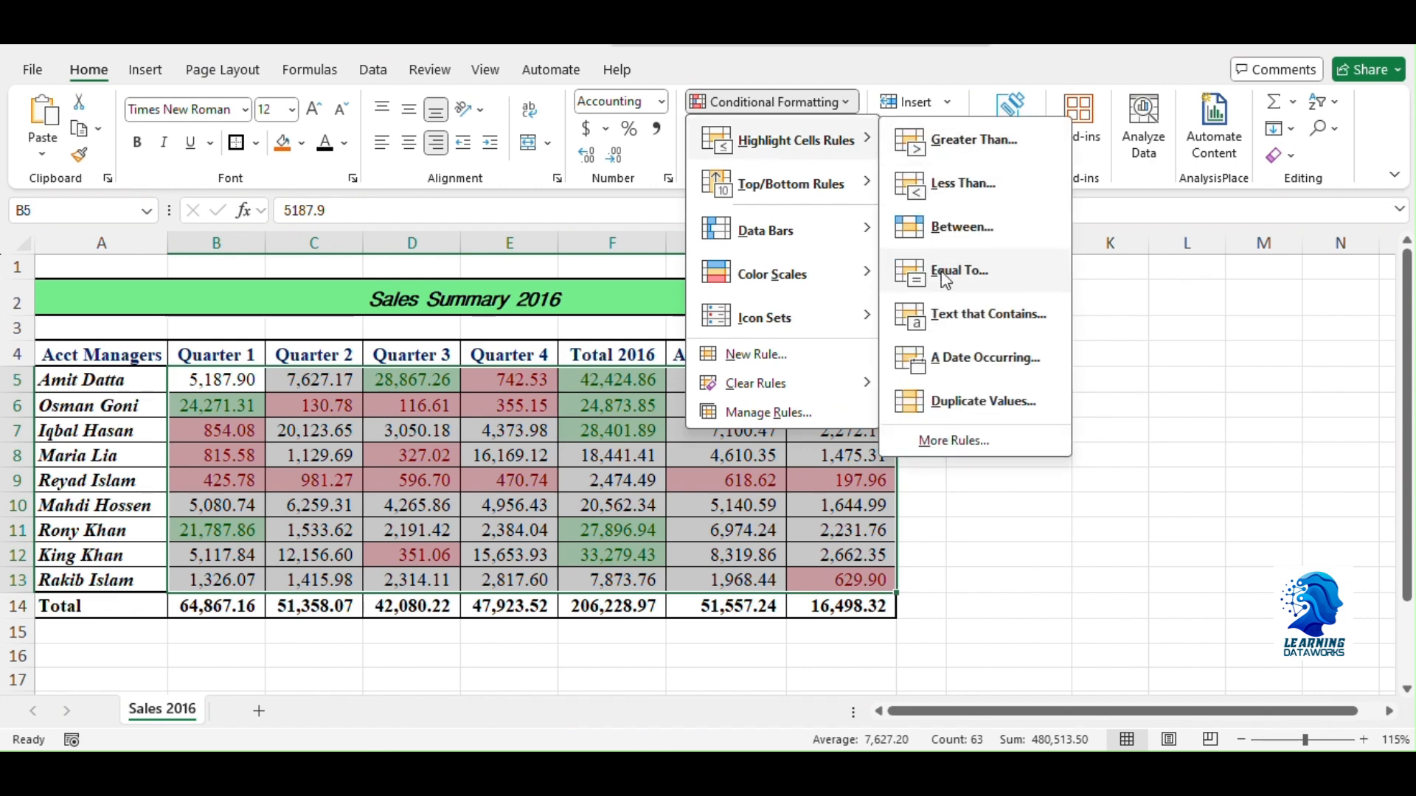
pyautogui.moveTo(837, 186)
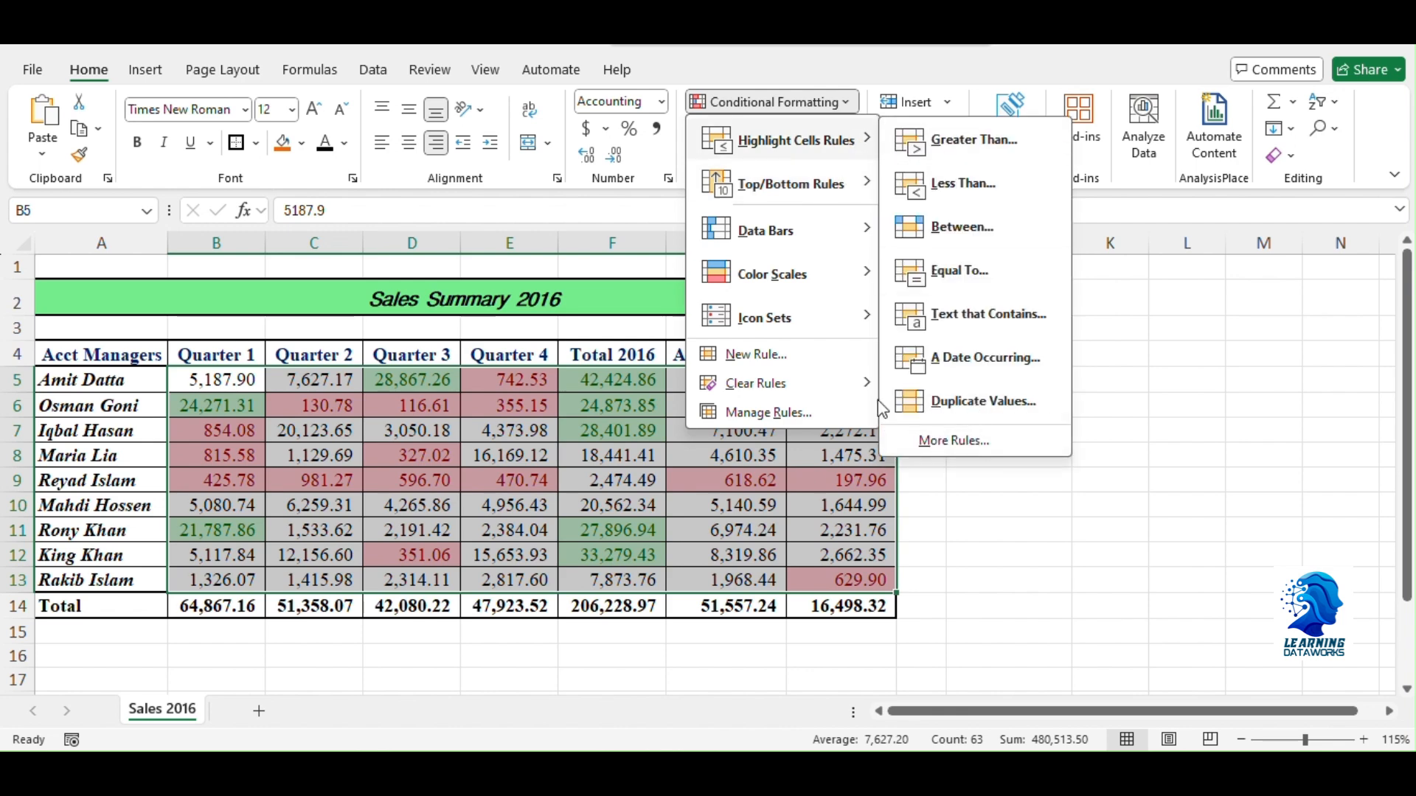
pyautogui.click(529, 413)
pyautogui.click(109, 540)
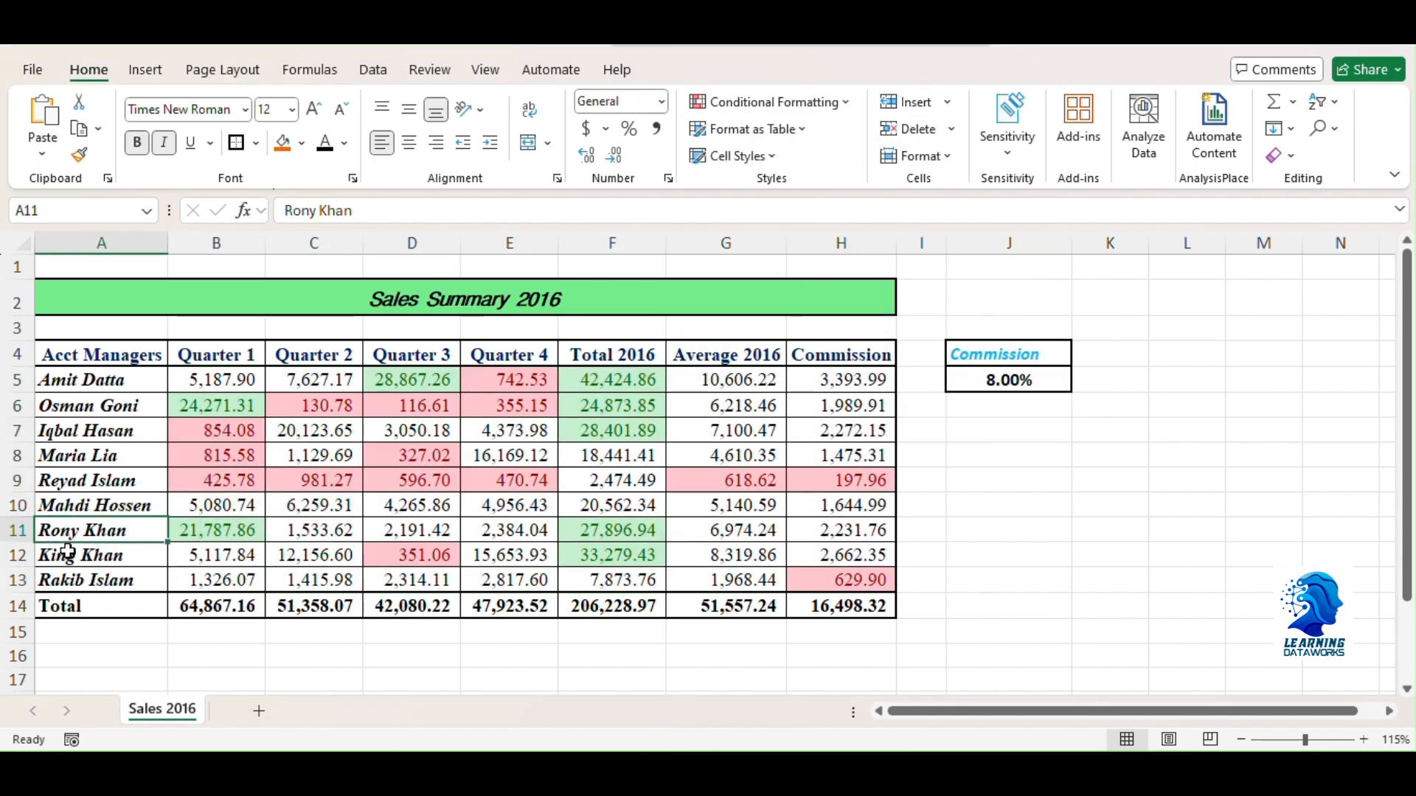
# Insert a row above the Total row and repeat the first account manager's name in A14
pyautogui.click(22, 607)
pyautogui.rightClick(26, 606)
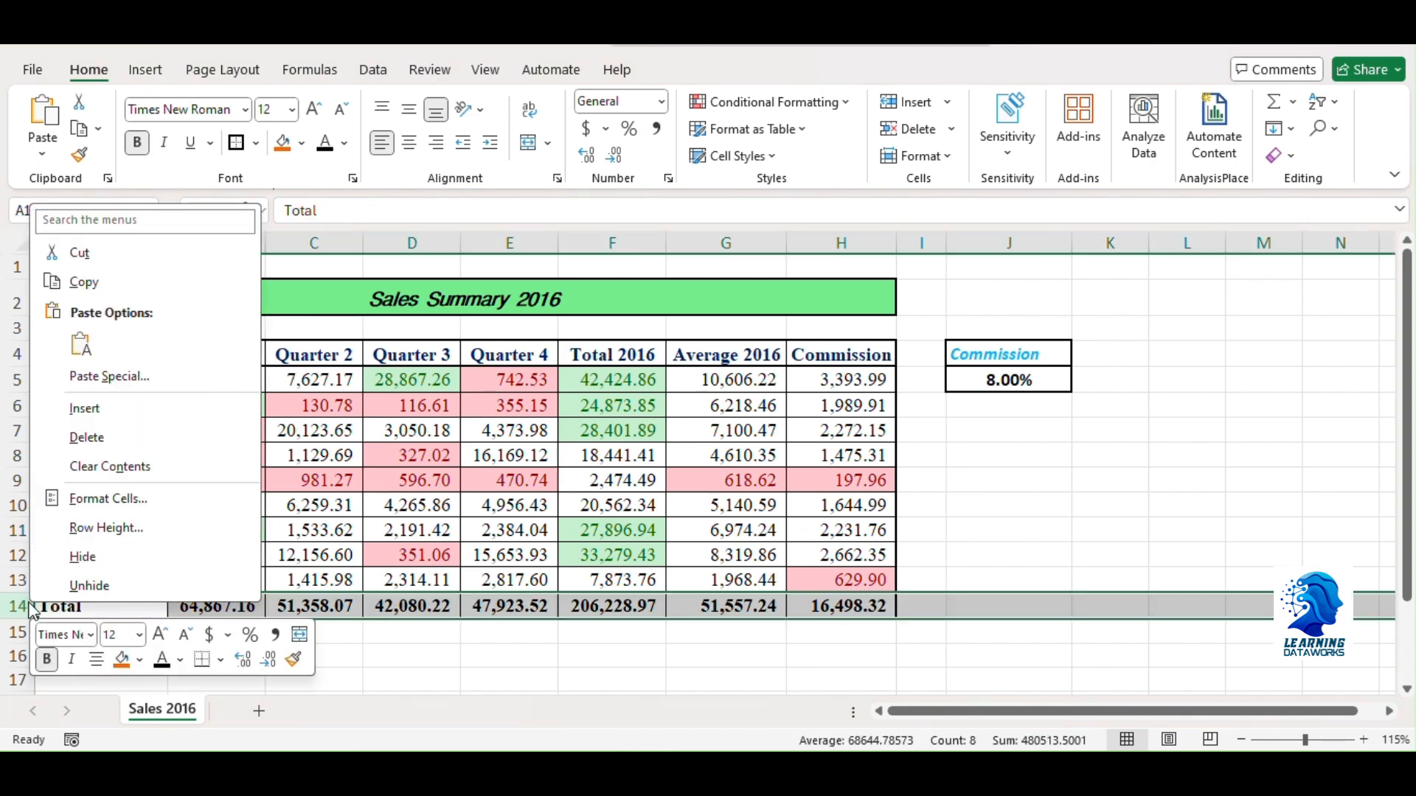
pyautogui.click(130, 405)
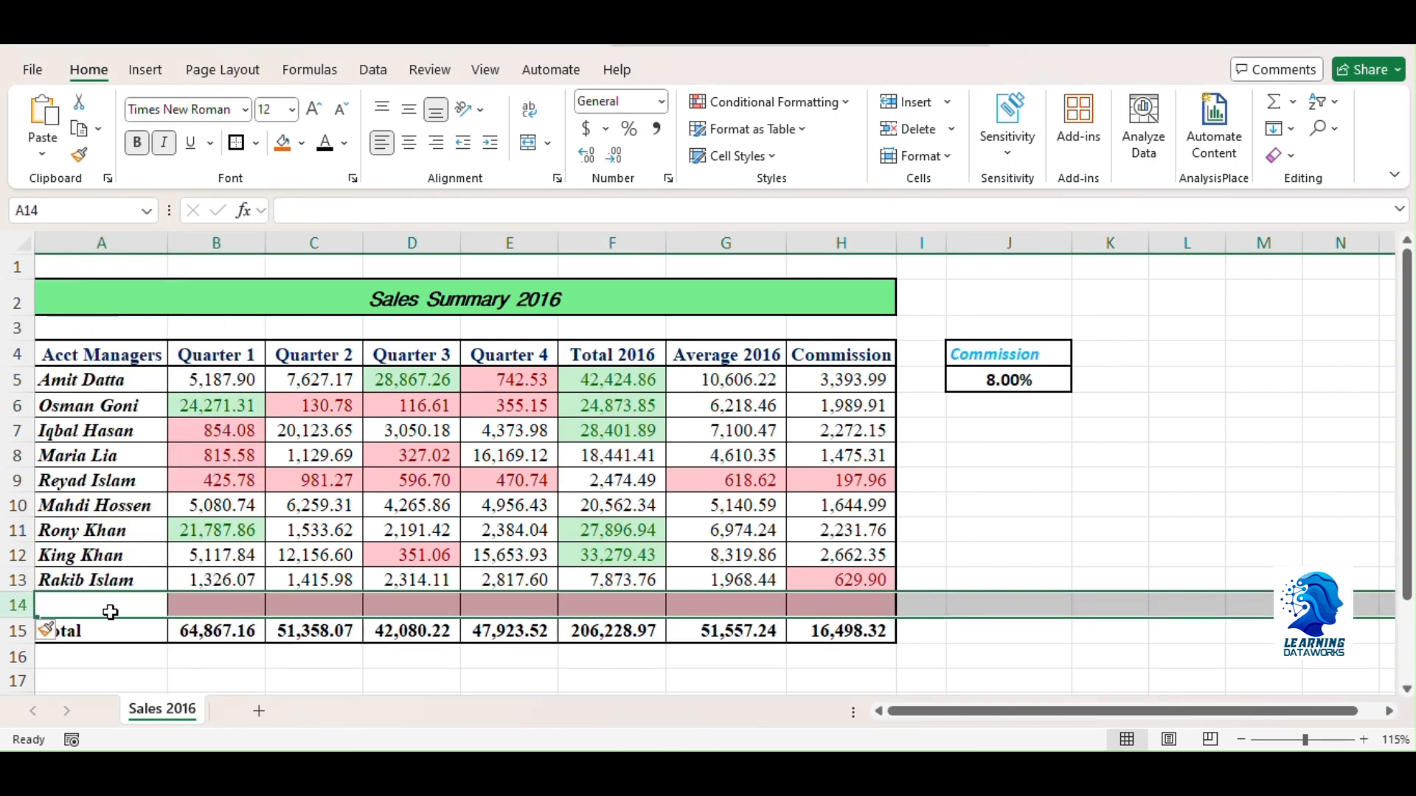
pyautogui.click(118, 606)
pyautogui.write('Am')
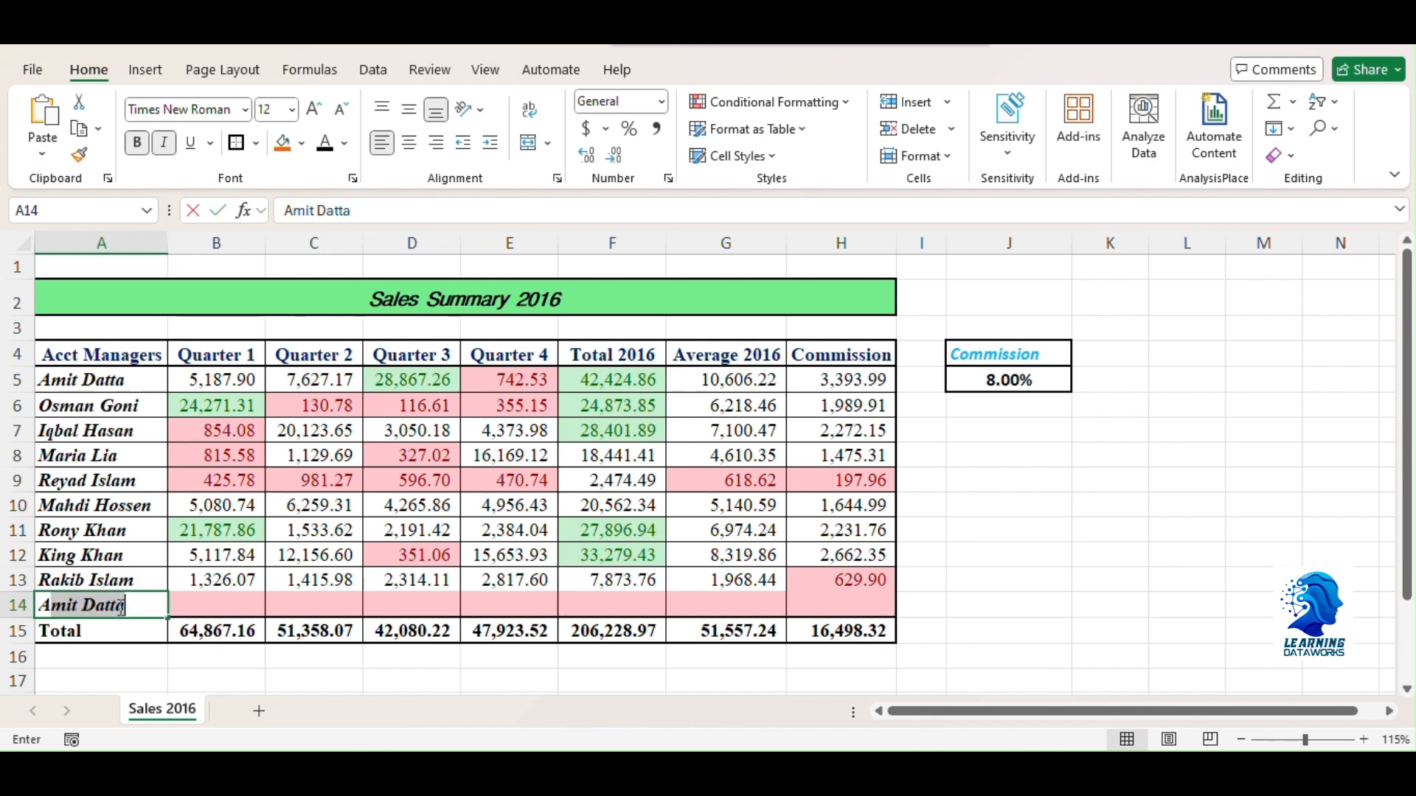
pyautogui.write('it D')
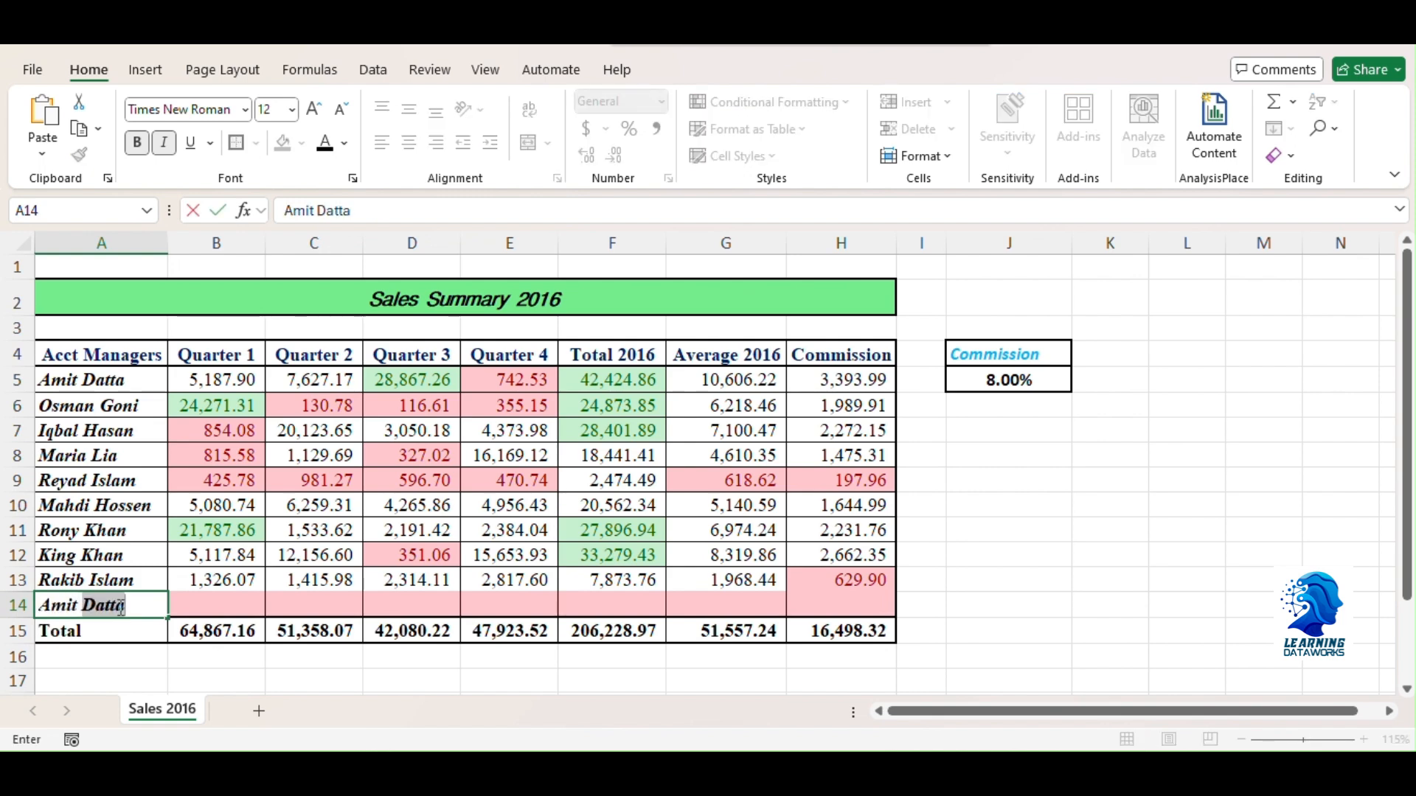
pyautogui.press('Return')
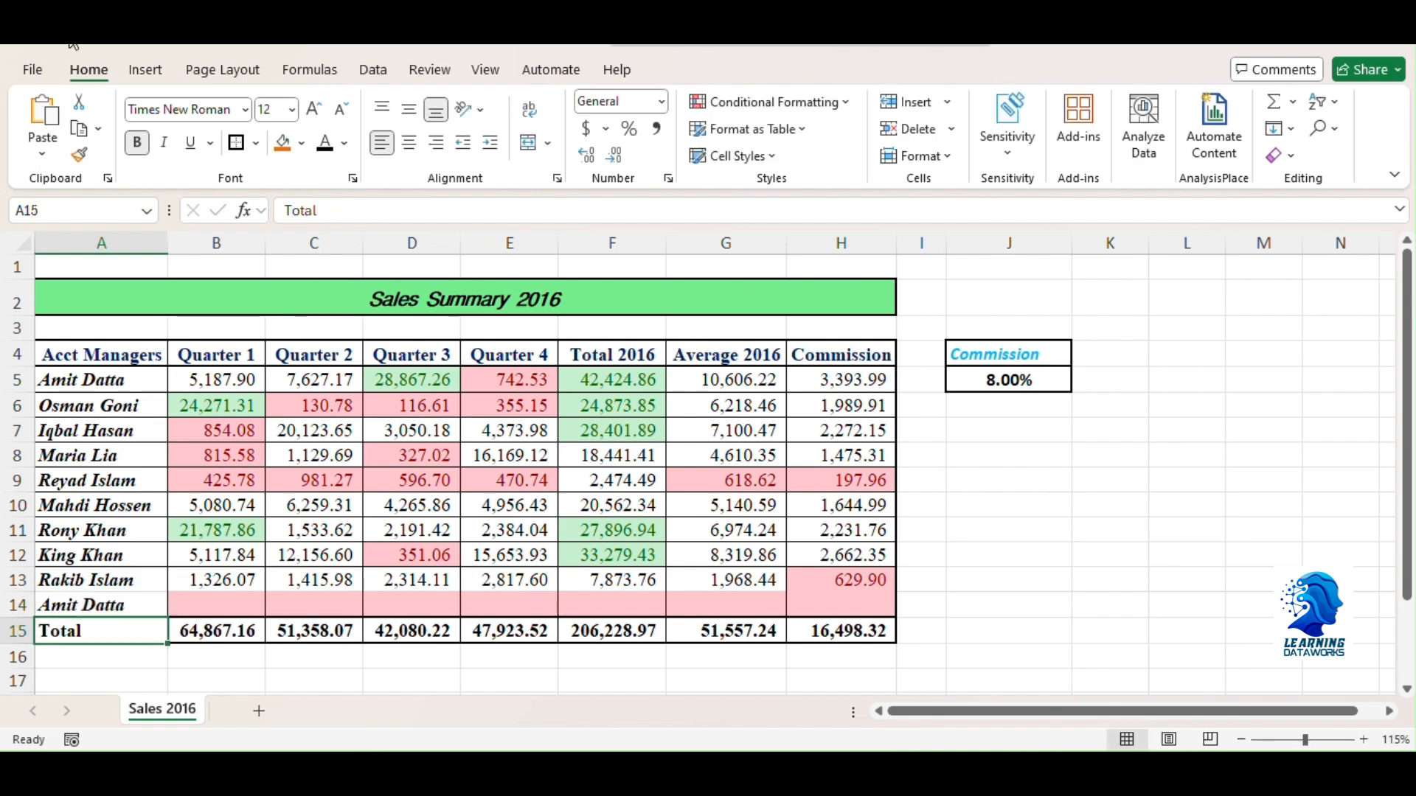
# Highlight duplicate values among the manager names in A5:A14 using Light Red Fill with Dark Red Text
pyautogui.moveTo(103, 384); pyautogui.dragTo(120, 599)
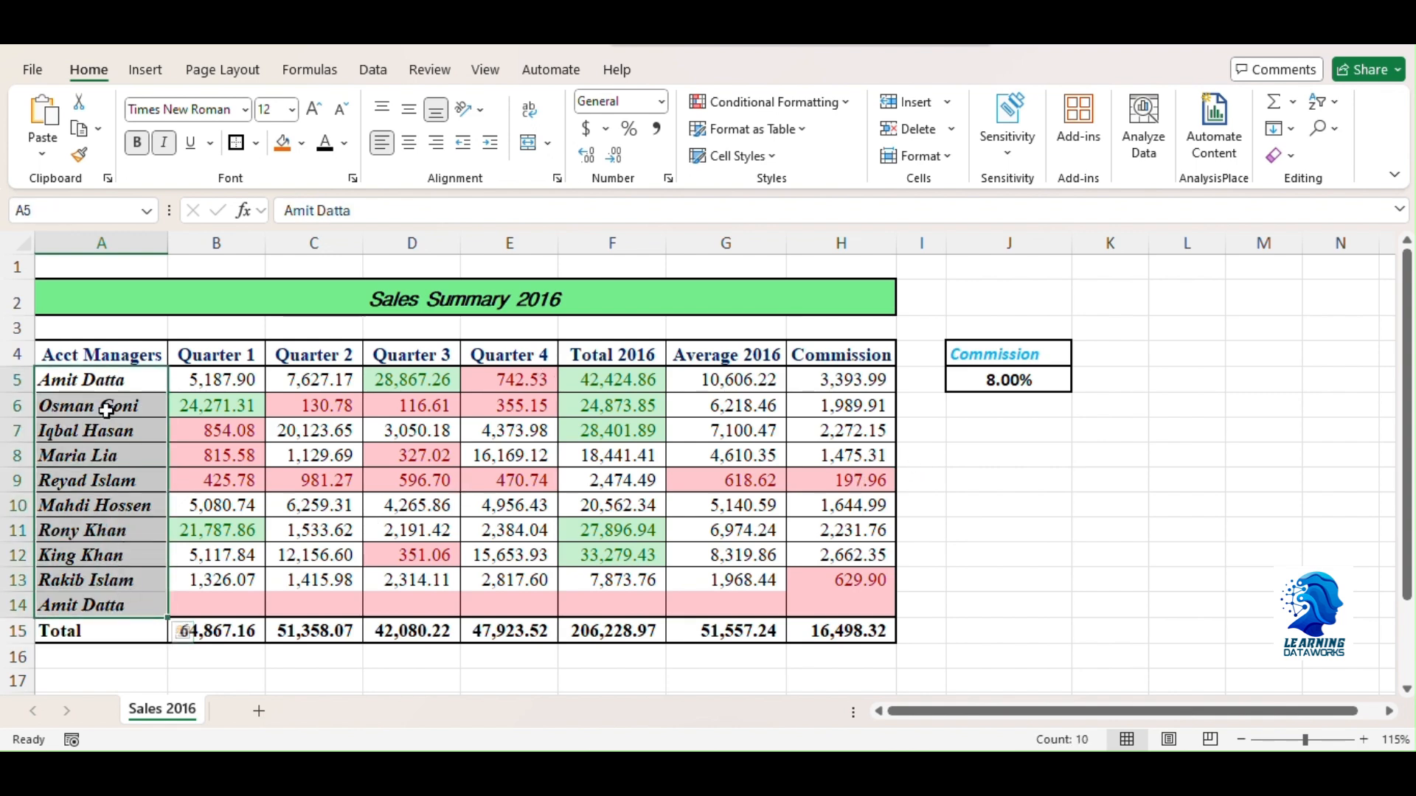
pyautogui.click(843, 104)
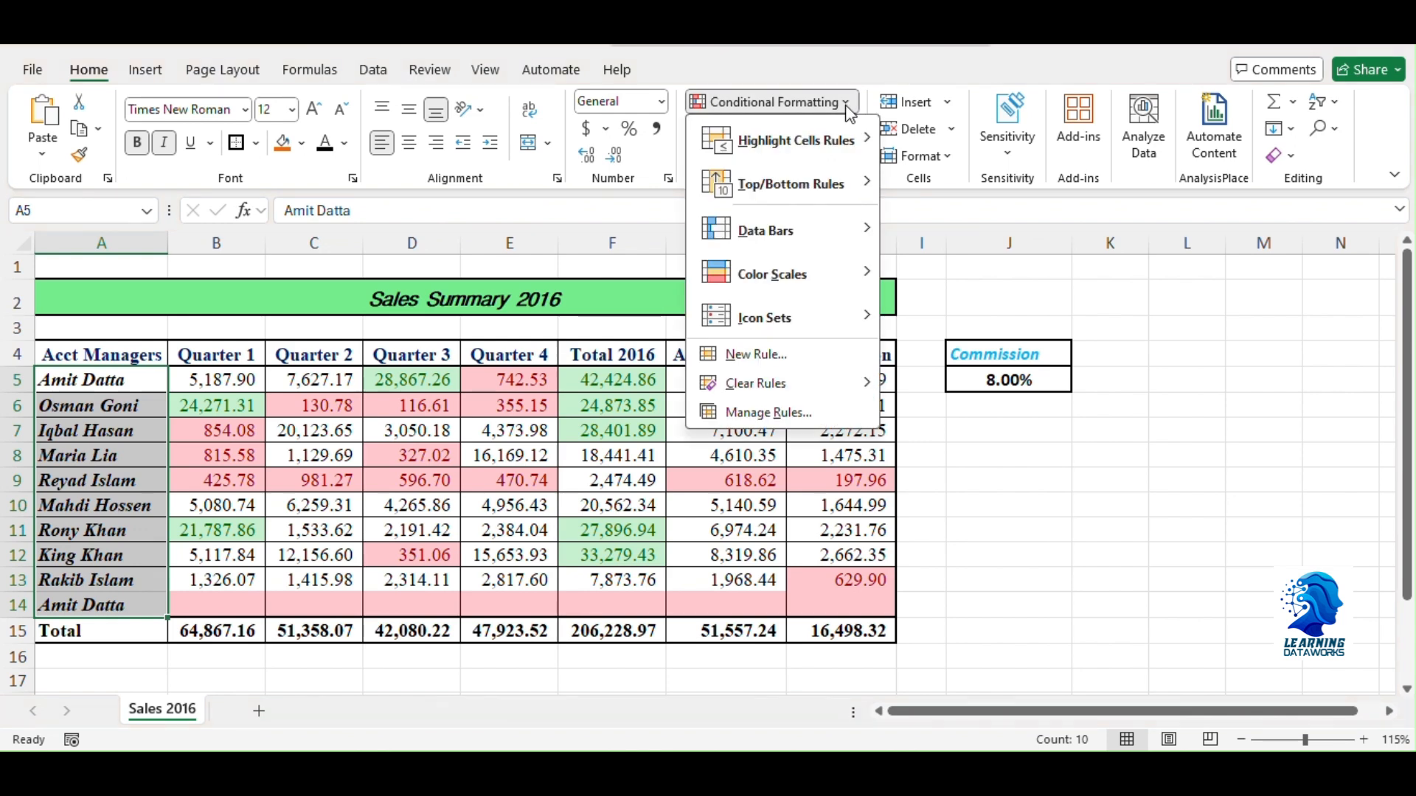
pyautogui.moveTo(865, 140)
pyautogui.click(983, 401)
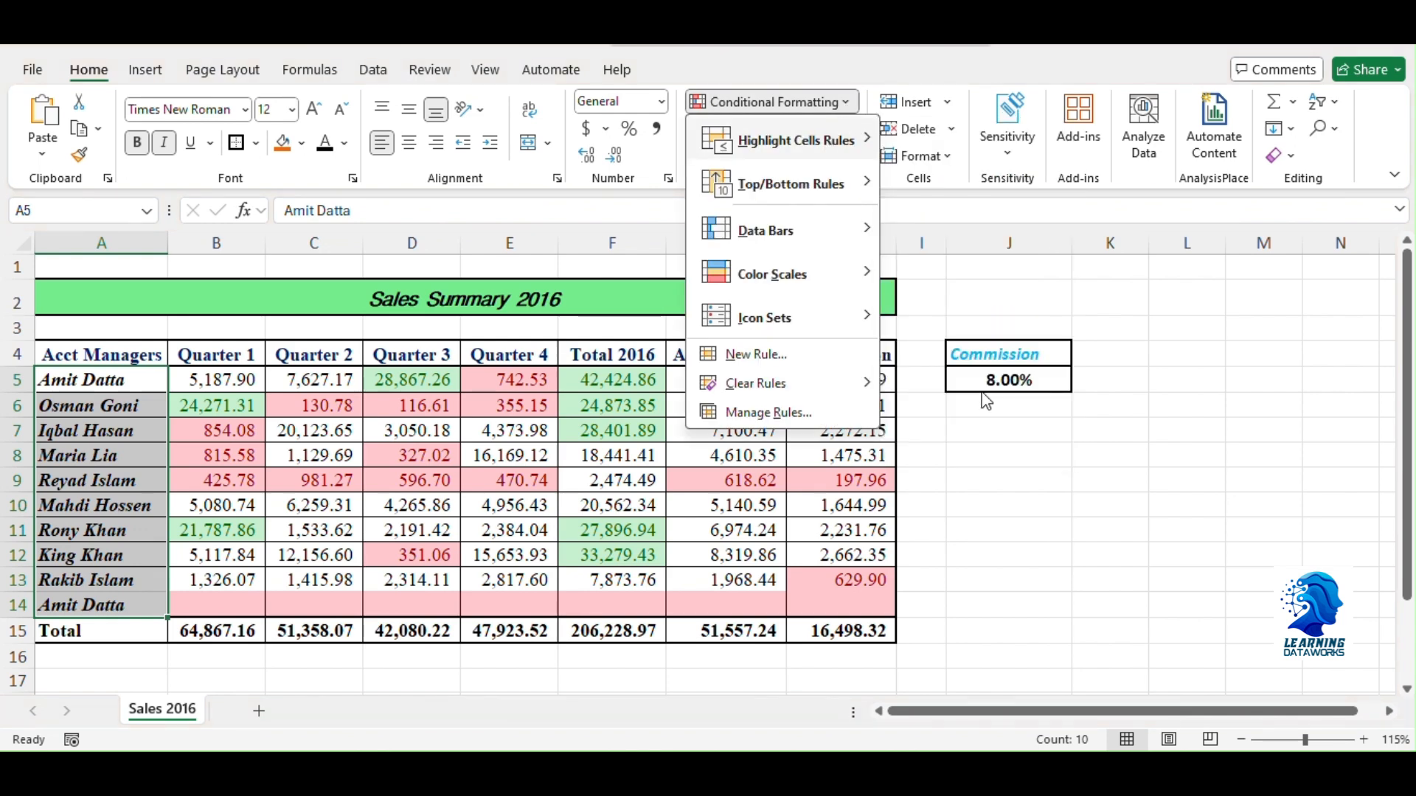
pyautogui.click(899, 503)
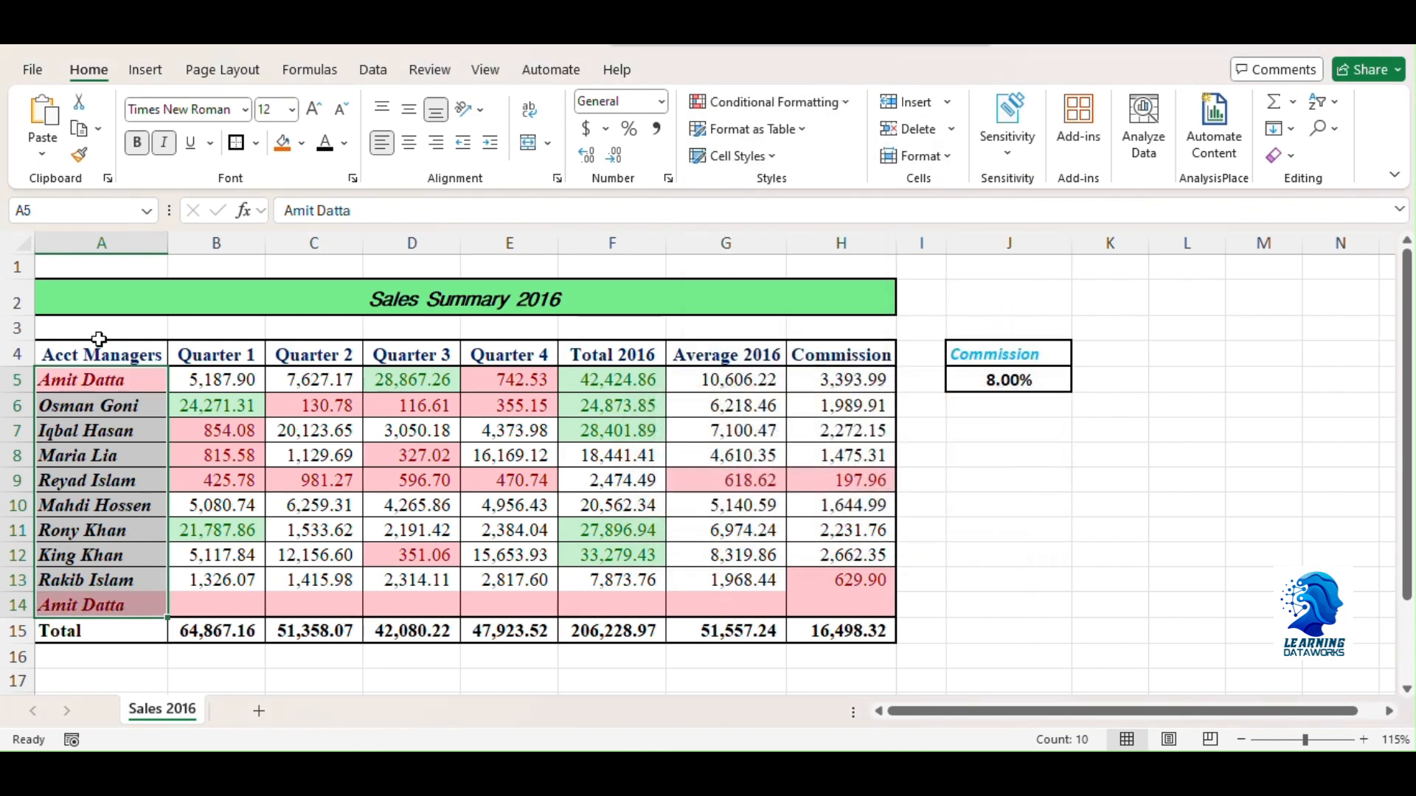
# Compare the matching manager names in A5 and A14
pyautogui.click(90, 606)
pyautogui.click(139, 372)
pyautogui.click(113, 599)
pyautogui.click(123, 384)
pyautogui.click(107, 598)
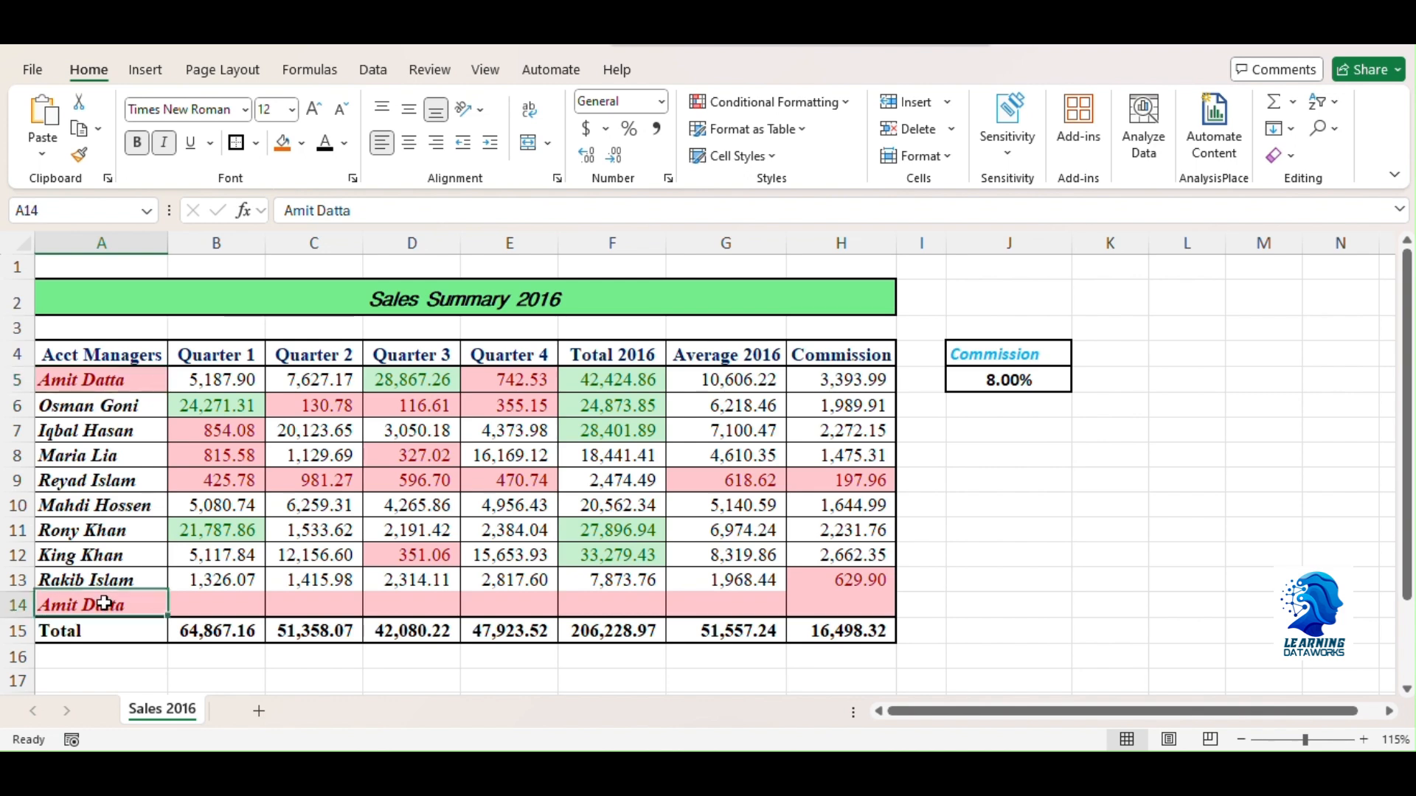
# Delete row 14 containing the repeated manager name
pyautogui.click(17, 605)
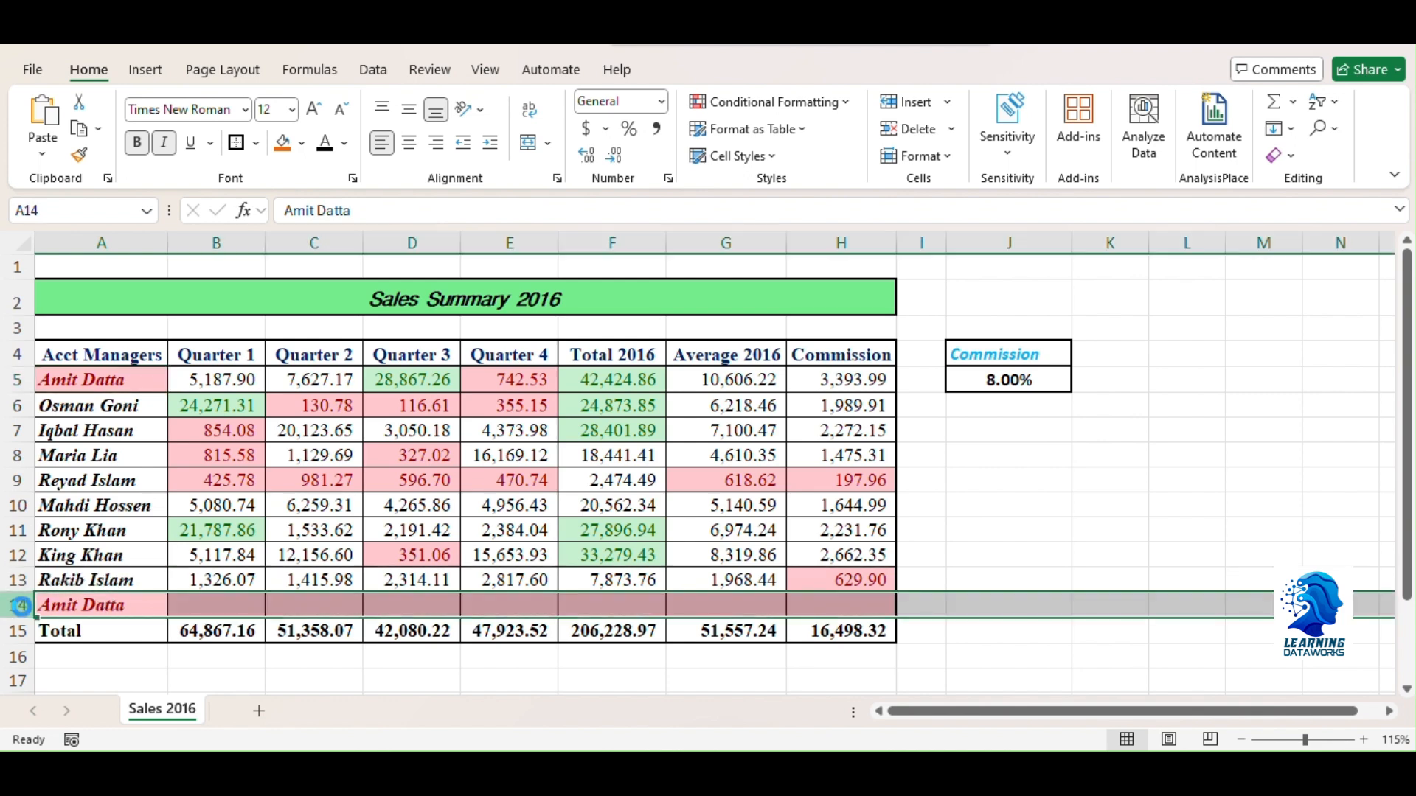
pyautogui.hotkey('ctrl', '-')
pyautogui.moveTo(286, 455); pyautogui.dragTo(295, 430)
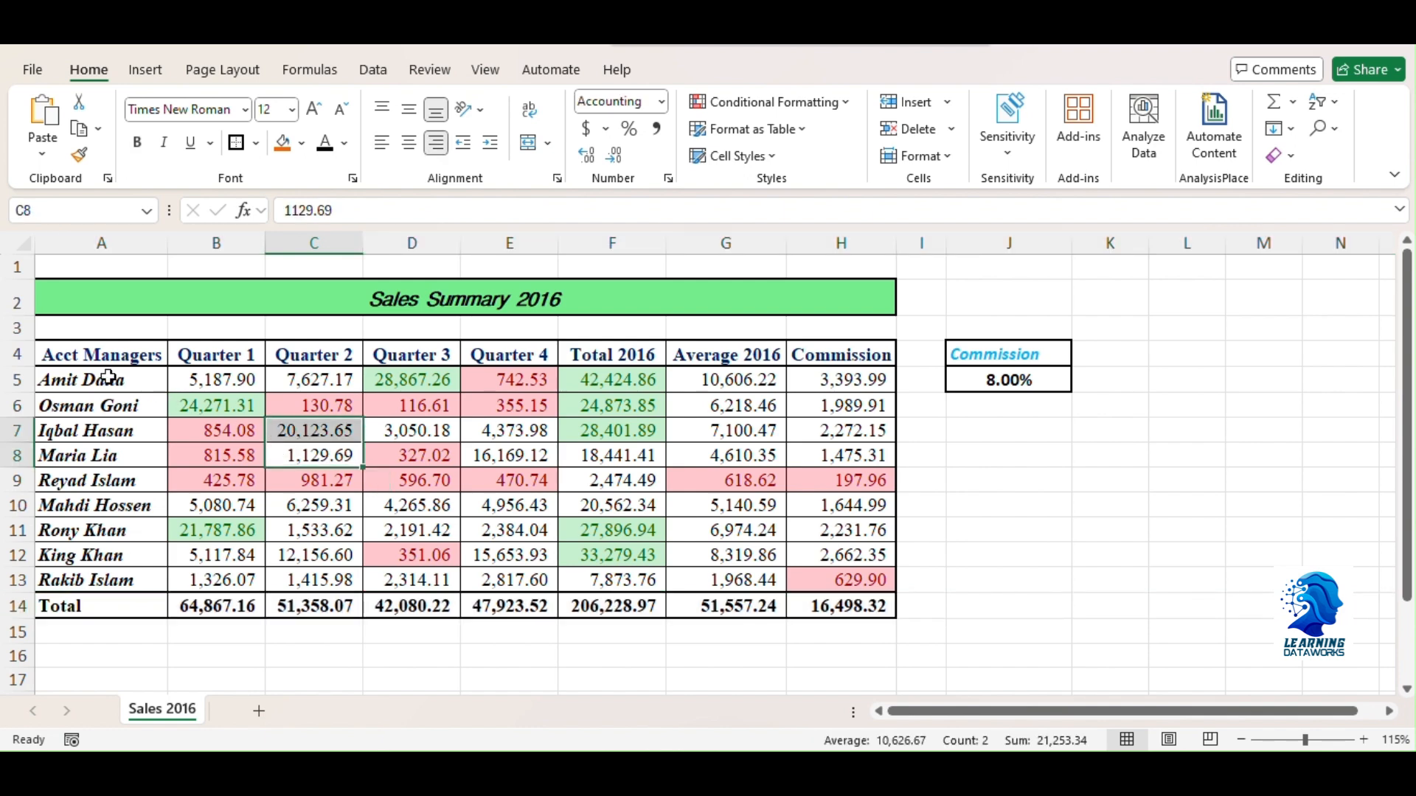
pyautogui.moveTo(108, 378); pyautogui.dragTo(111, 580)
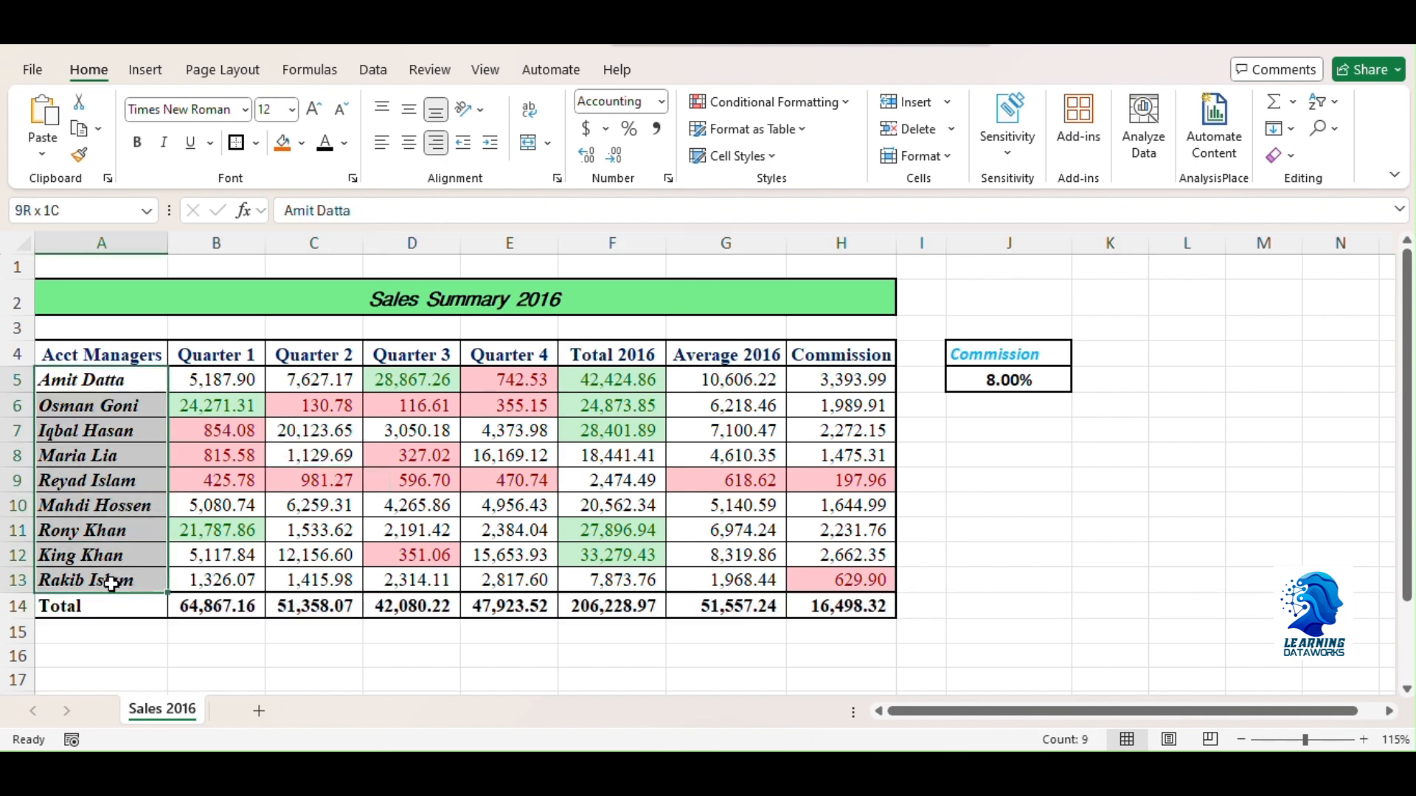
pyautogui.click(847, 106)
pyautogui.moveTo(864, 143)
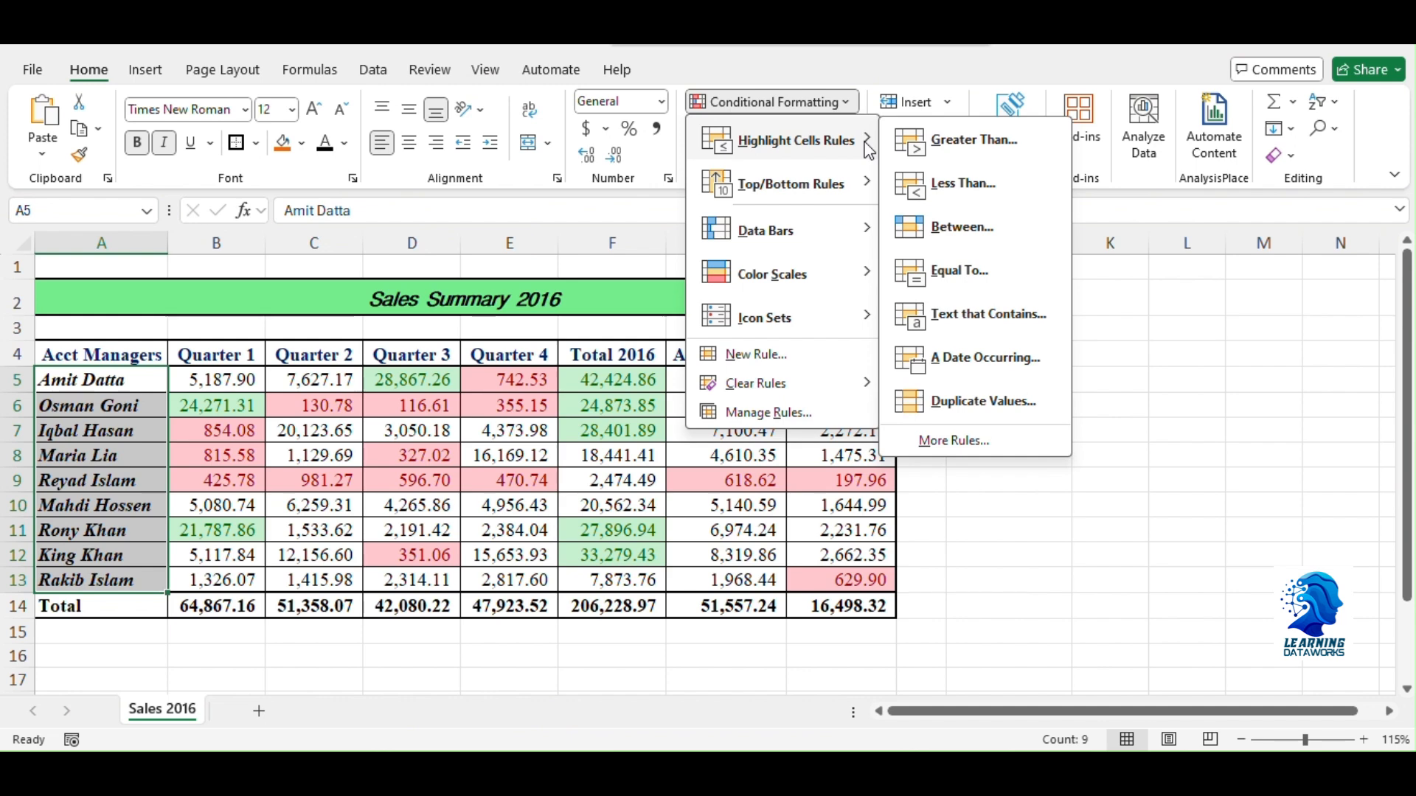
# Clear the conditional formatting rules from the figures in B5:H13 only
pyautogui.moveTo(216, 380); pyautogui.dragTo(837, 580)
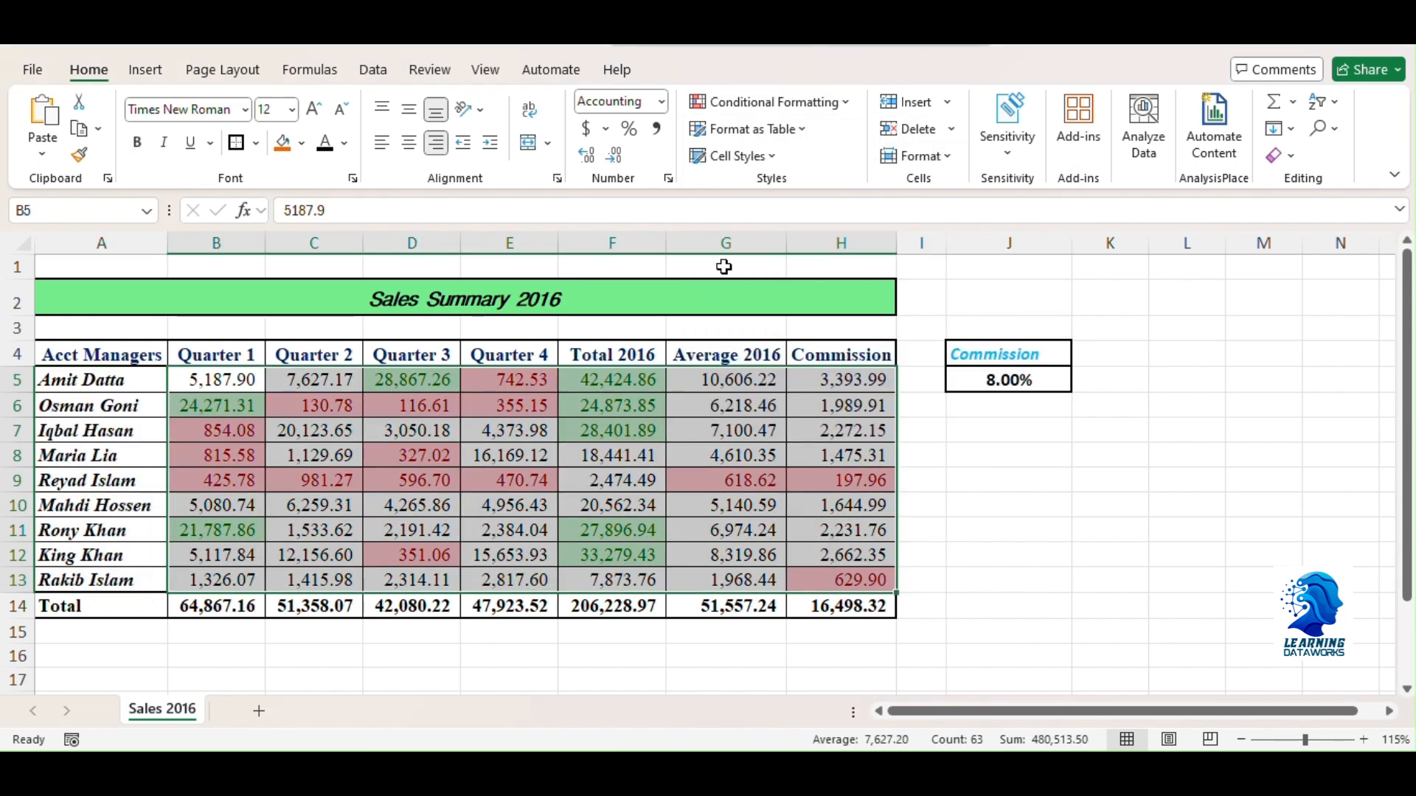
pyautogui.click(848, 108)
pyautogui.moveTo(760, 380)
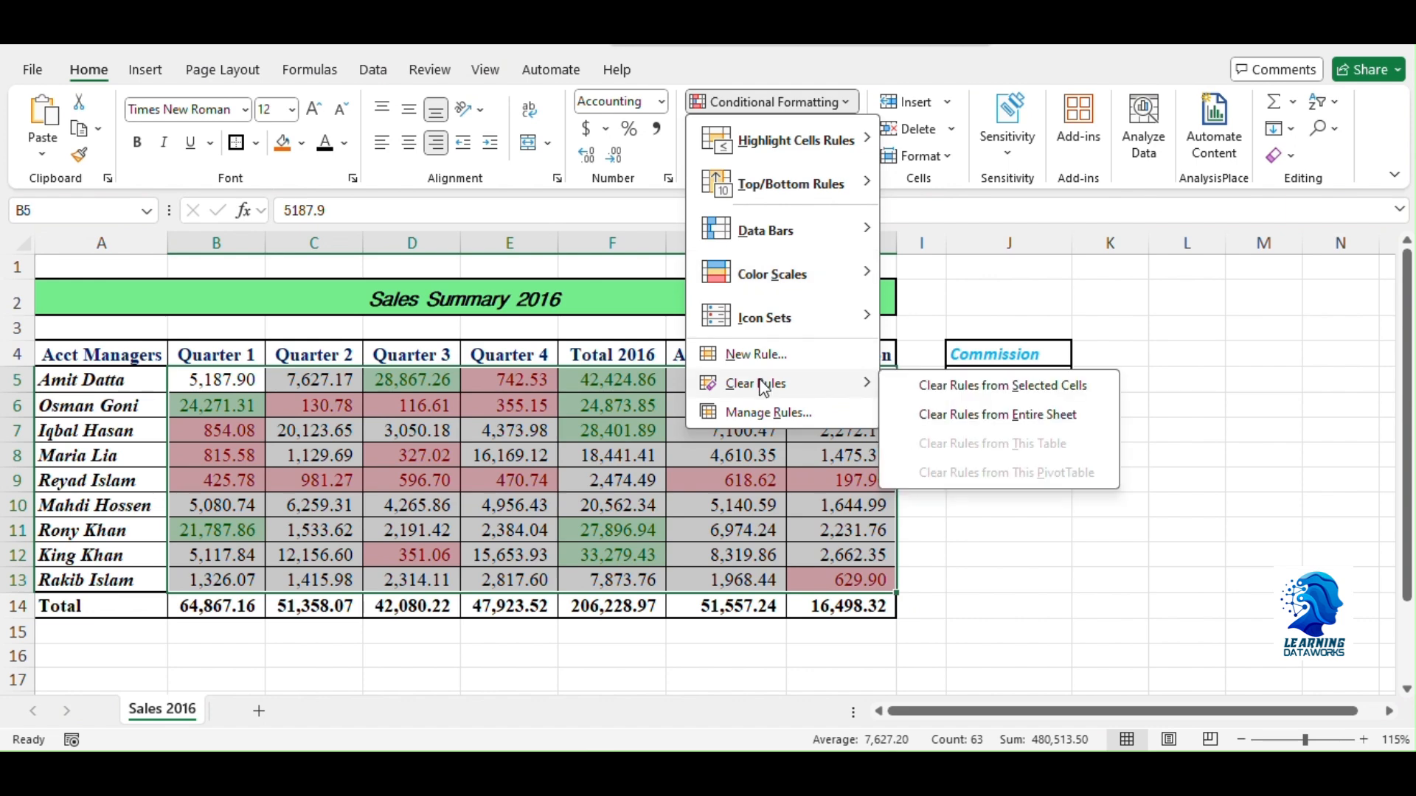
pyautogui.click(1003, 386)
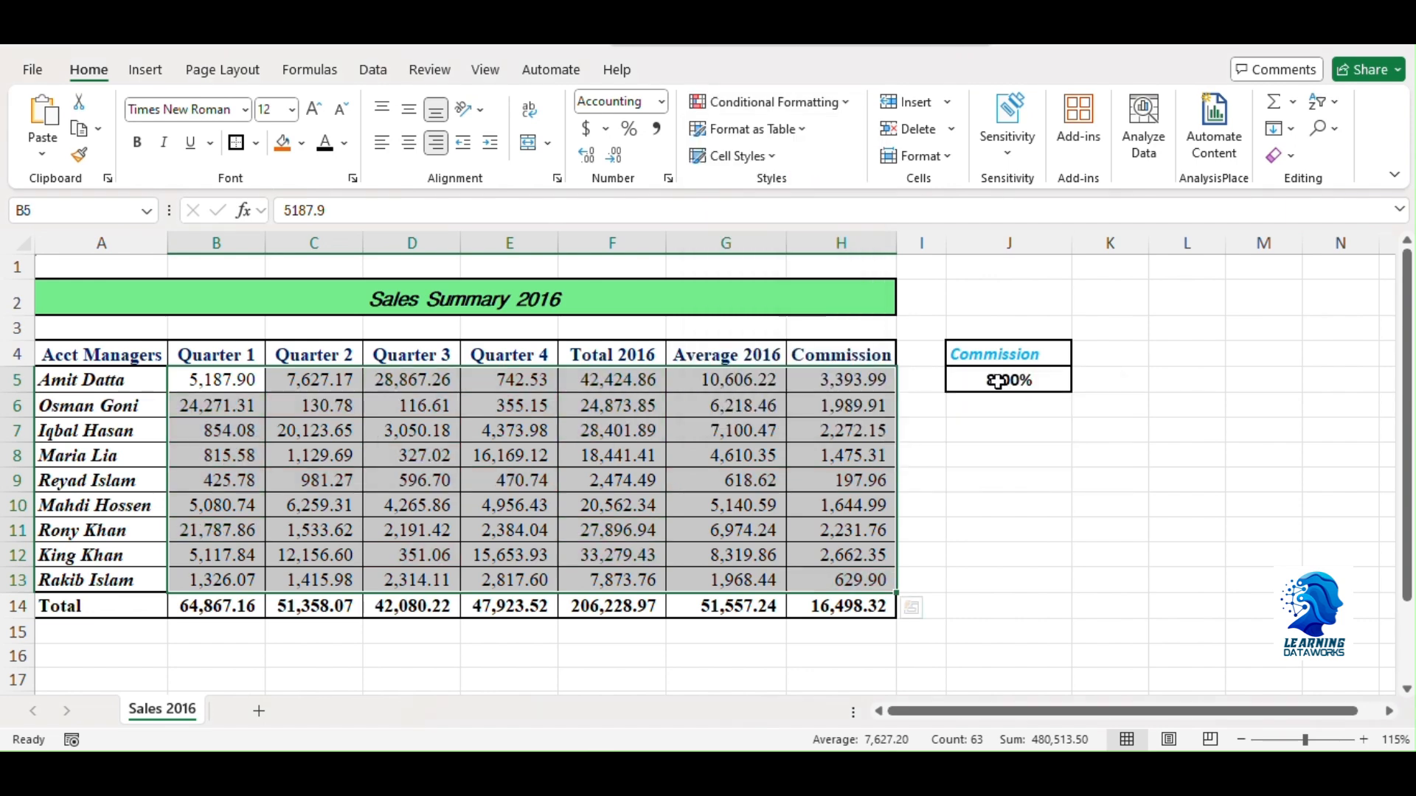
# Highlight the top 16 items in B5:H13 using Light Red Fill with Dark Red Text
pyautogui.click(848, 107)
pyautogui.moveTo(820, 193)
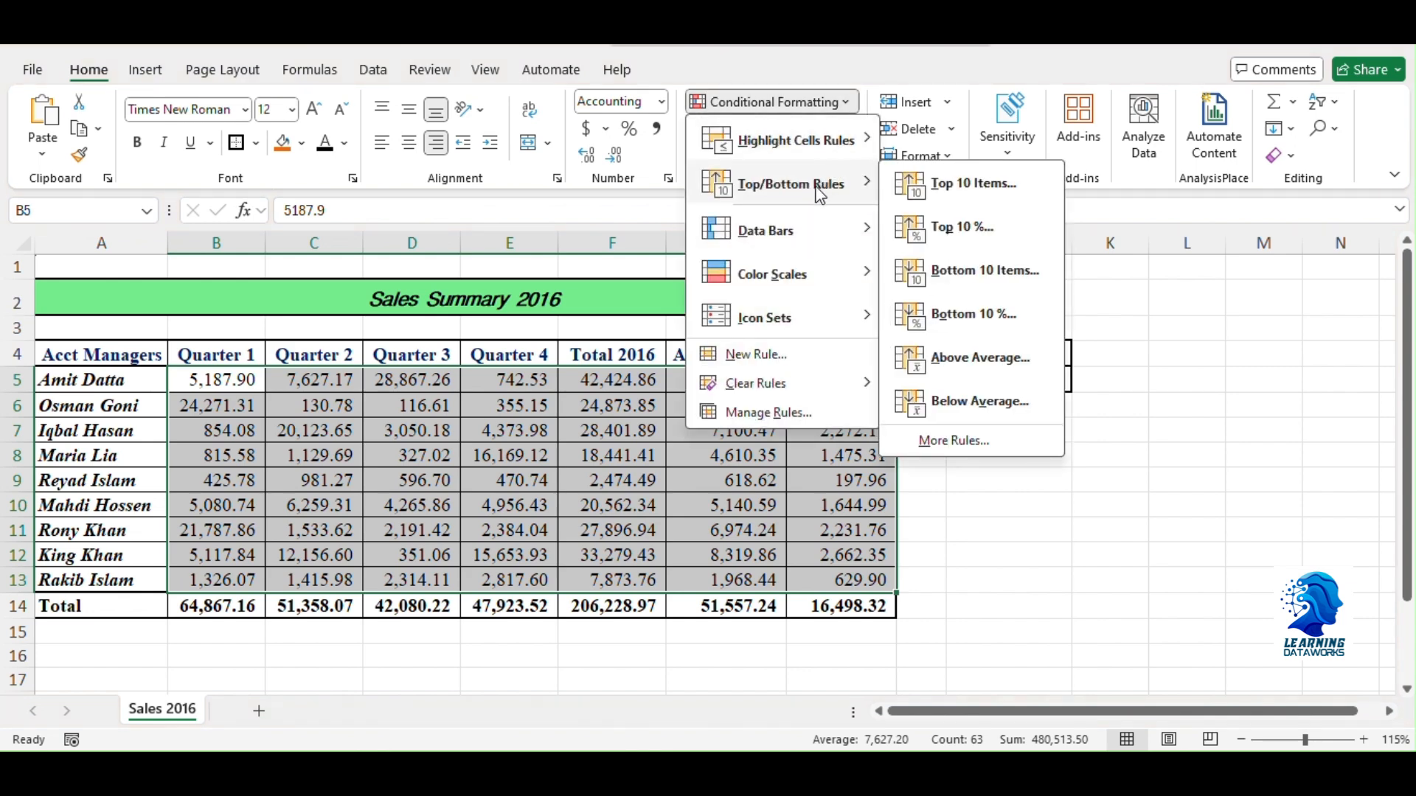
pyautogui.click(943, 184)
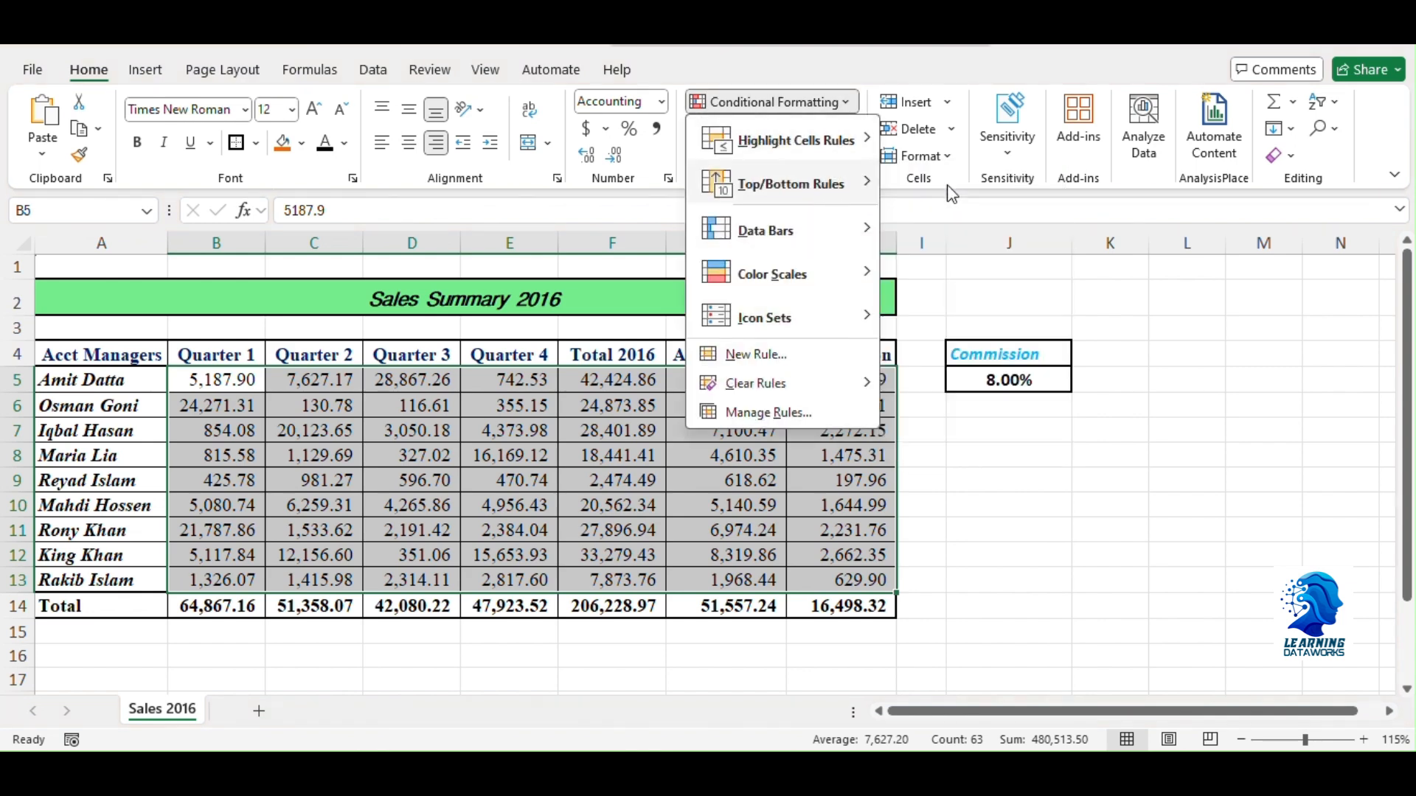
pyautogui.moveTo(588, 383); pyautogui.dragTo(808, 284)
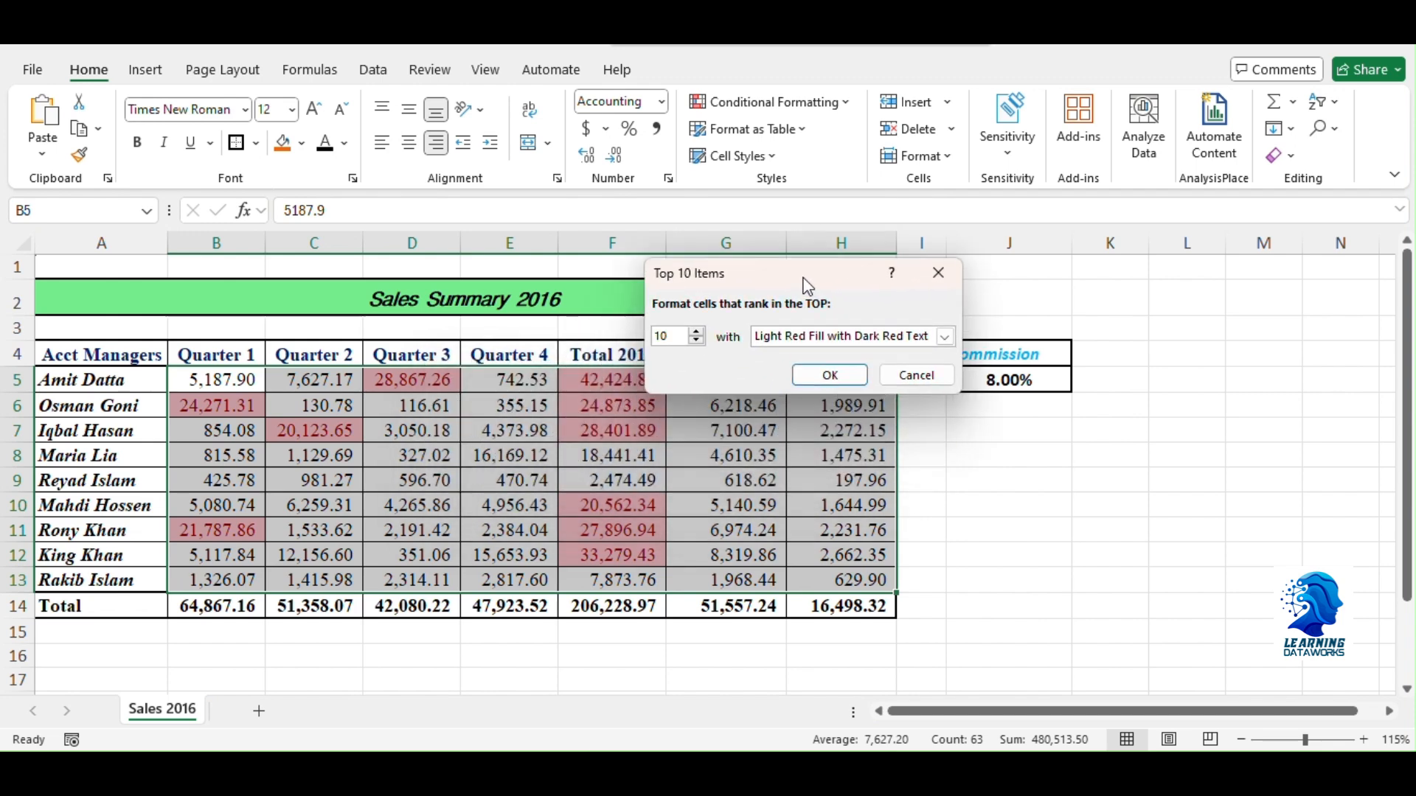
pyautogui.click(697, 333)
pyautogui.click(697, 333)
pyautogui.click(697, 333)
pyautogui.click(697, 332)
pyautogui.click(697, 333)
pyautogui.click(697, 333)
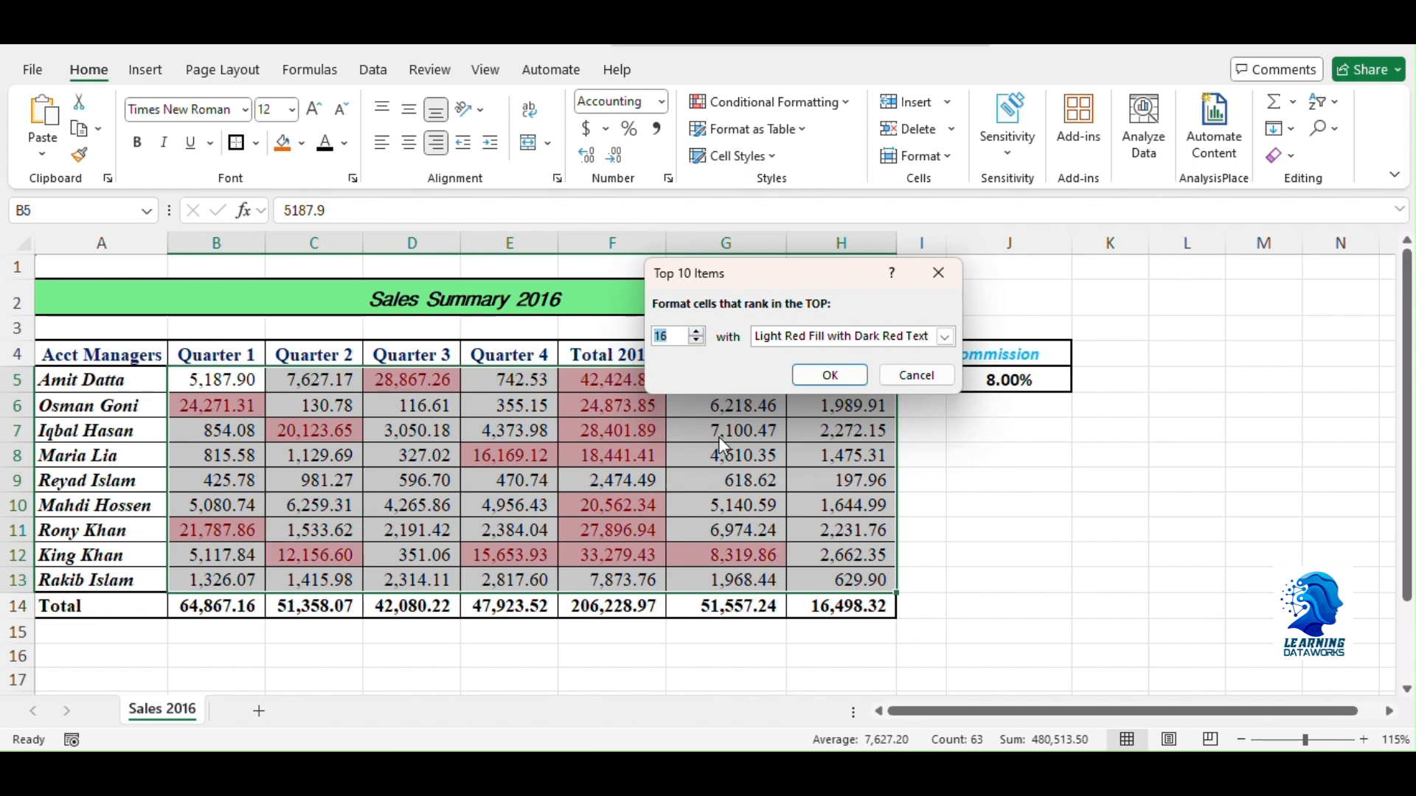
pyautogui.click(830, 375)
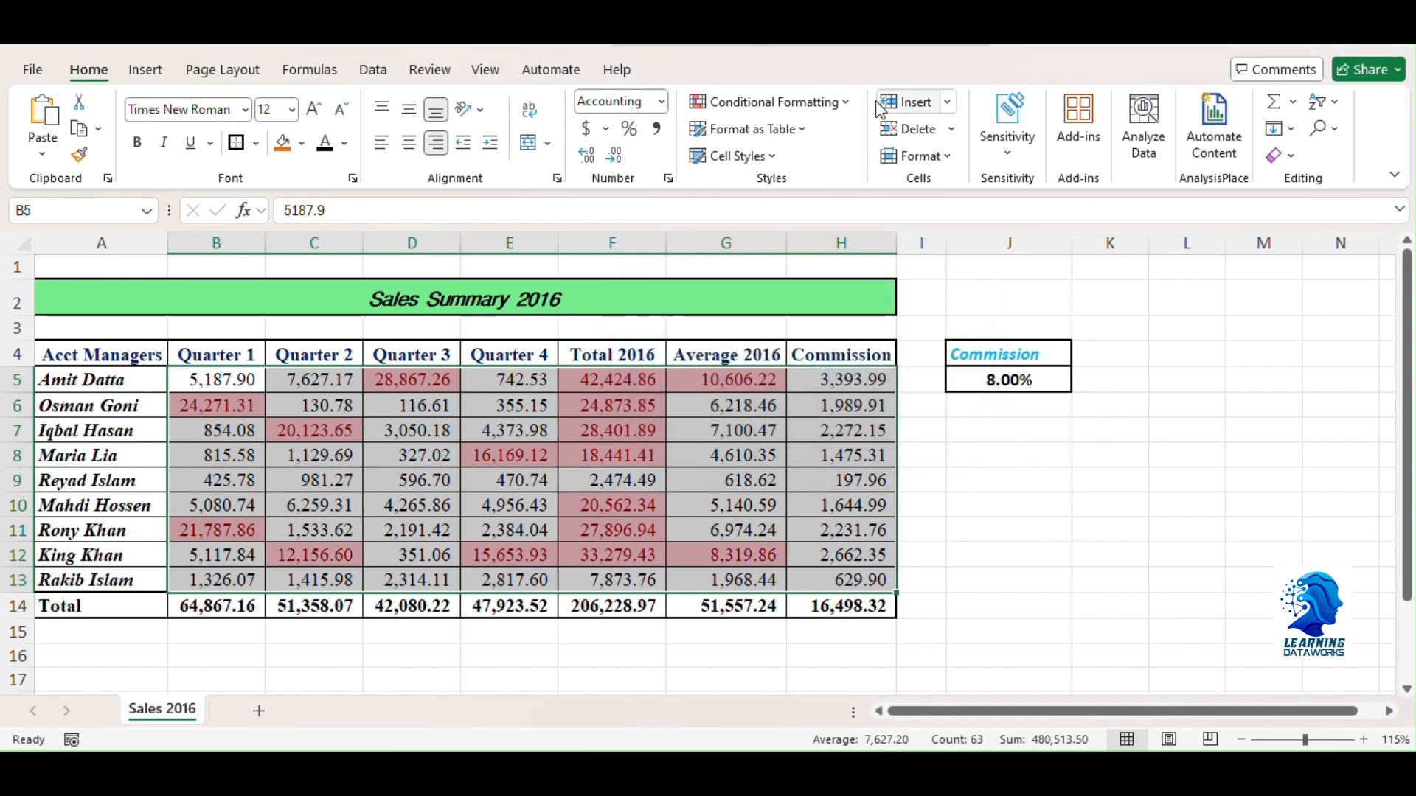
# Highlight the bottom 5% of values in B5:H13 using Yellow Fill with Dark Yellow Text
pyautogui.click(843, 104)
pyautogui.moveTo(853, 191)
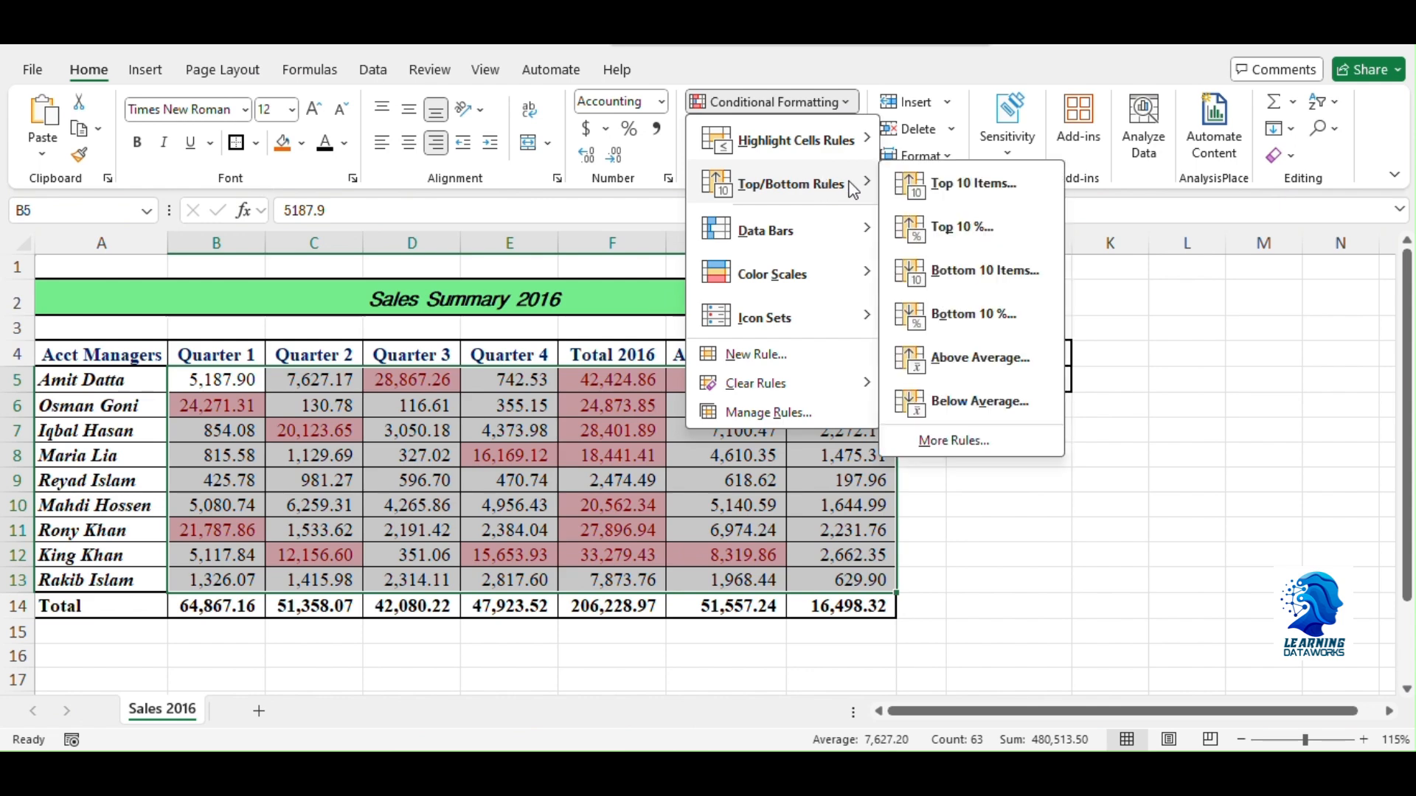
pyautogui.click(973, 313)
pyautogui.click(686, 341)
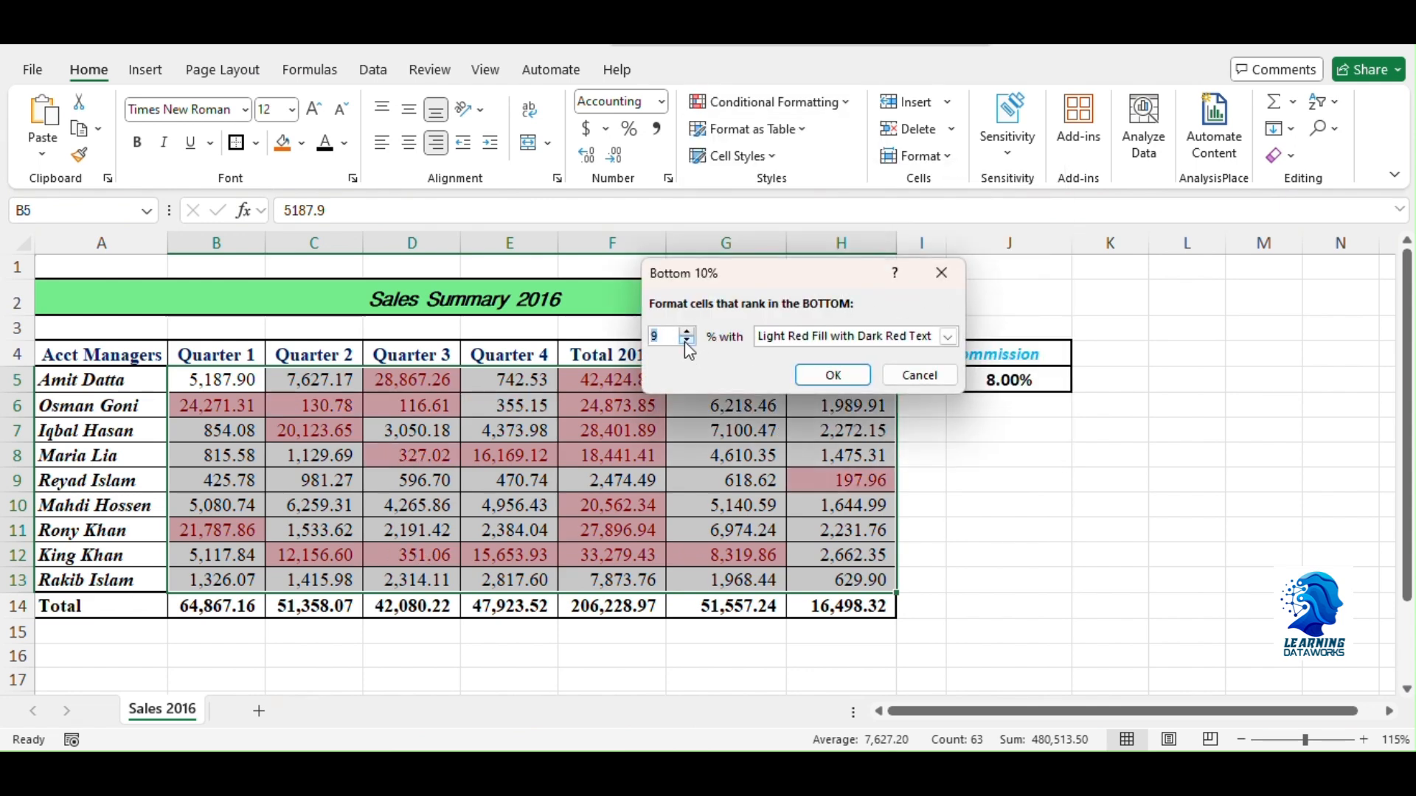
pyautogui.click(687, 341)
pyautogui.click(687, 341)
pyautogui.click(686, 340)
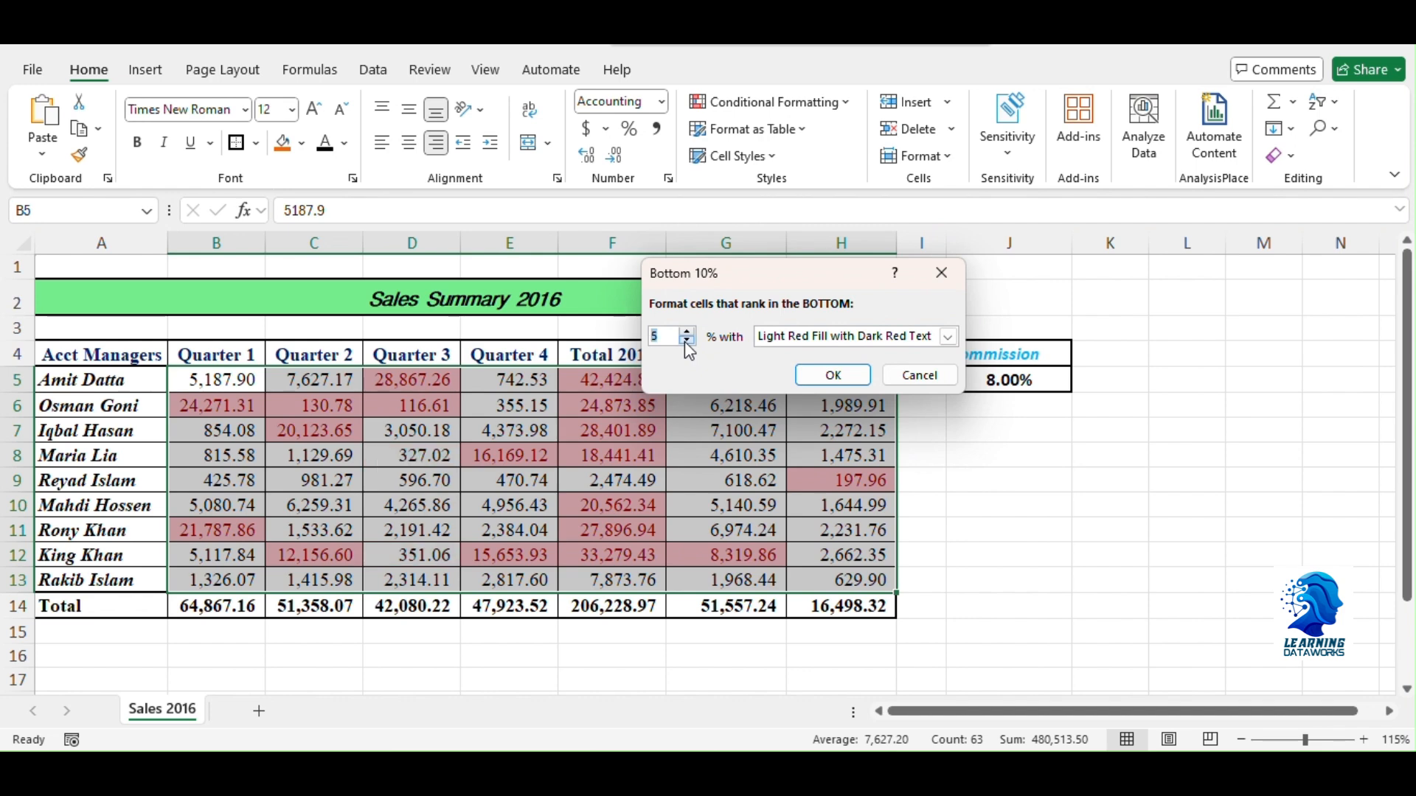
pyautogui.click(947, 337)
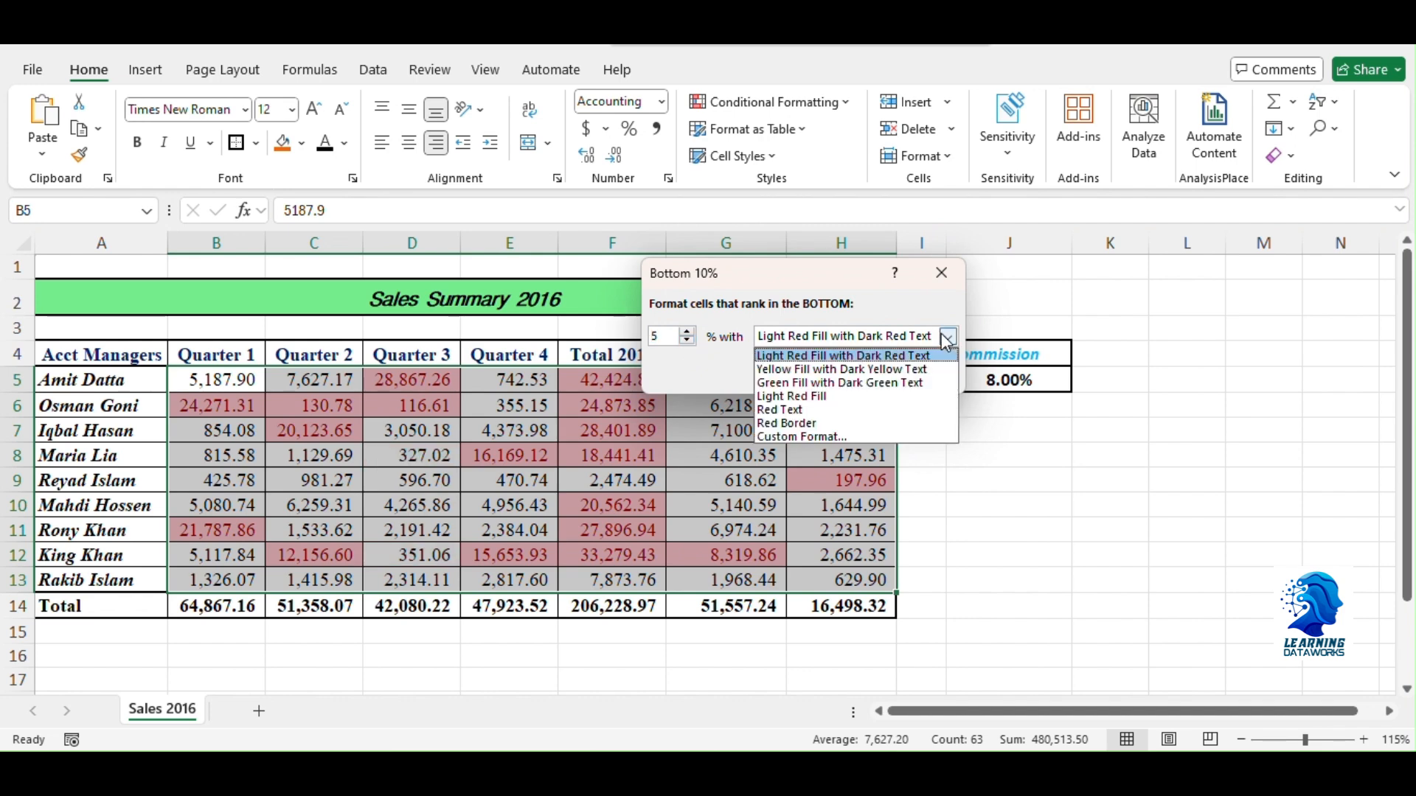
pyautogui.click(837, 372)
pyautogui.click(835, 374)
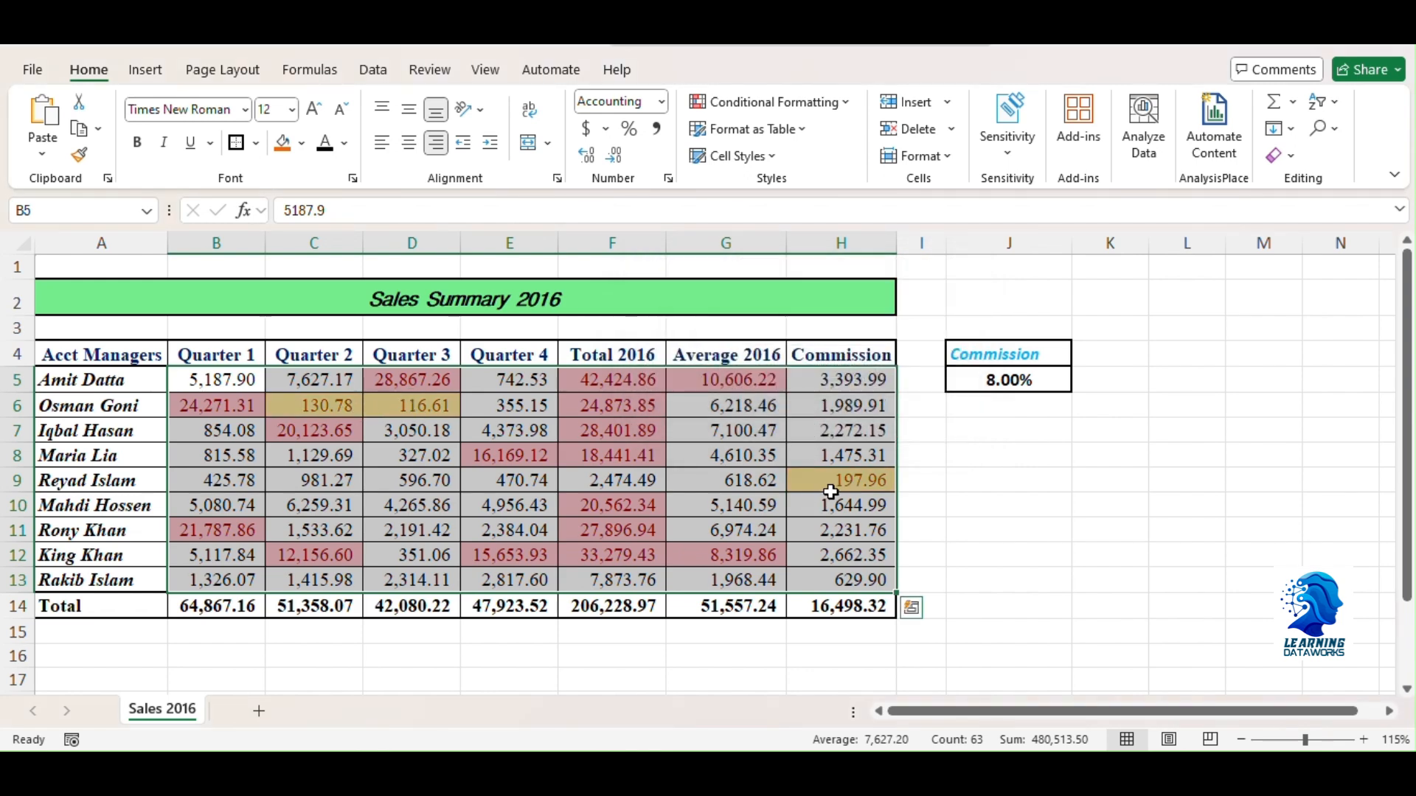
# Clear the top and bottom highlight rules from the selected cells B5:H13
pyautogui.click(846, 103)
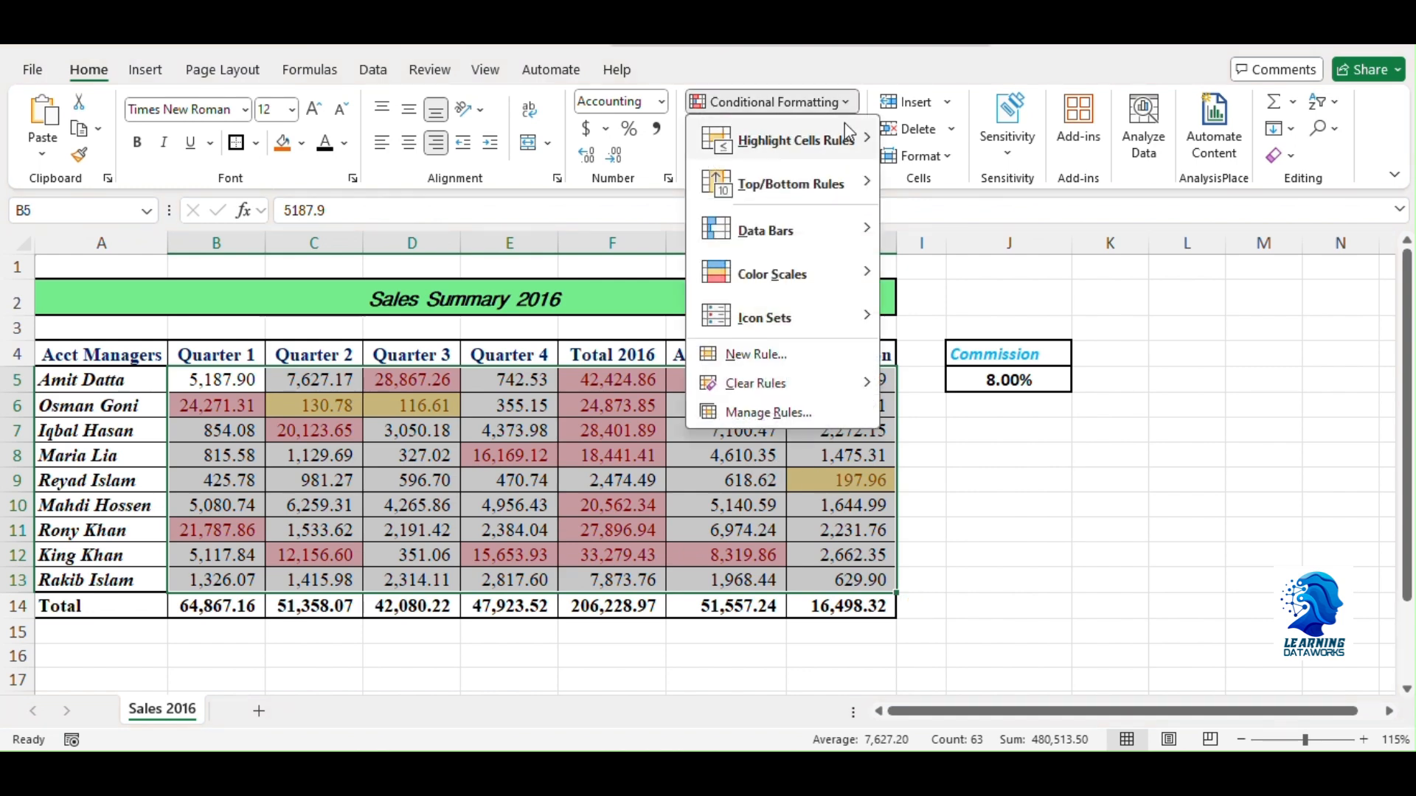
pyautogui.moveTo(855, 185)
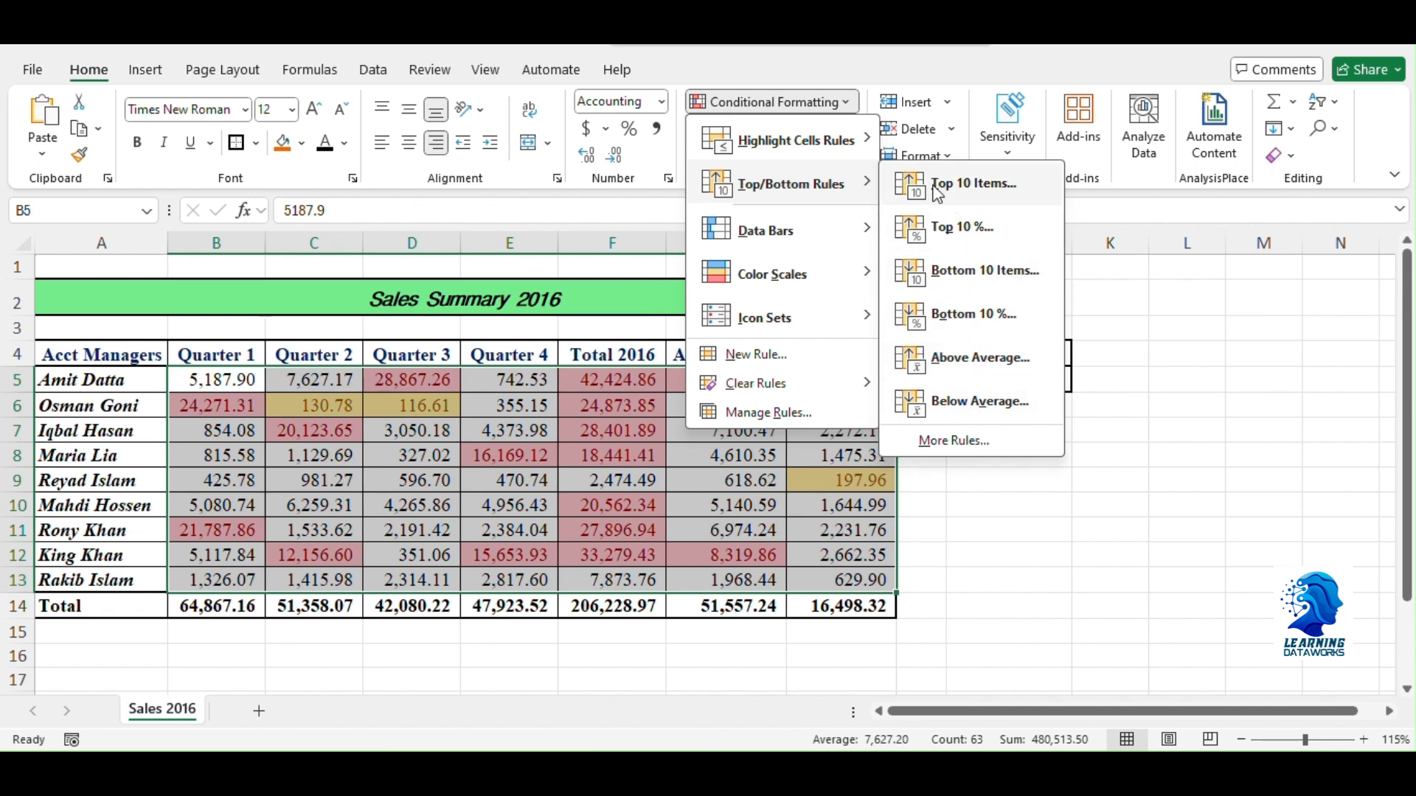
pyautogui.moveTo(800, 382)
pyautogui.click(984, 384)
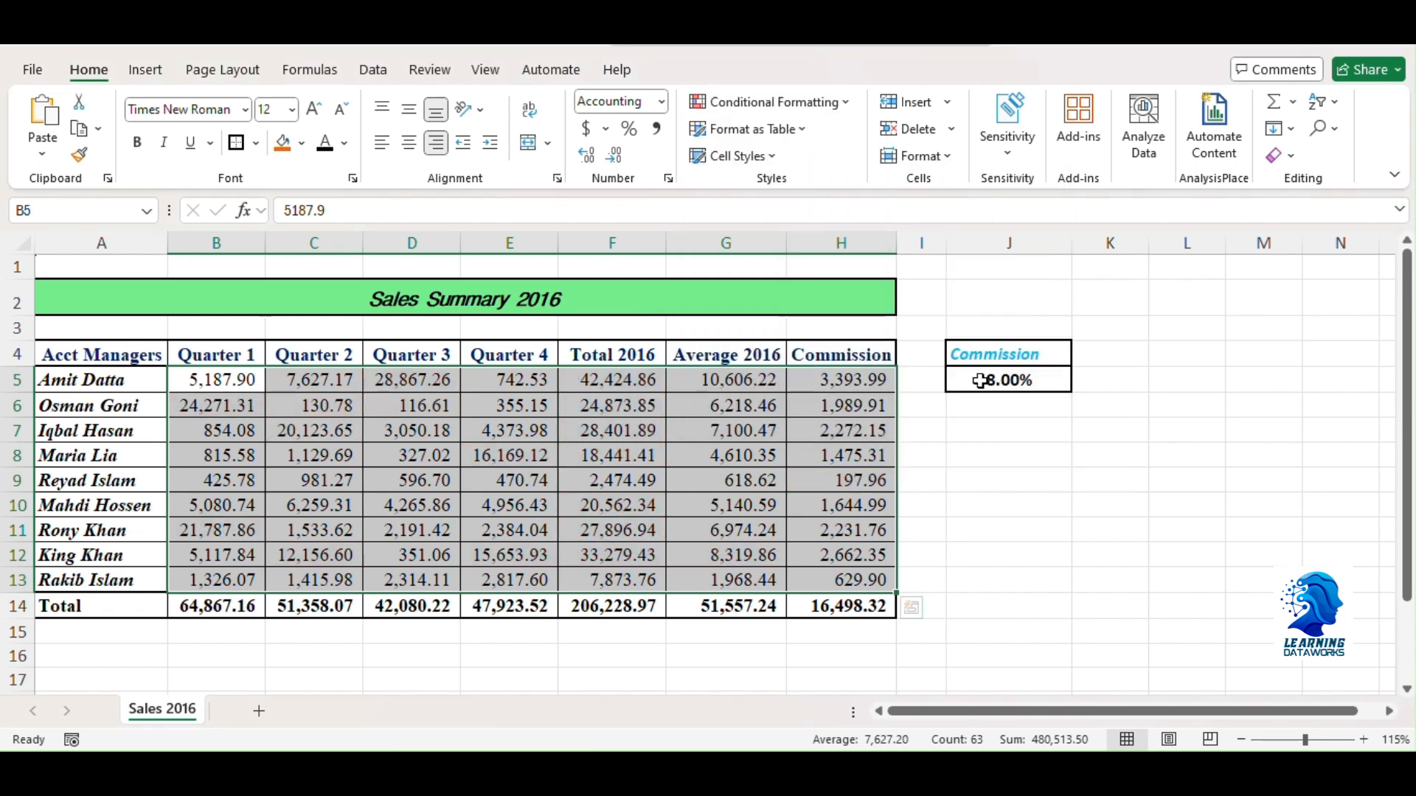
pyautogui.click(845, 107)
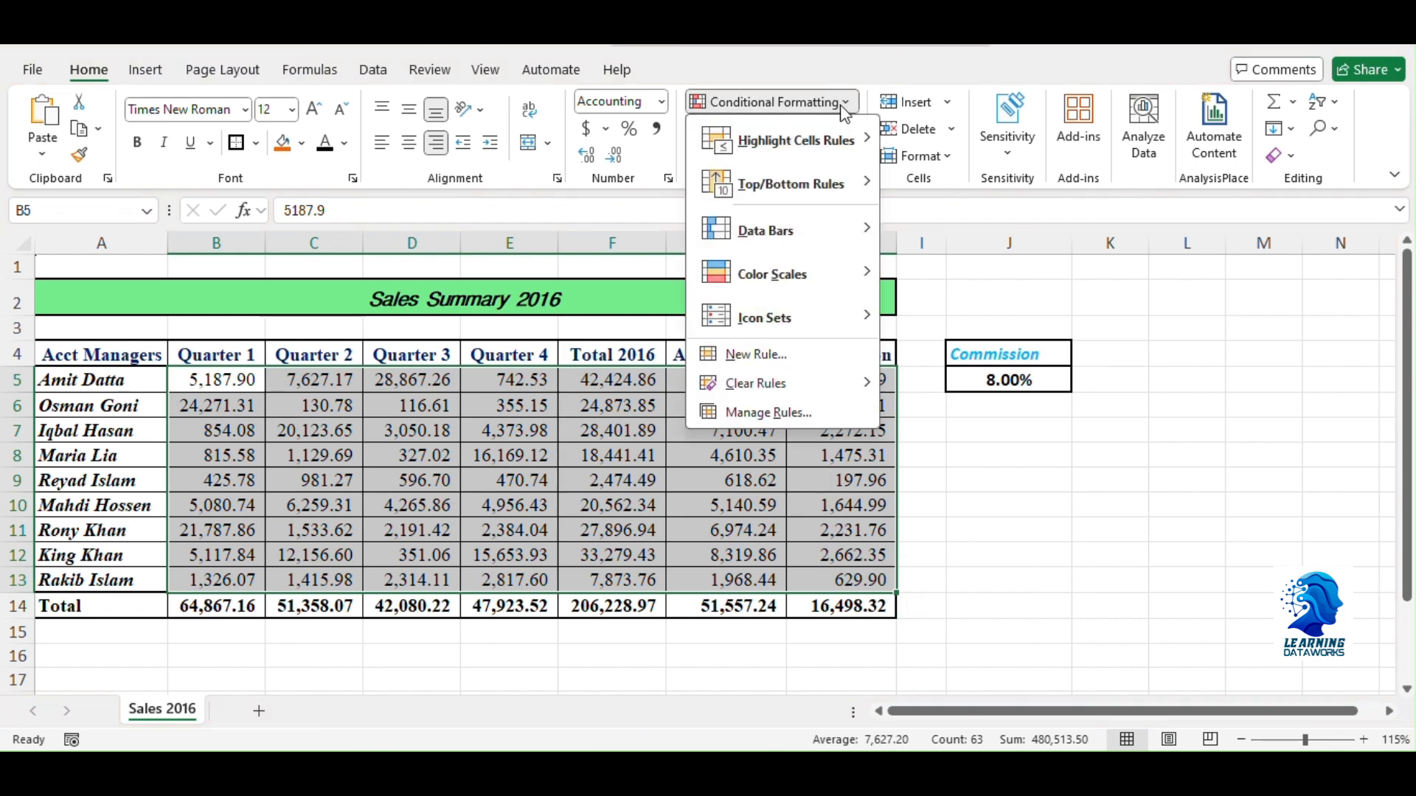
pyautogui.moveTo(799, 256)
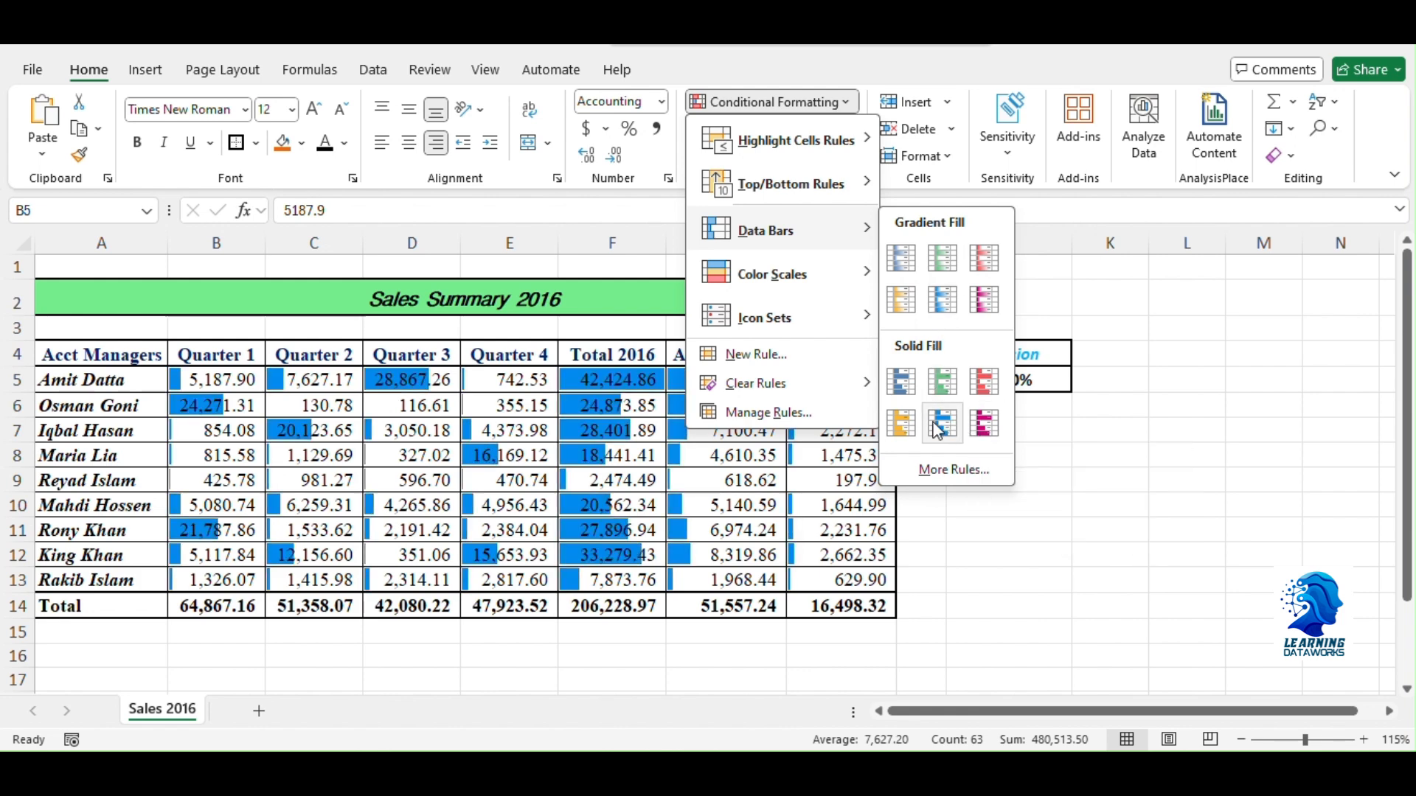
pyautogui.click(1109, 283)
# Add light blue gradient-fill data bars to the Total 2016 figures in F5:F13
pyautogui.moveTo(632, 380); pyautogui.dragTo(628, 556)
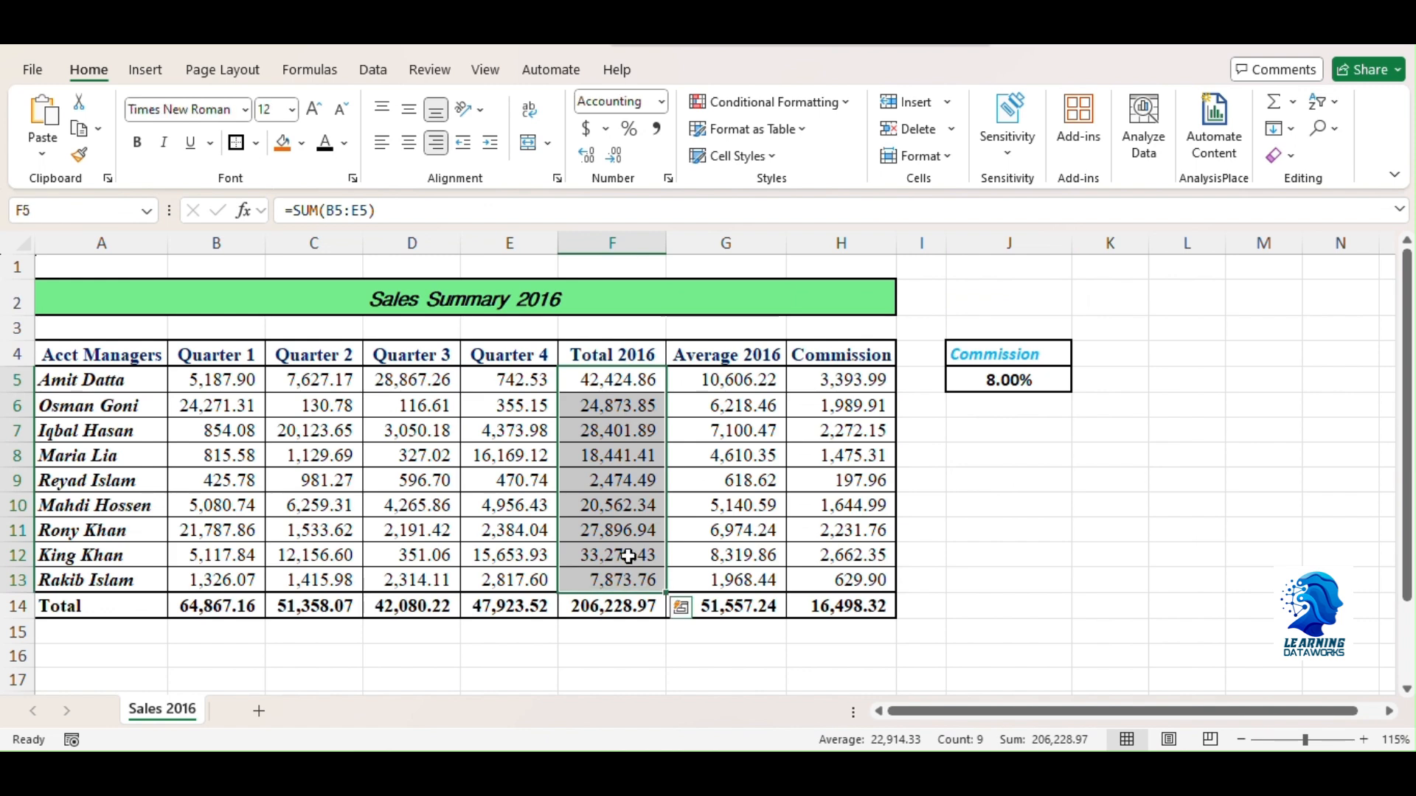
pyautogui.click(843, 103)
pyautogui.moveTo(799, 230)
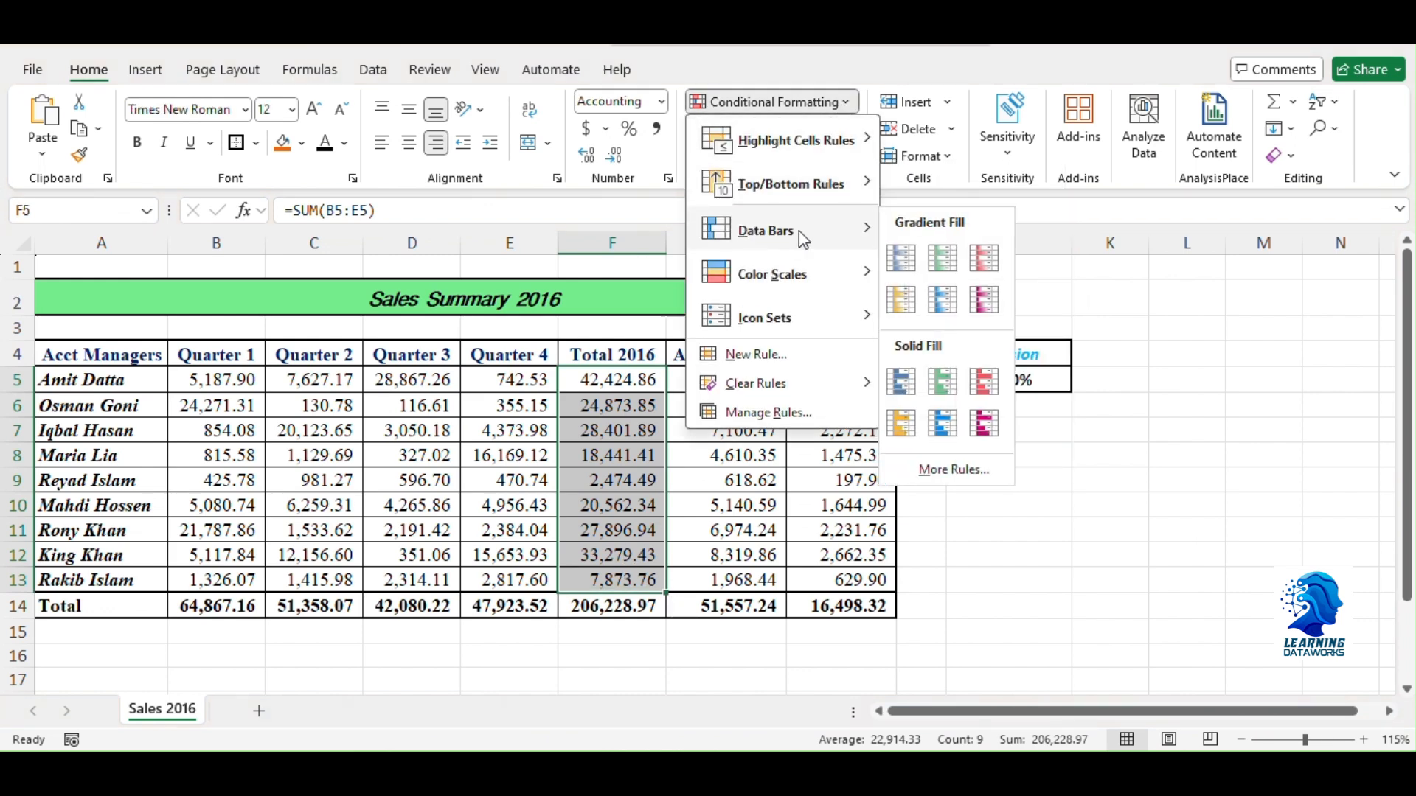
pyautogui.click(935, 296)
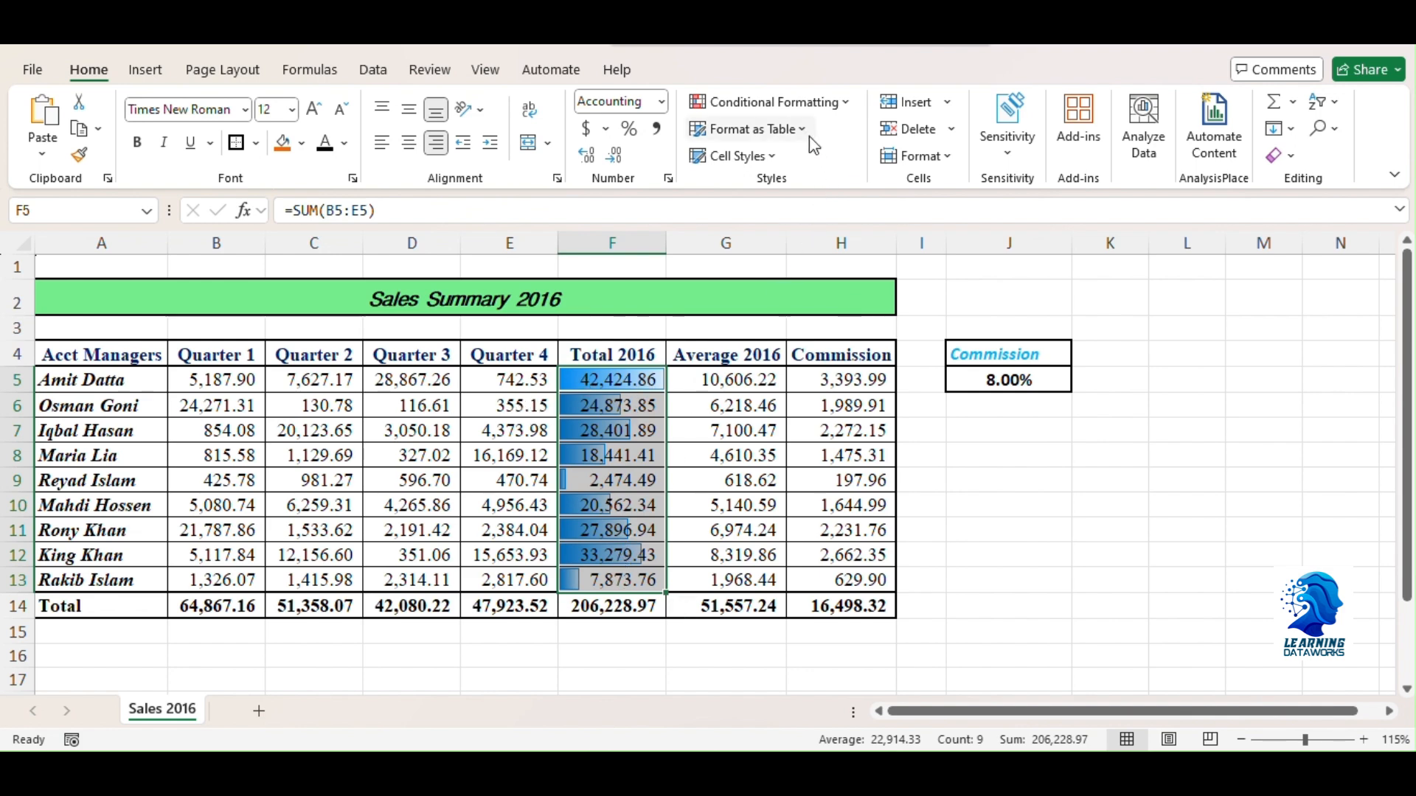
# Apply a Green - White color scale to the quarterly figures in B5:E13
pyautogui.click(844, 106)
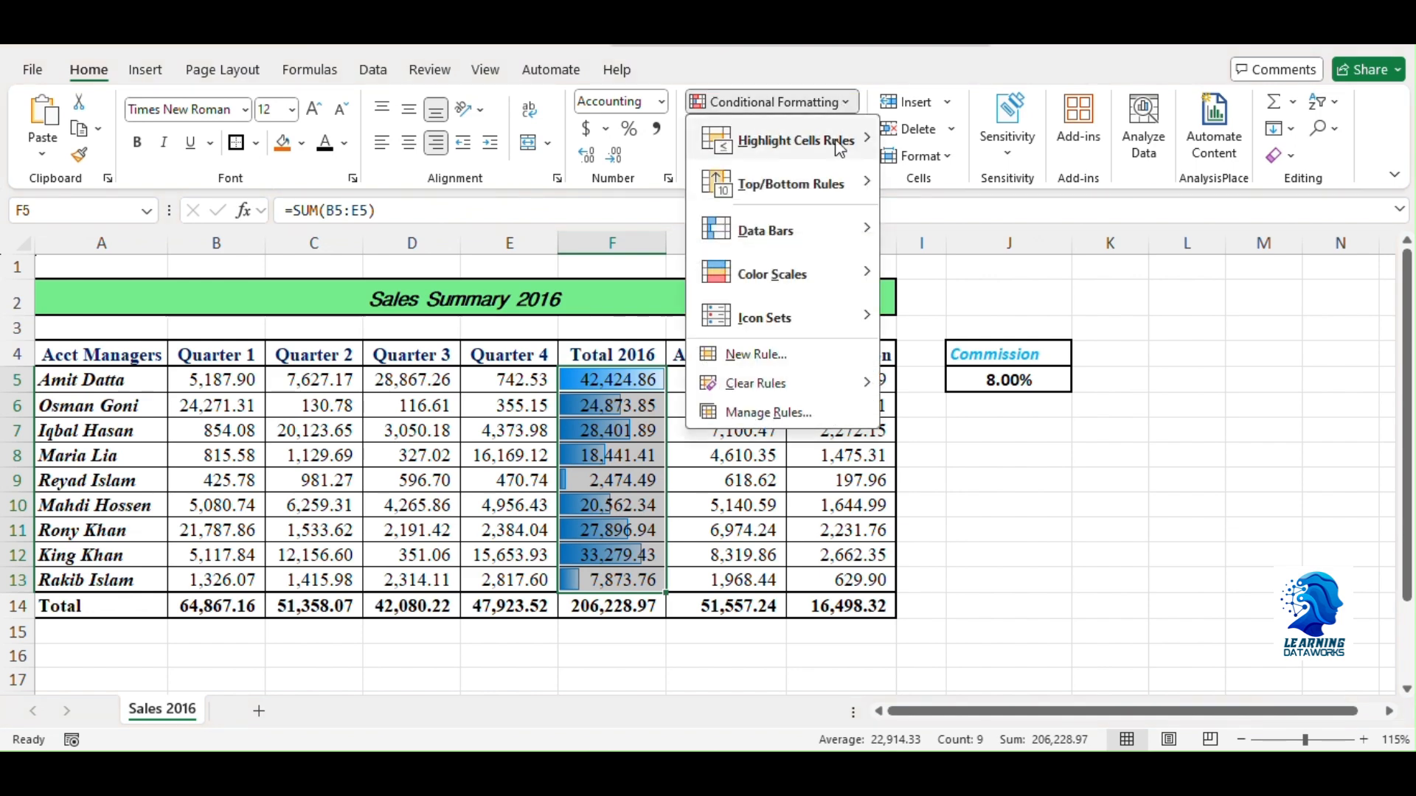
pyautogui.moveTo(807, 282)
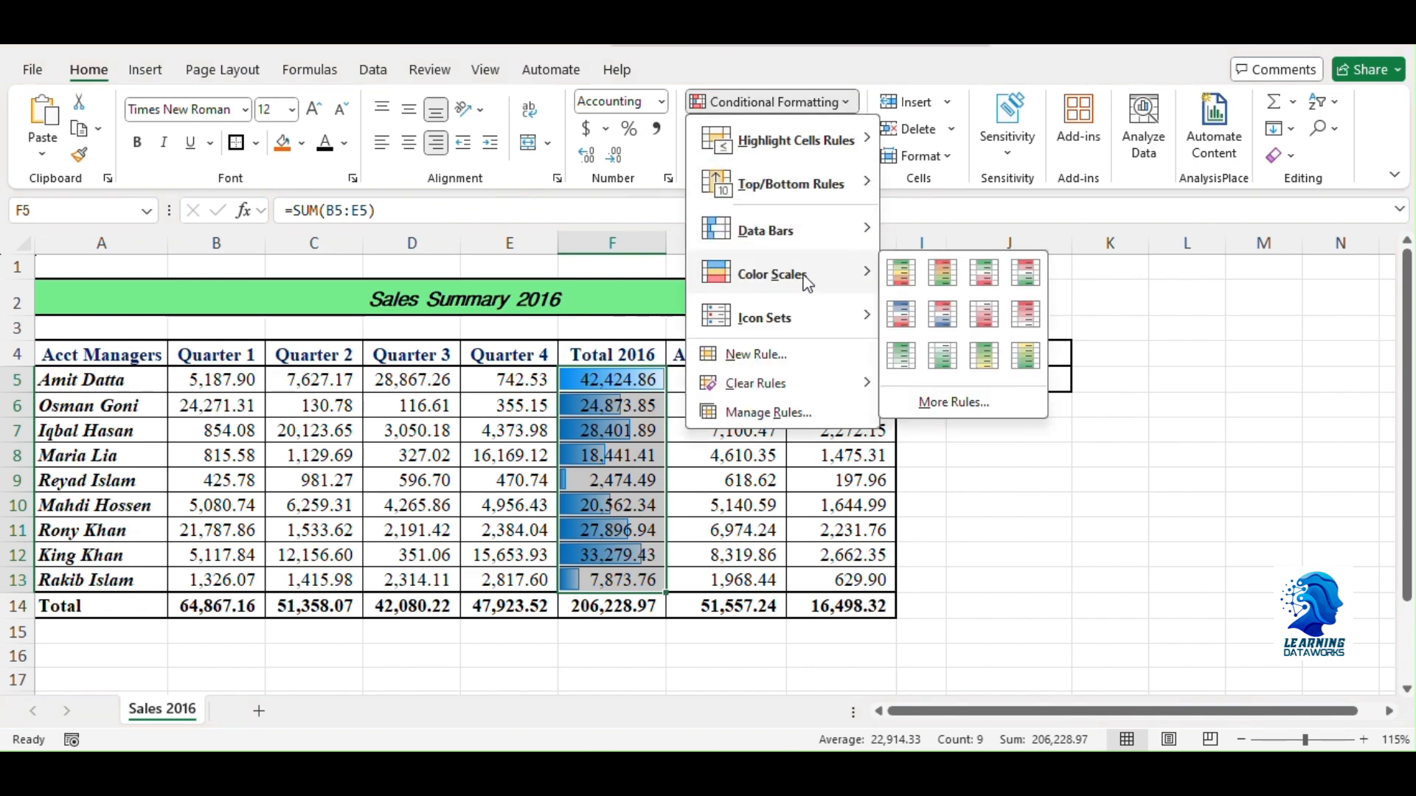
pyautogui.click(489, 399)
pyautogui.moveTo(219, 387); pyautogui.dragTo(490, 579)
pyautogui.click(843, 109)
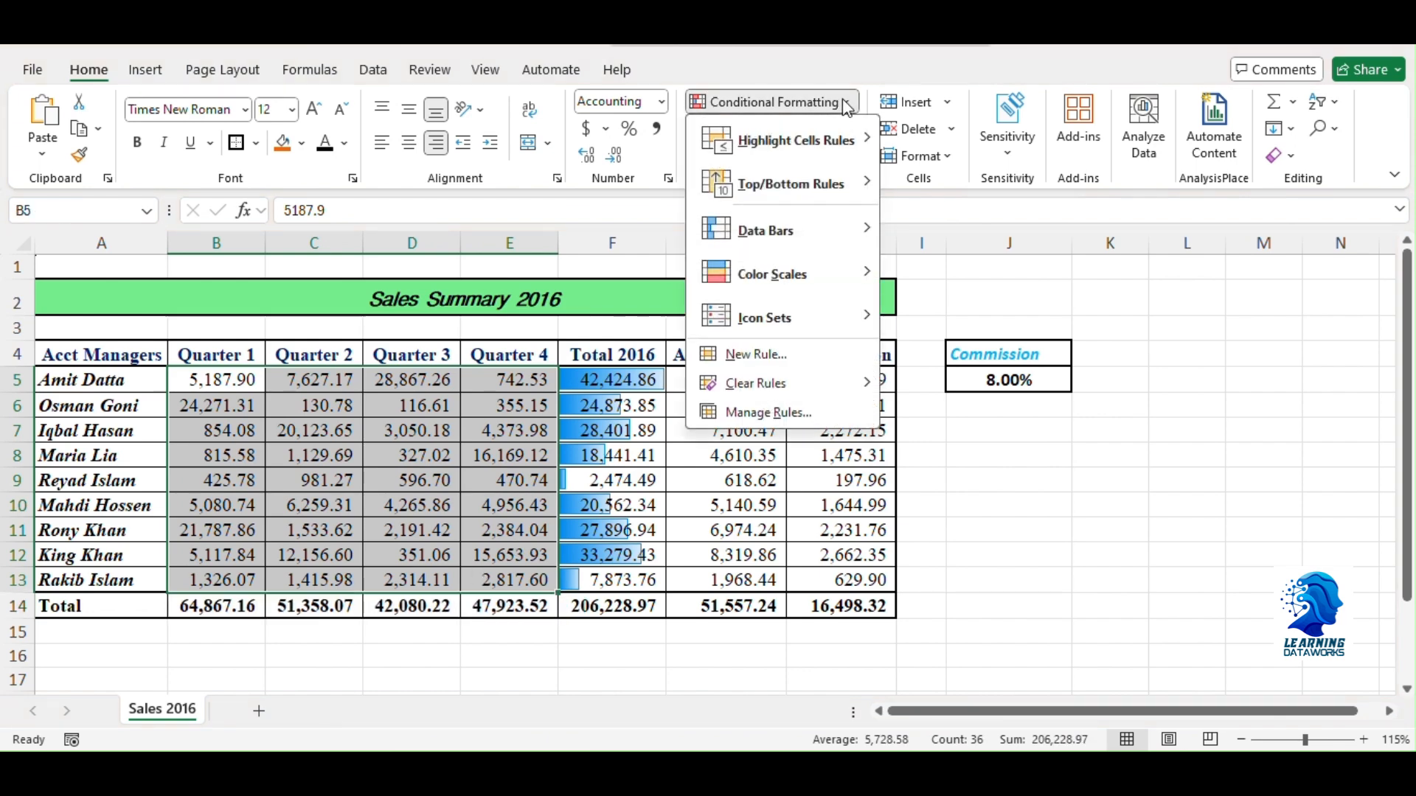
pyautogui.moveTo(831, 275)
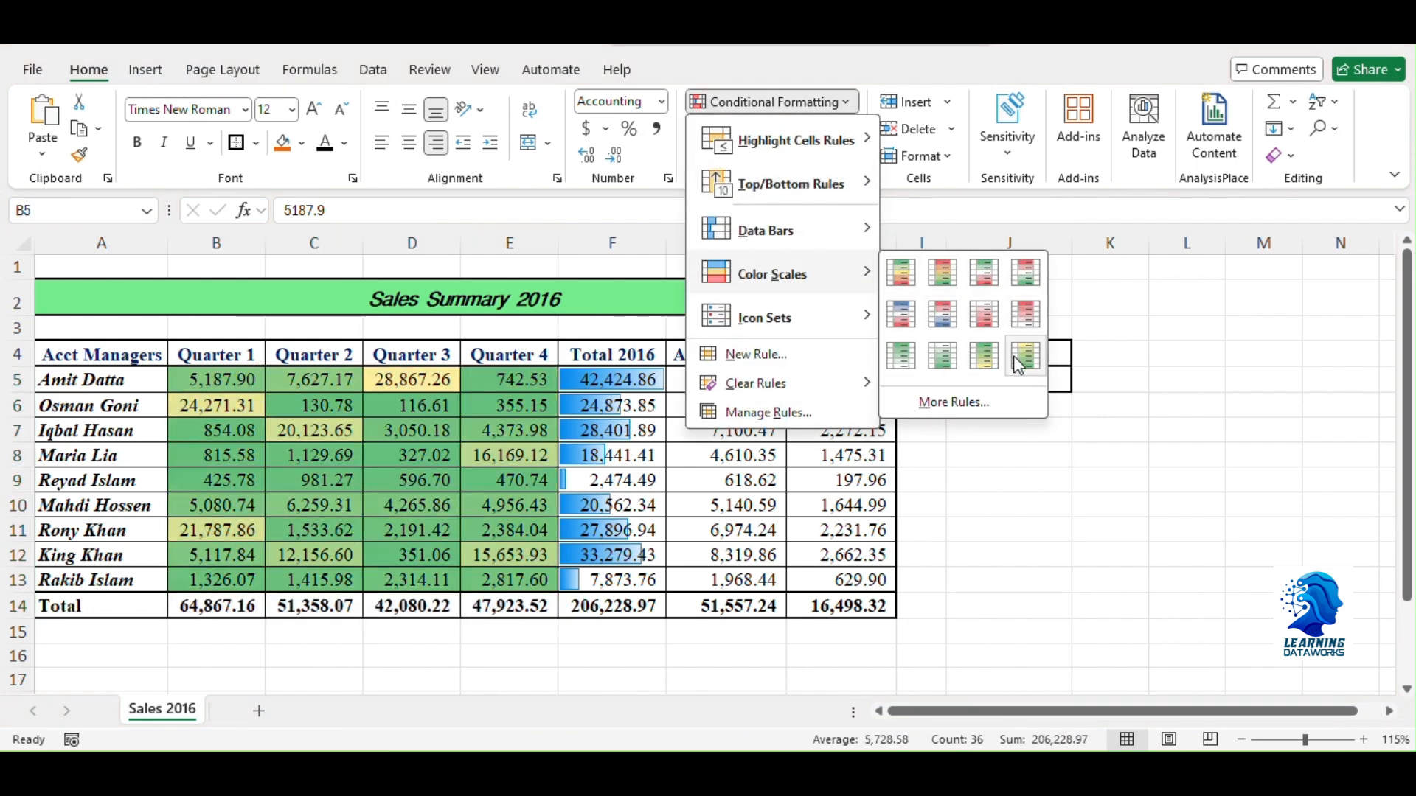
pyautogui.click(909, 361)
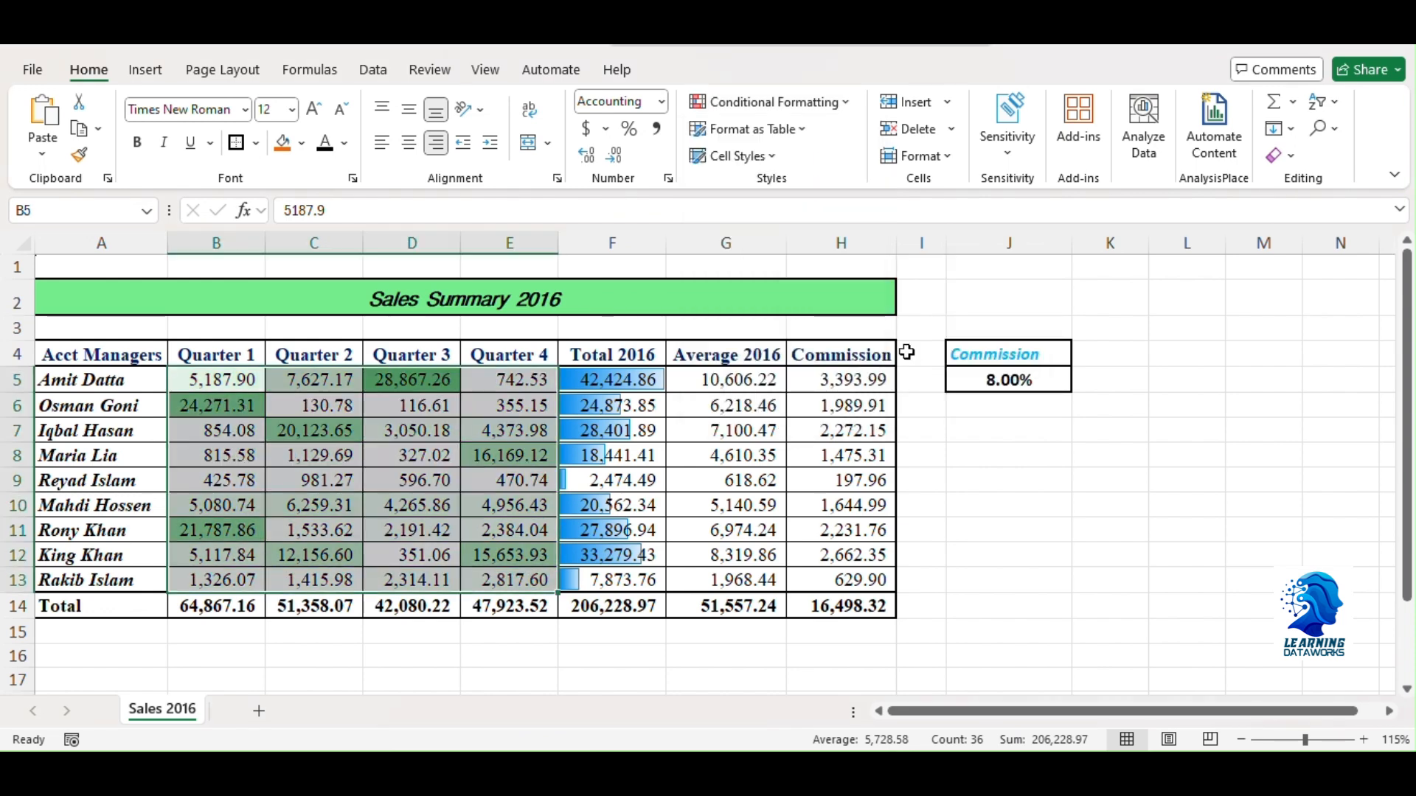
# Add the five colored arrows icon set to the Average 2016 figures in G5:G13 and check the icons in G5 to G8
pyautogui.click(769, 101)
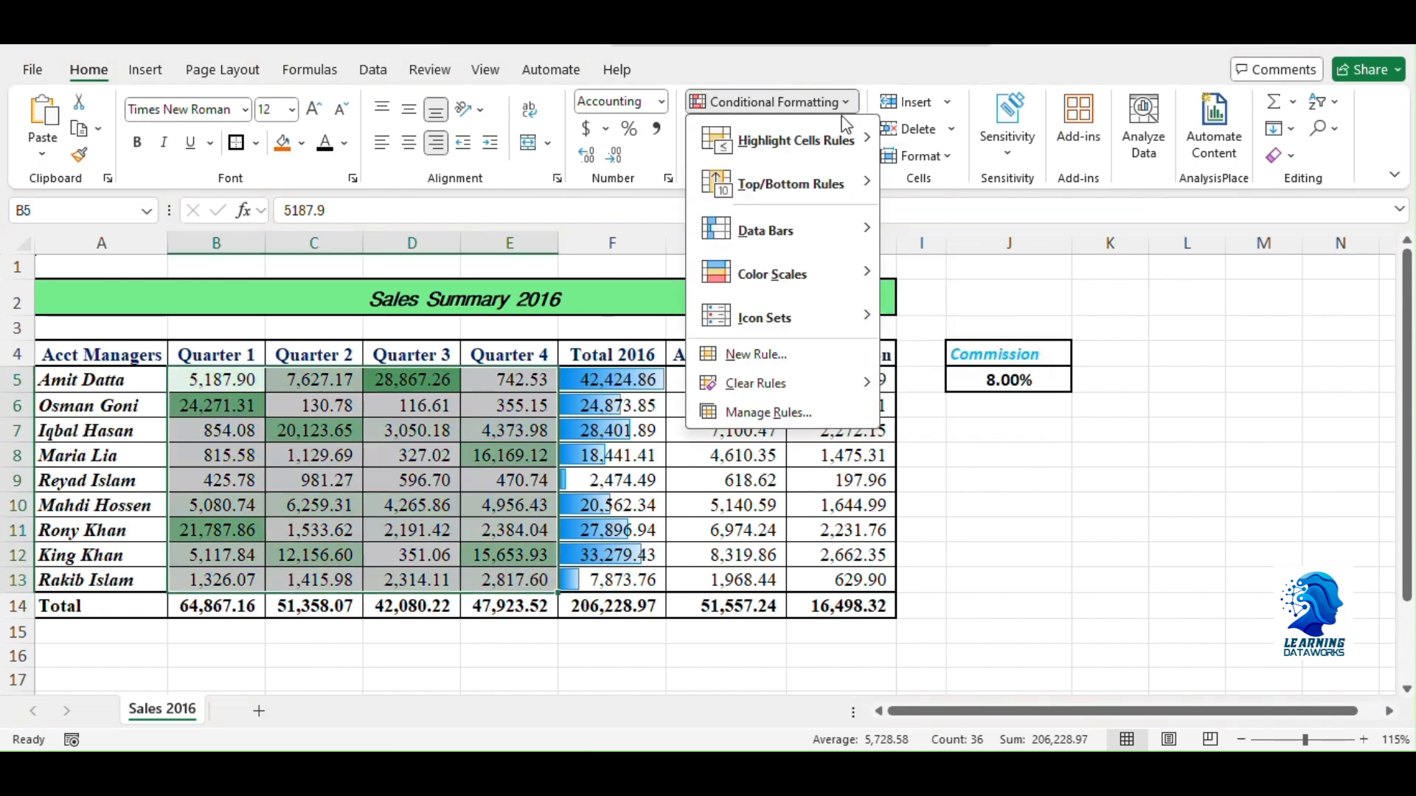
pyautogui.moveTo(801, 290)
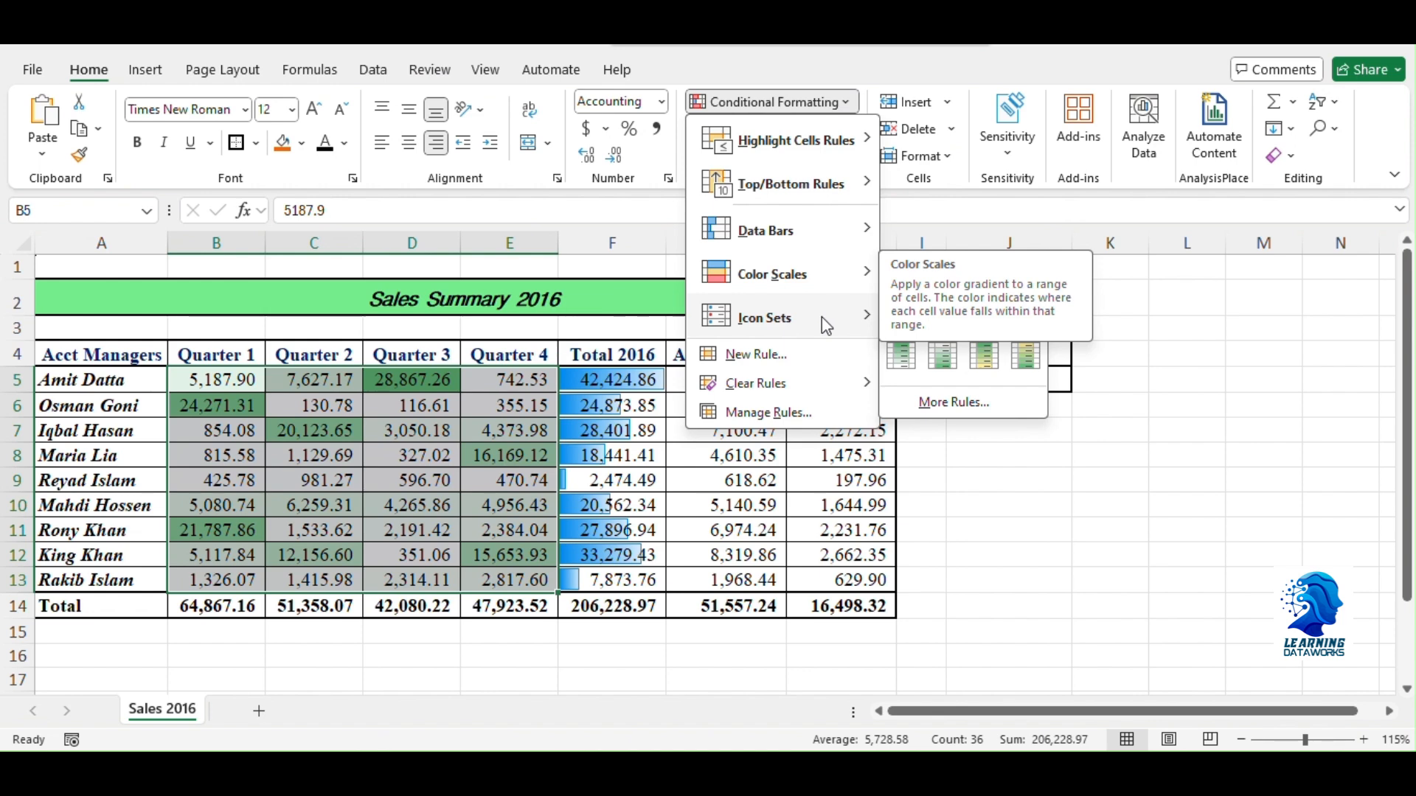
pyautogui.click(1253, 434)
pyautogui.moveTo(745, 383); pyautogui.dragTo(730, 580)
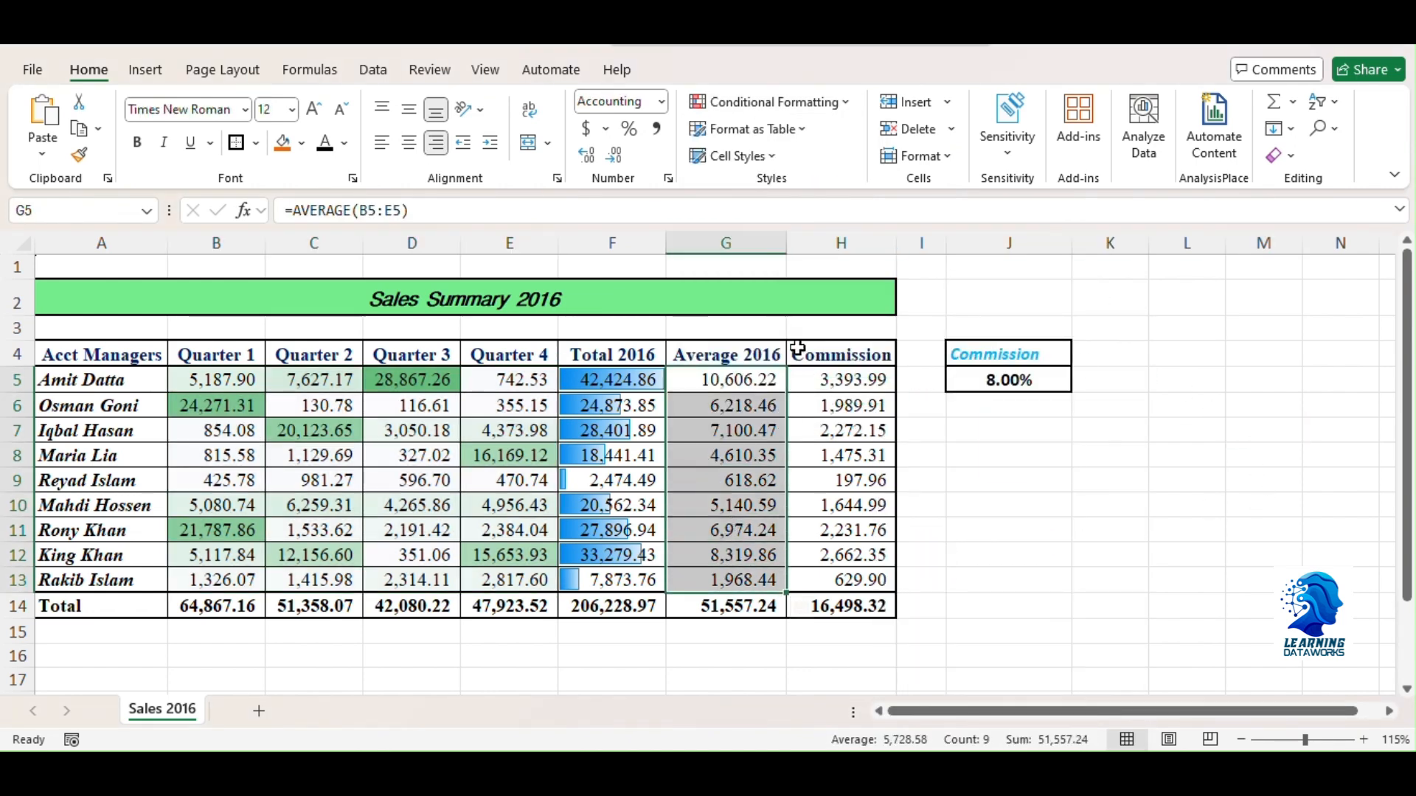
pyautogui.click(845, 103)
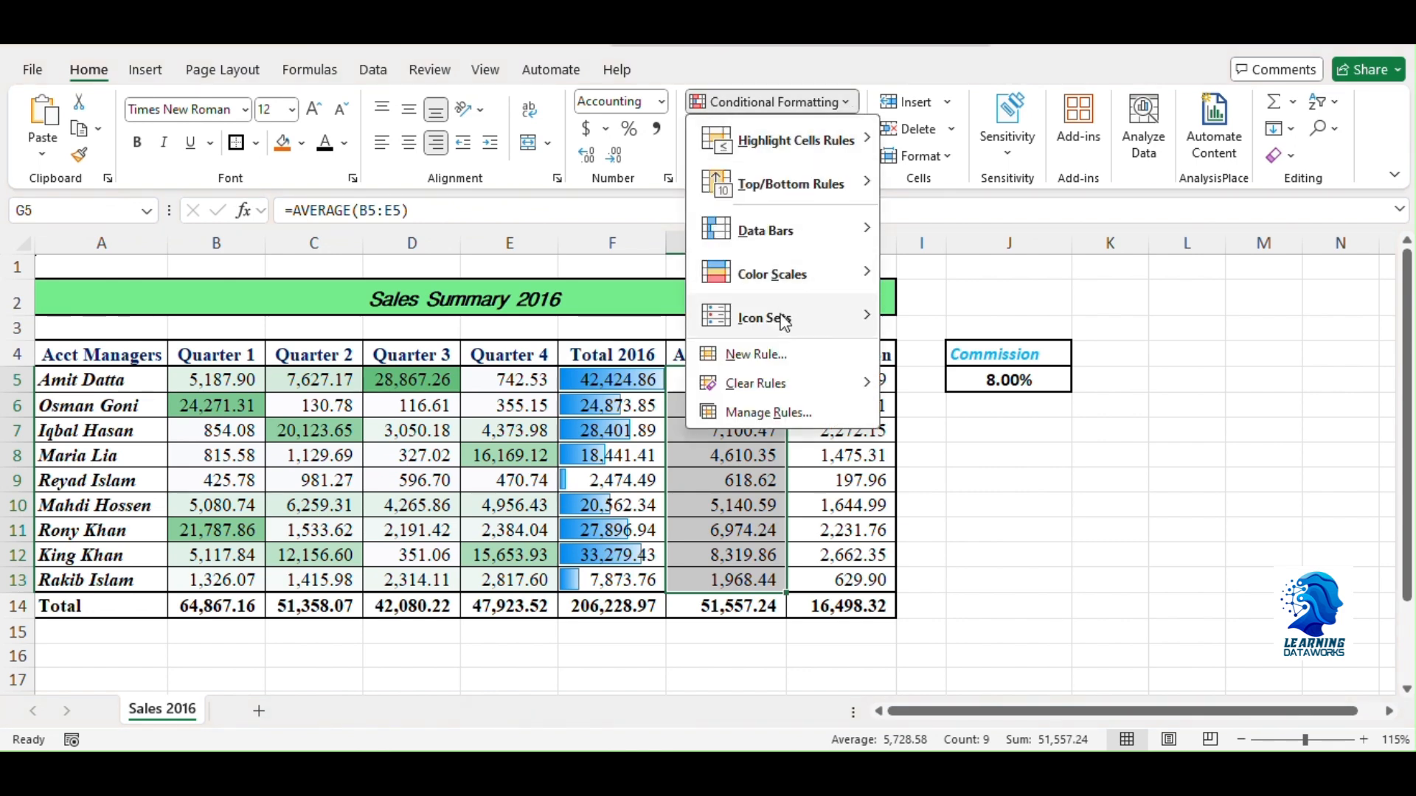
pyautogui.moveTo(783, 313)
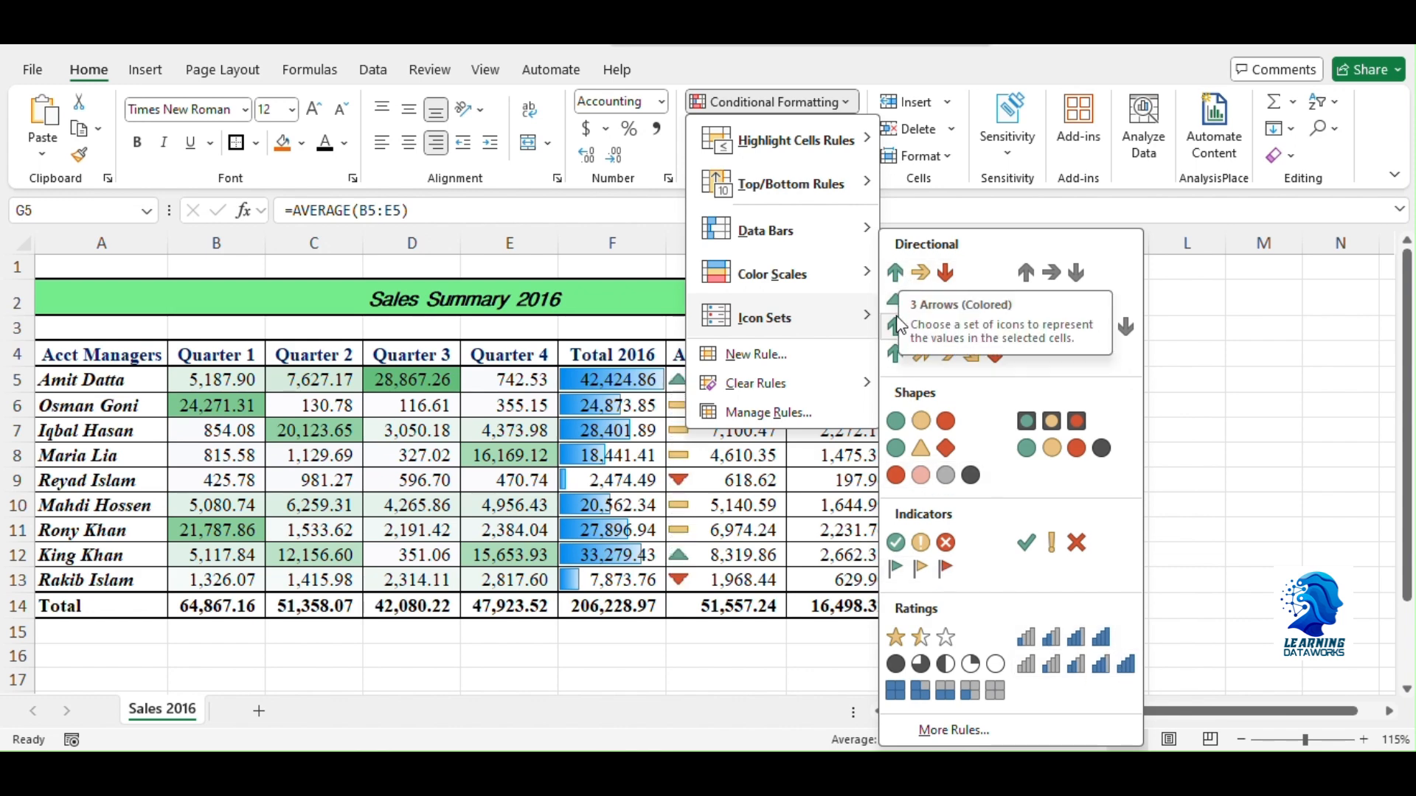
pyautogui.click(904, 357)
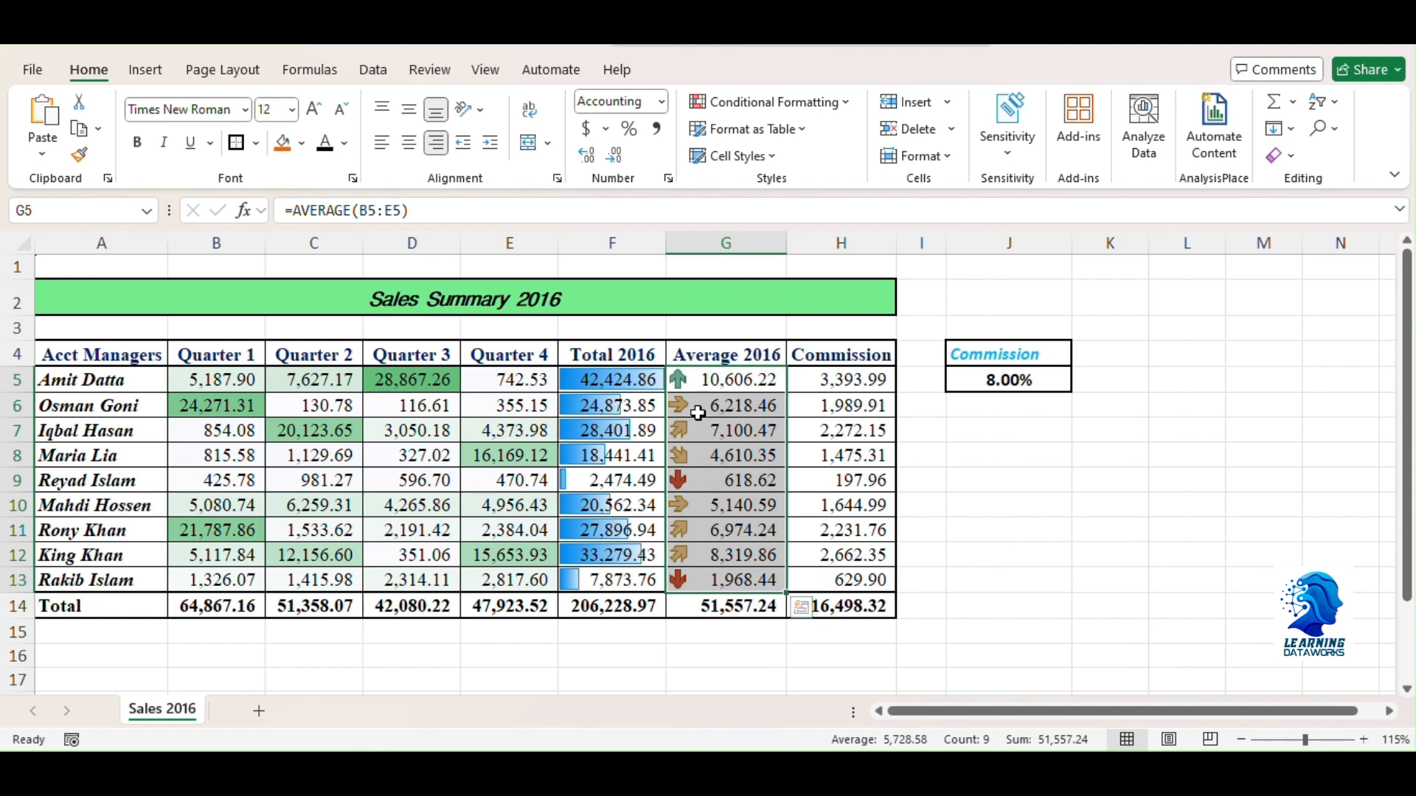
pyautogui.click(687, 379)
pyautogui.click(689, 401)
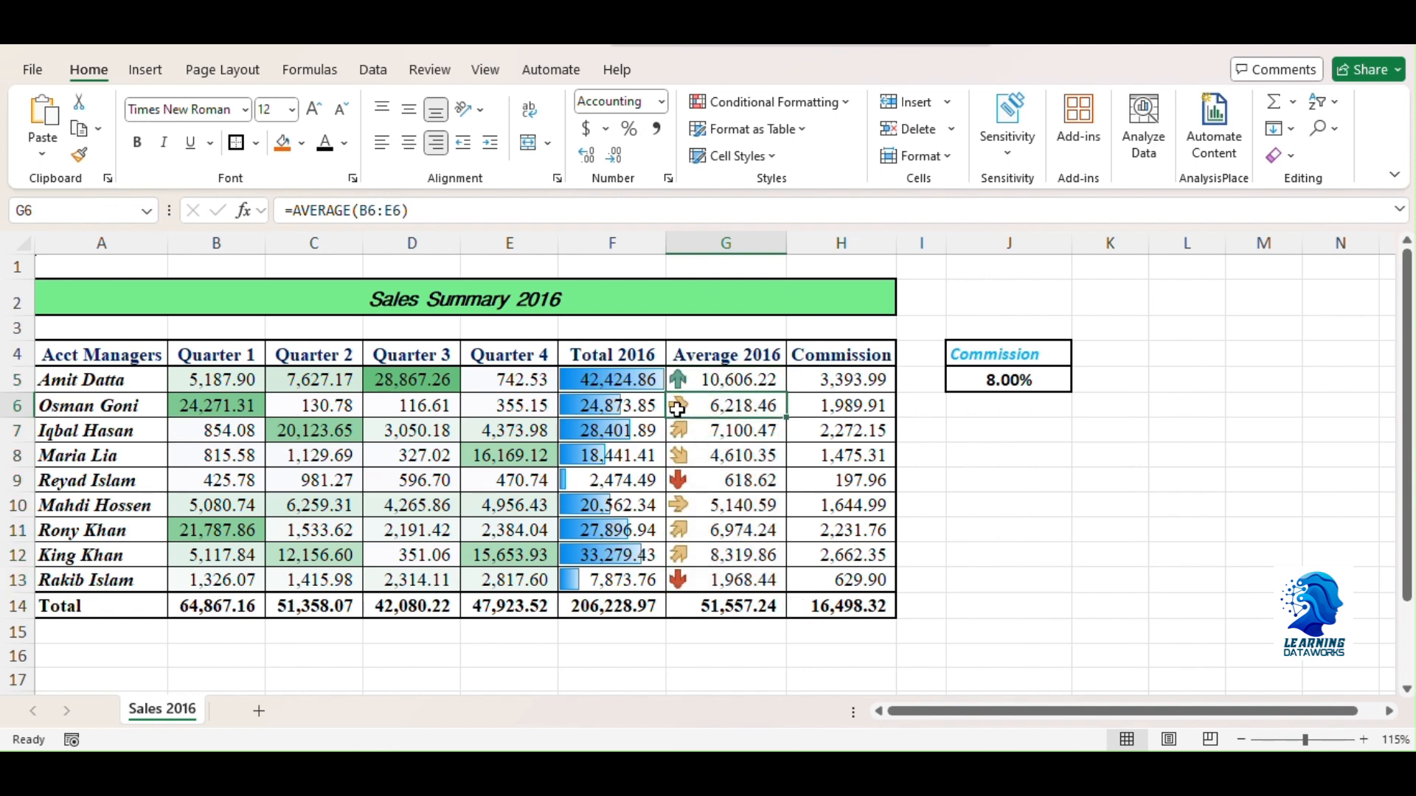
pyautogui.click(675, 428)
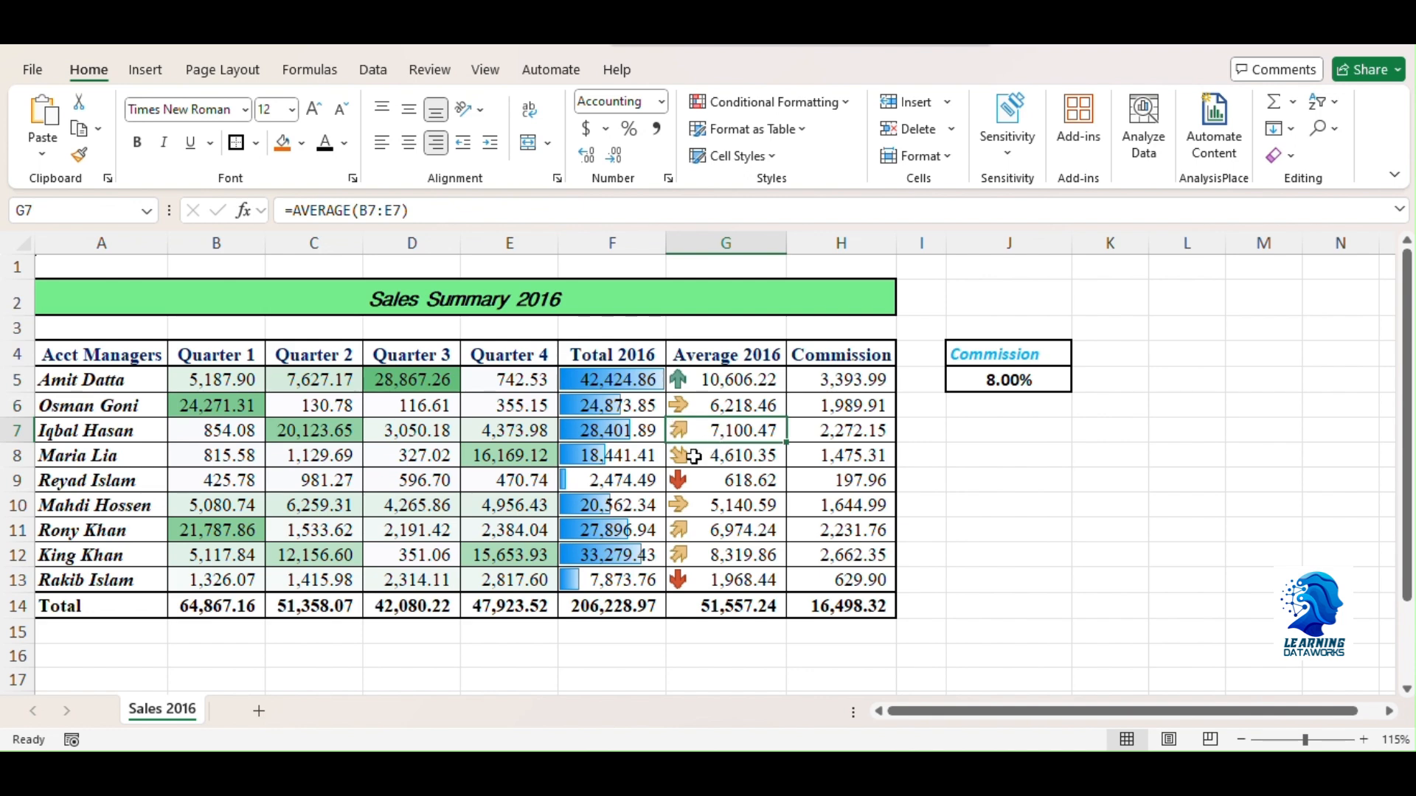
pyautogui.click(693, 456)
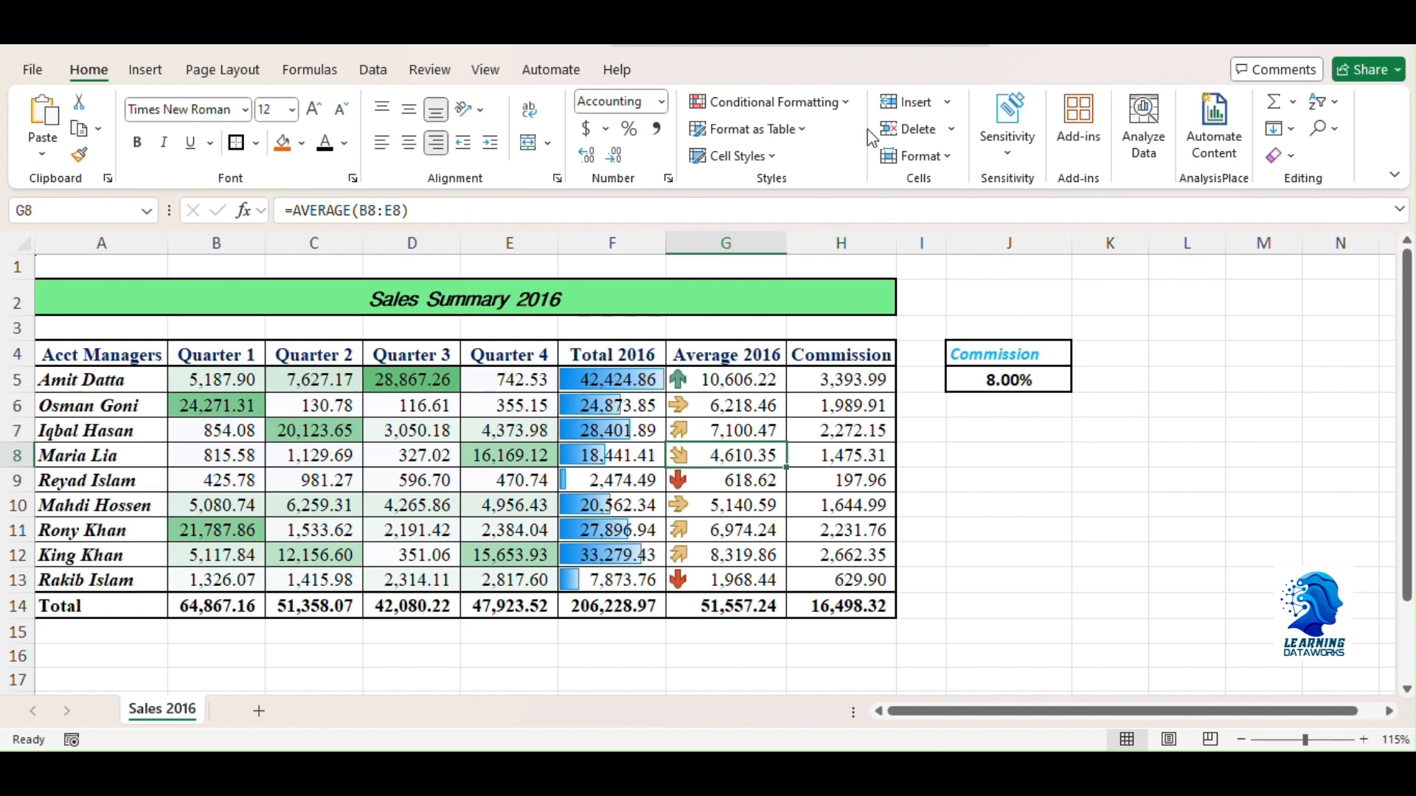
# Clear the conditional formatting rules from the selected cells B5:H13
pyautogui.click(853, 106)
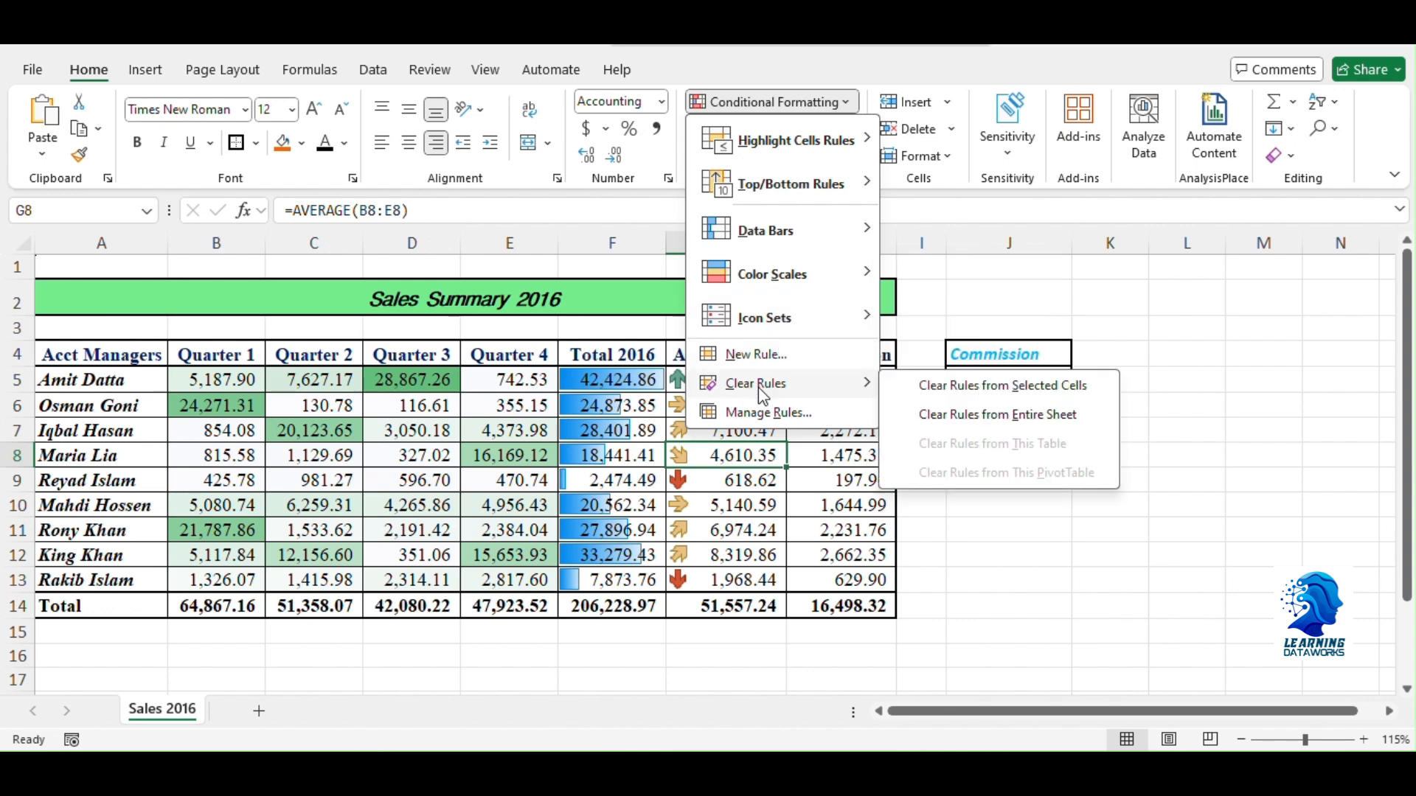
pyautogui.click(459, 411)
pyautogui.moveTo(194, 380)
pyautogui.mouseDown()
pyautogui.moveTo(701, 569)
pyautogui.moveTo(804, 583)
pyautogui.mouseUp()
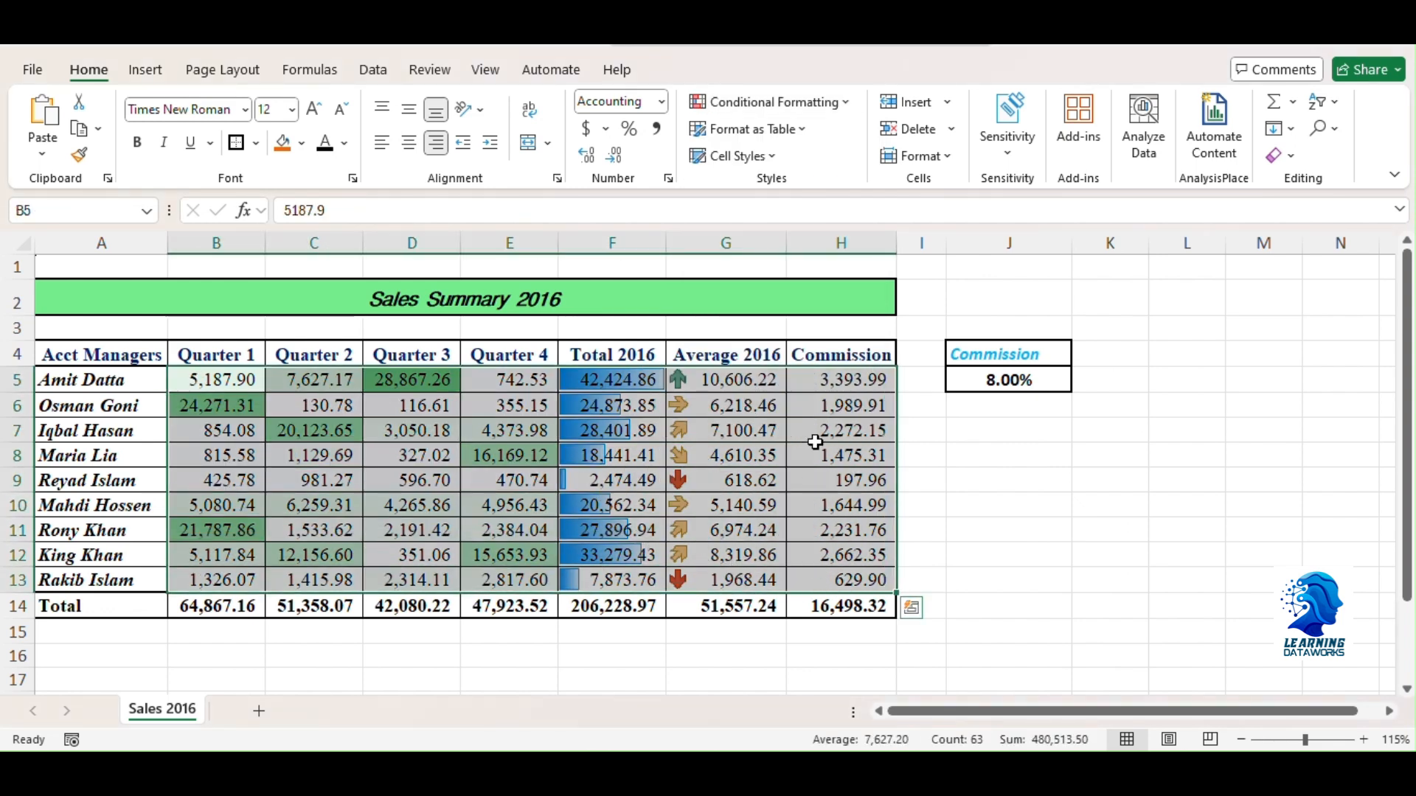
pyautogui.click(770, 102)
pyautogui.moveTo(784, 388)
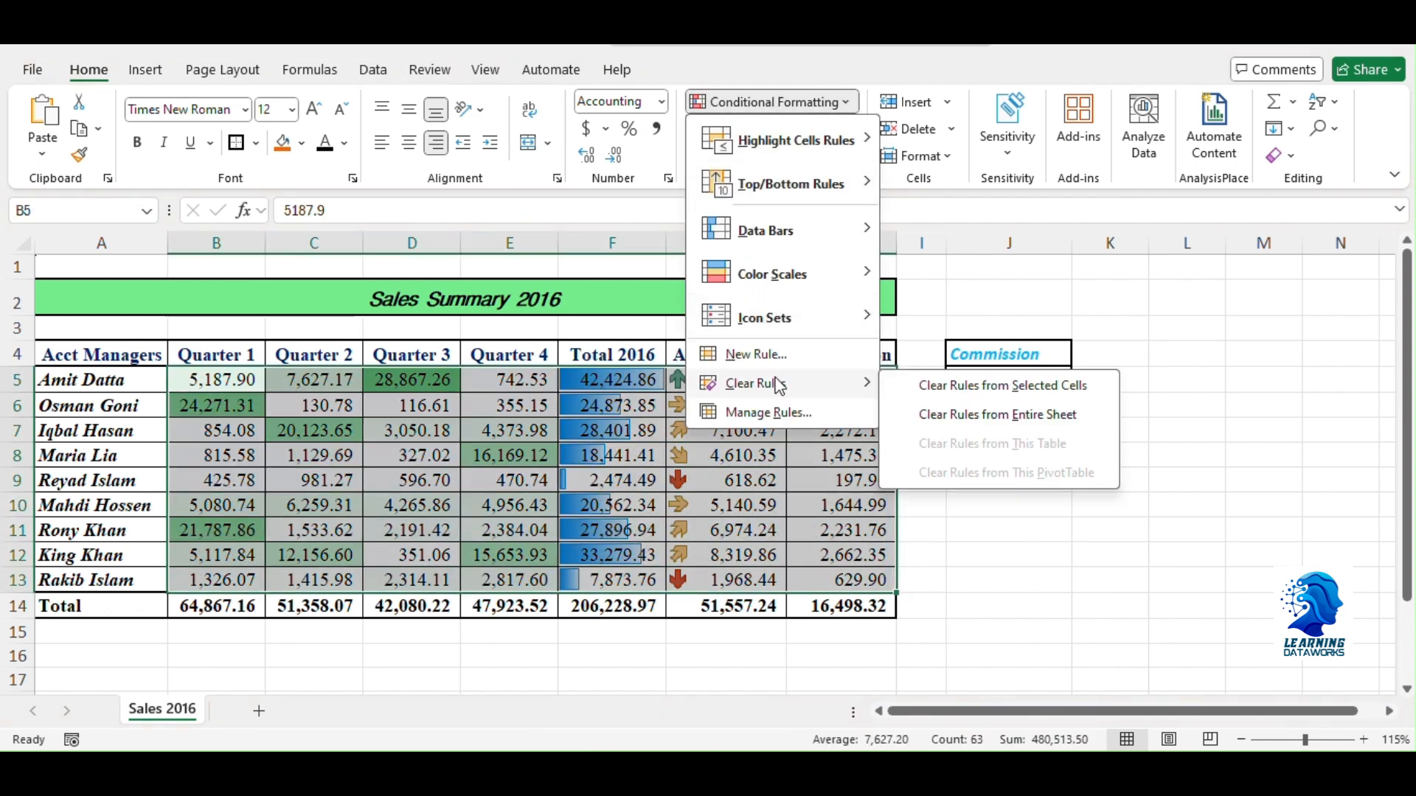
pyautogui.click(952, 382)
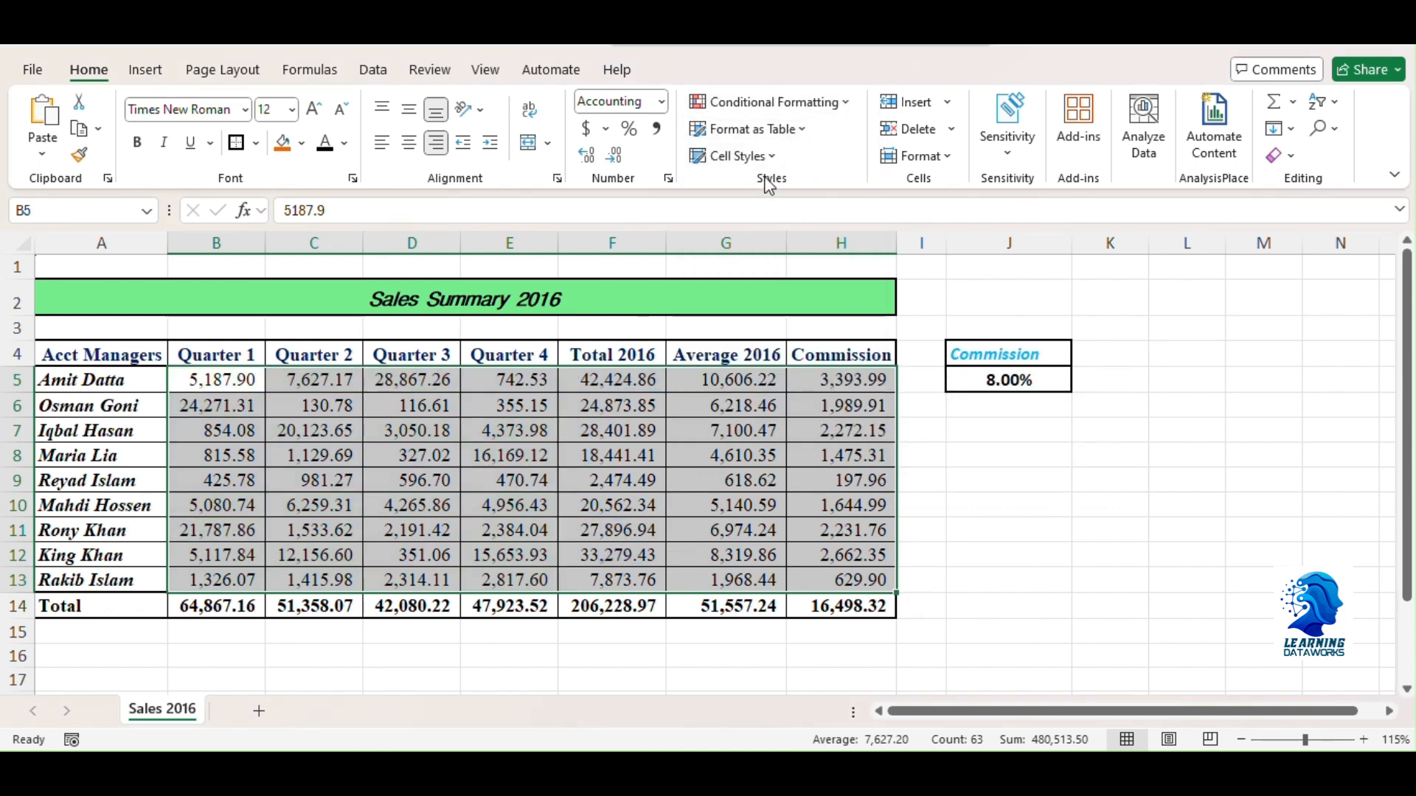
# Format the range A4:H14 as a table with headers, using the medium blue banded style with a darker blue header
pyautogui.click(479, 451)
pyautogui.moveTo(148, 361); pyautogui.dragTo(867, 601)
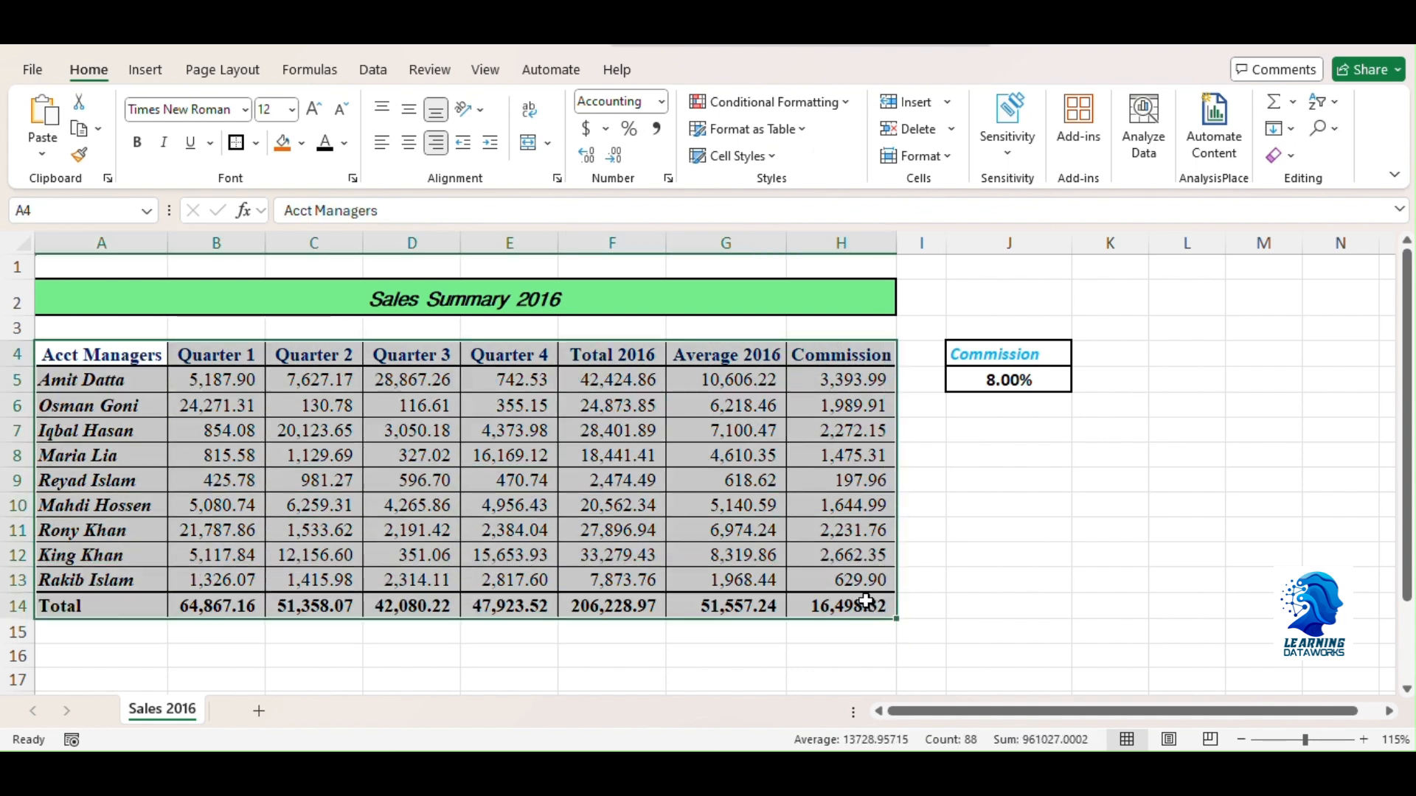
pyautogui.click(802, 131)
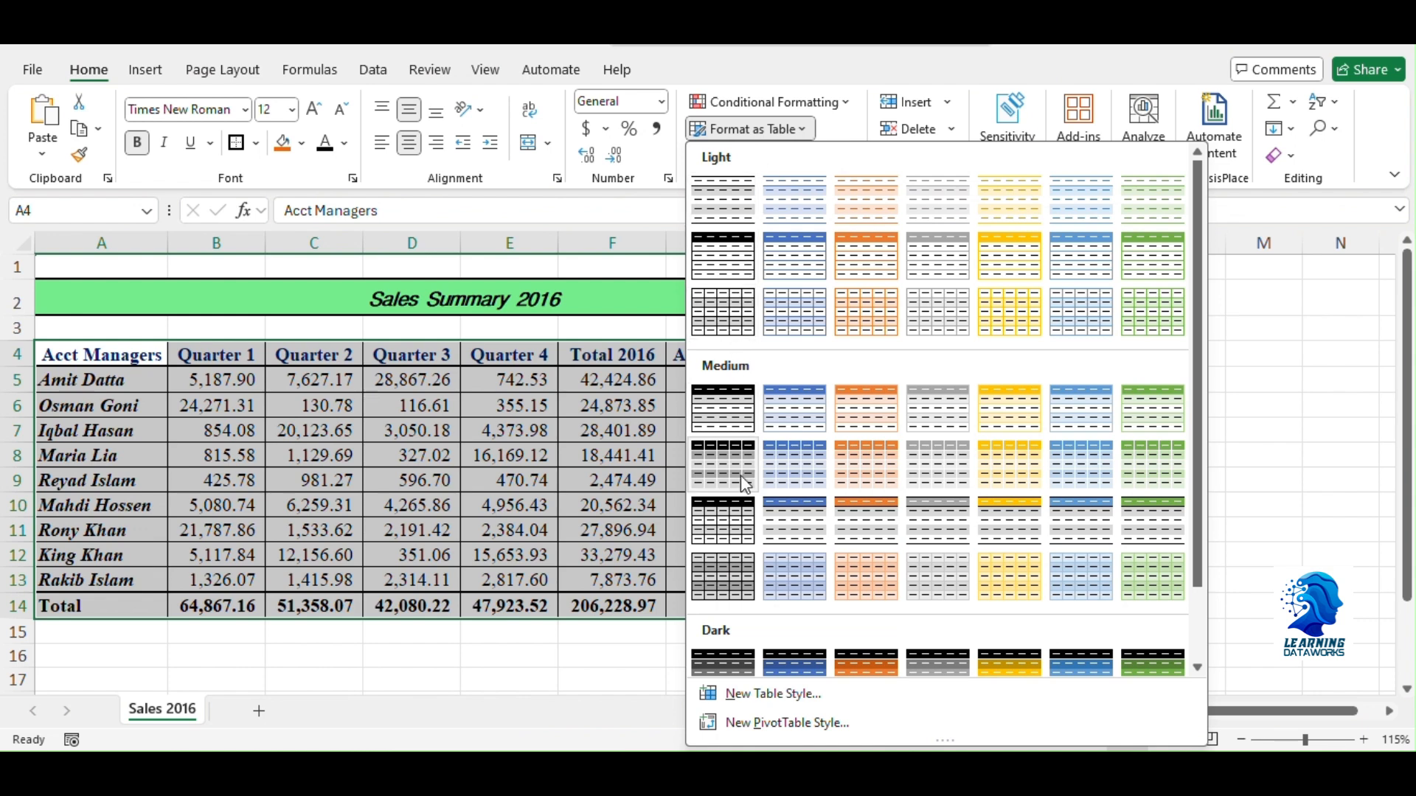
pyautogui.click(1059, 472)
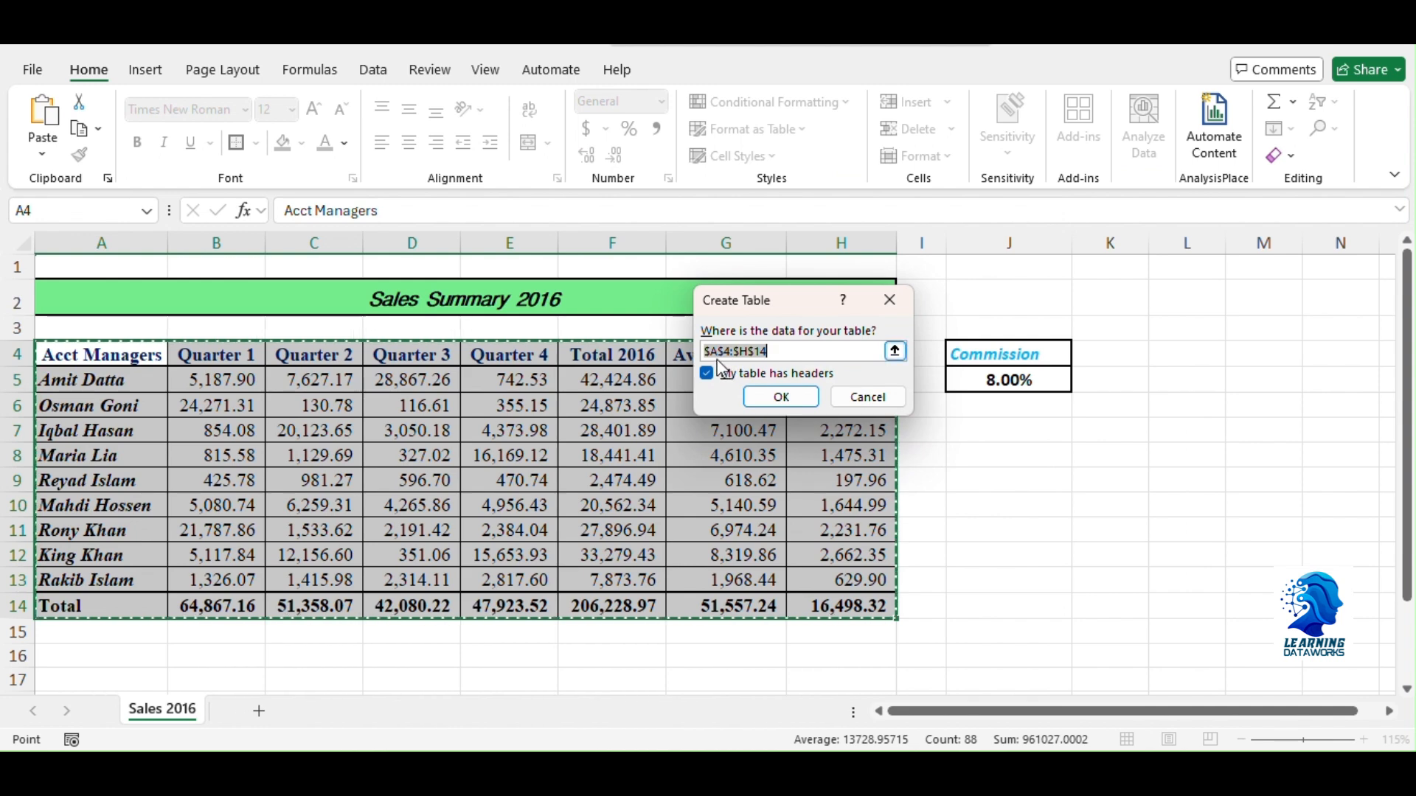
pyautogui.click(768, 399)
pyautogui.click(469, 505)
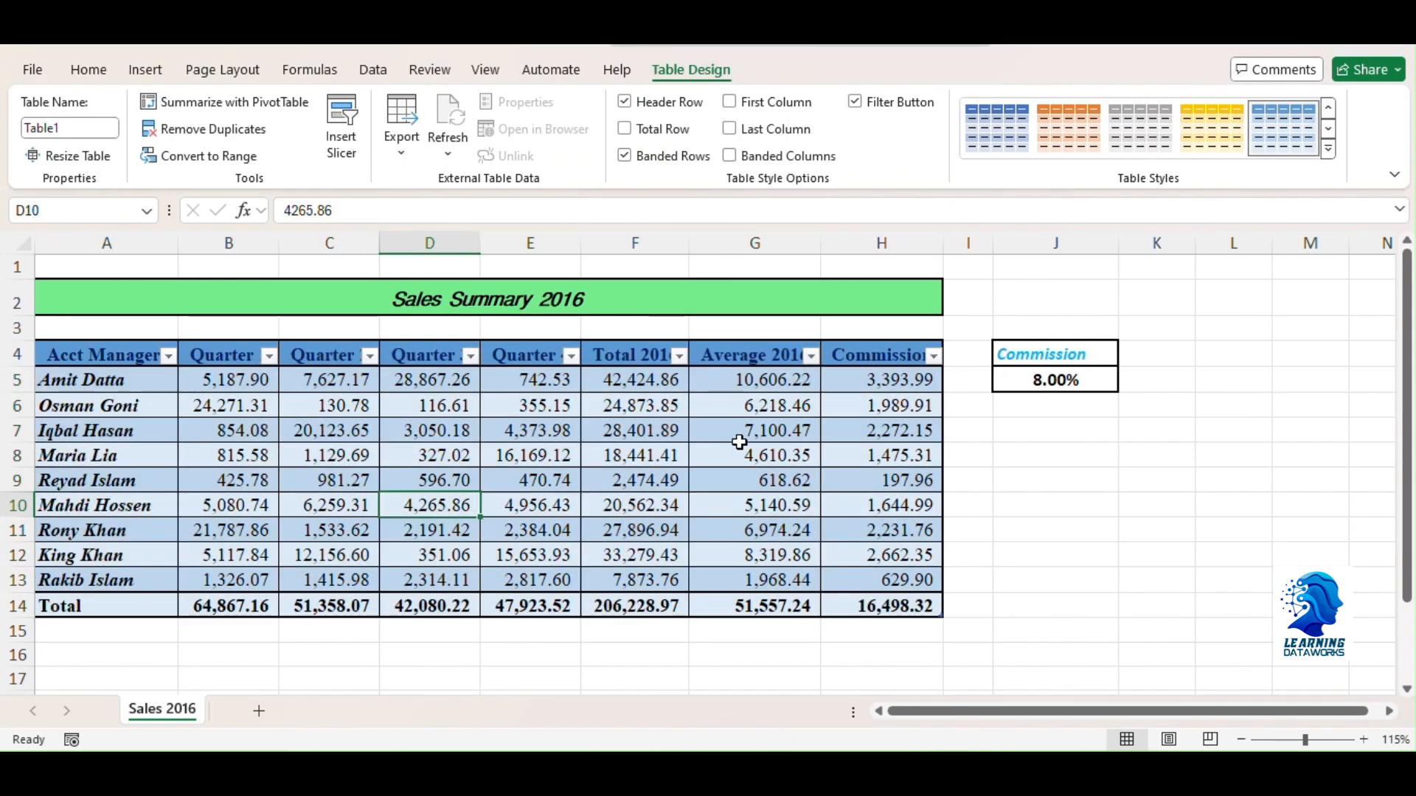
pyautogui.click(580, 481)
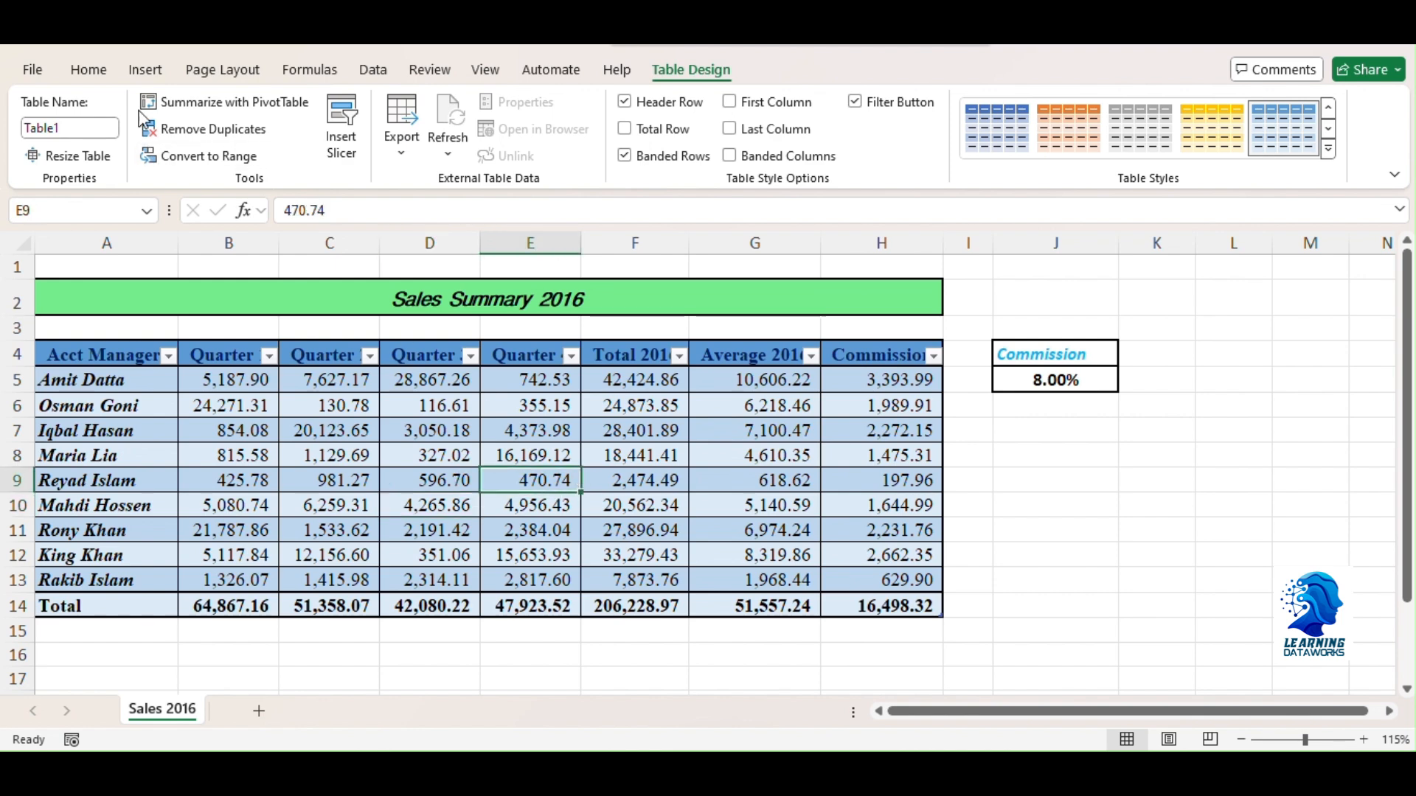
# Change the sales table's style to the medium light green banded style with a pale green header
pyautogui.click(145, 72)
pyautogui.click(127, 360)
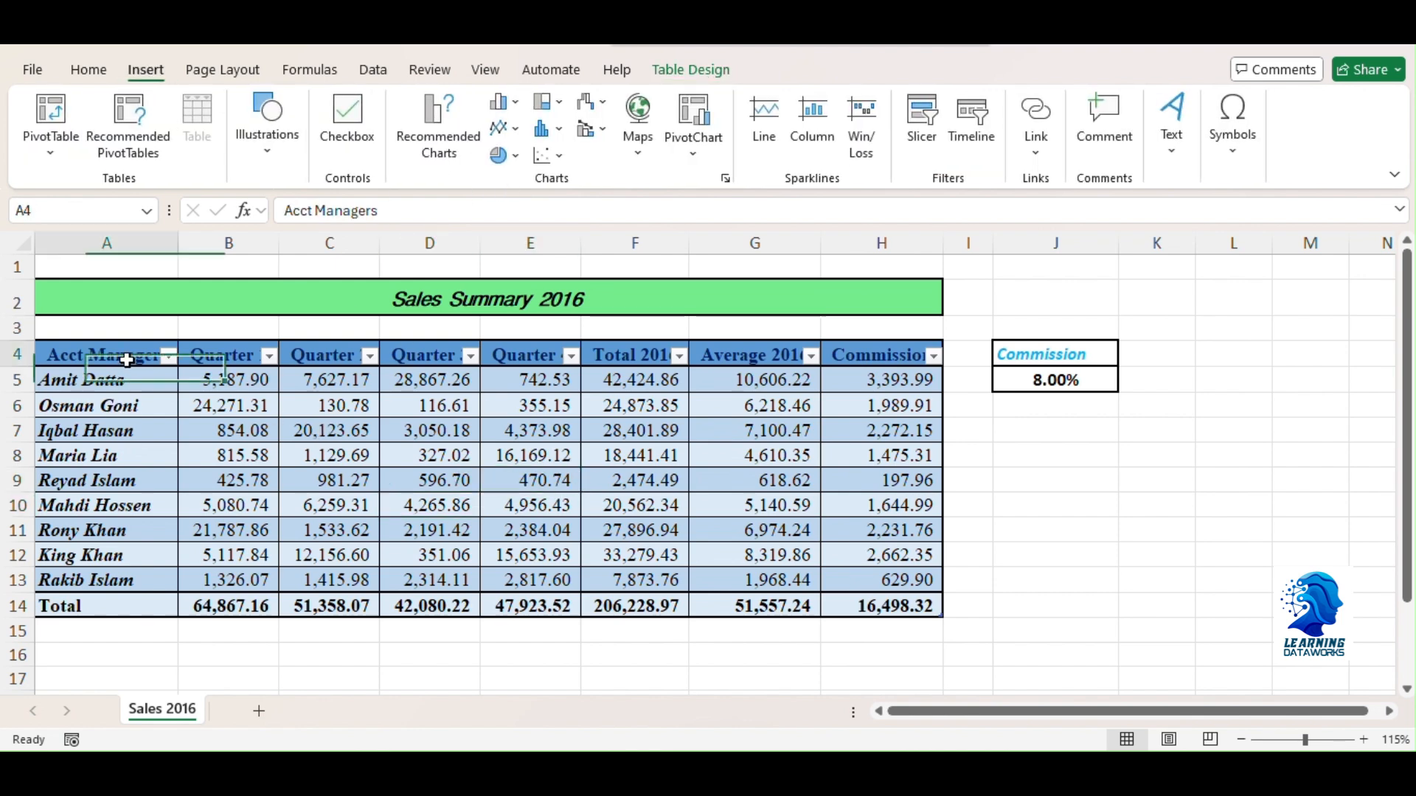
pyautogui.click(97, 68)
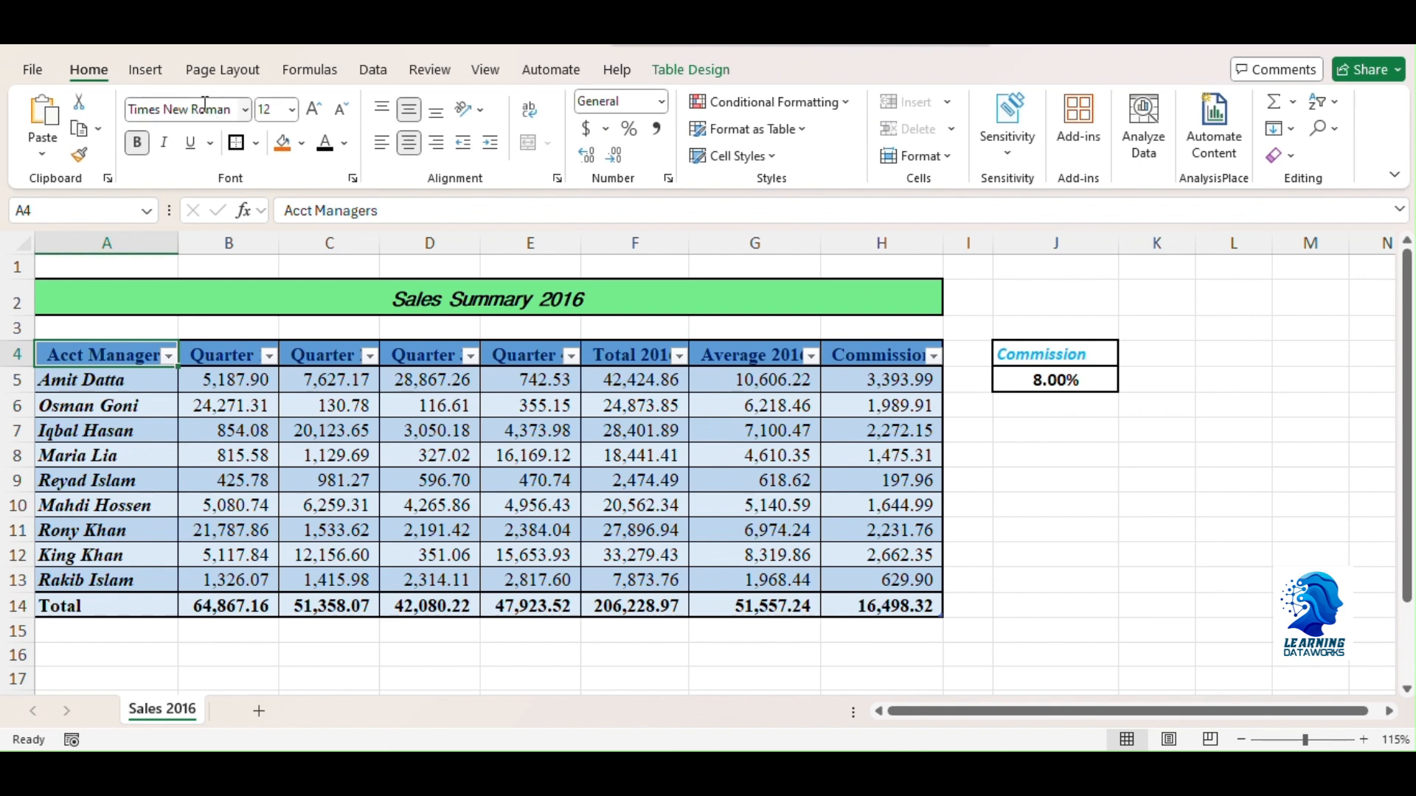
pyautogui.click(802, 131)
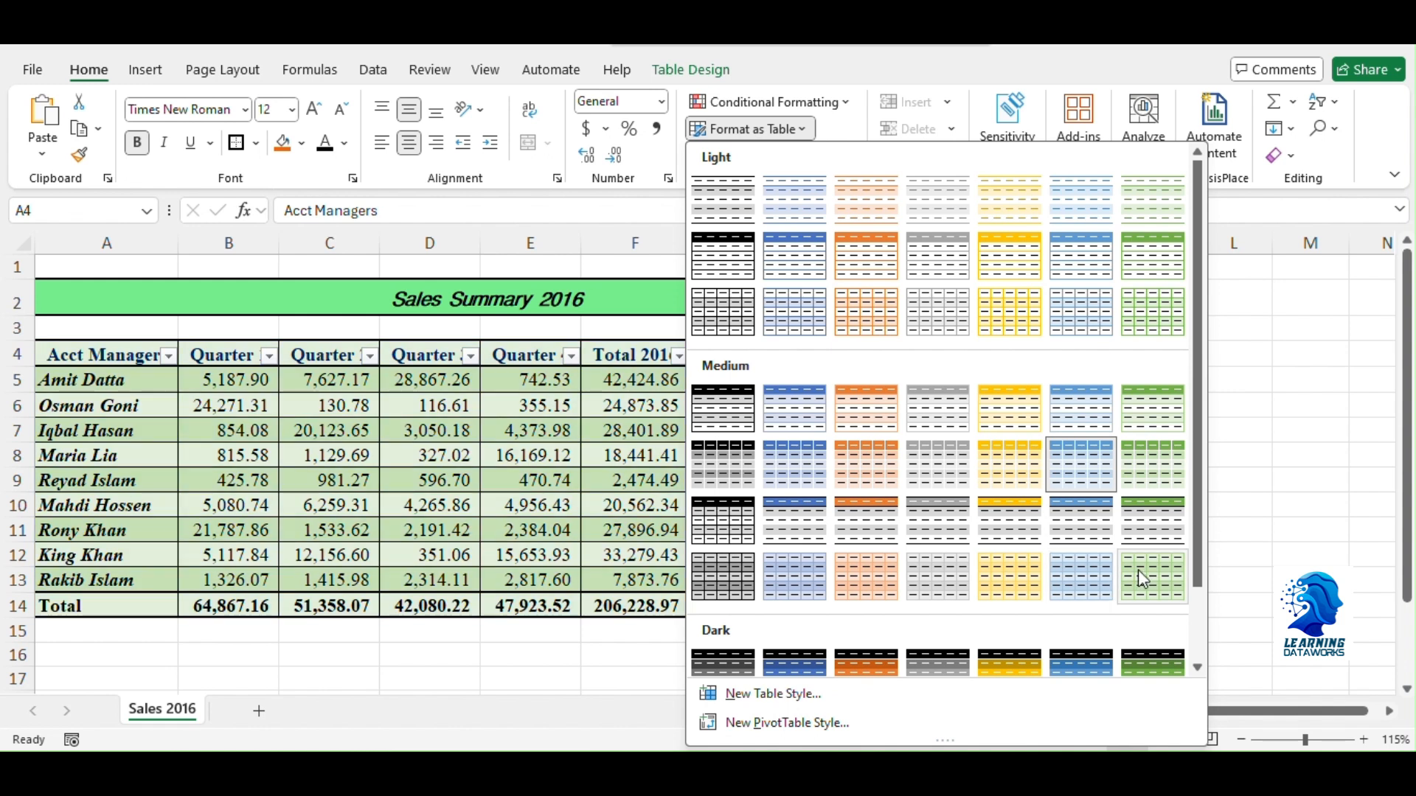
pyautogui.click(1142, 578)
pyautogui.click(520, 481)
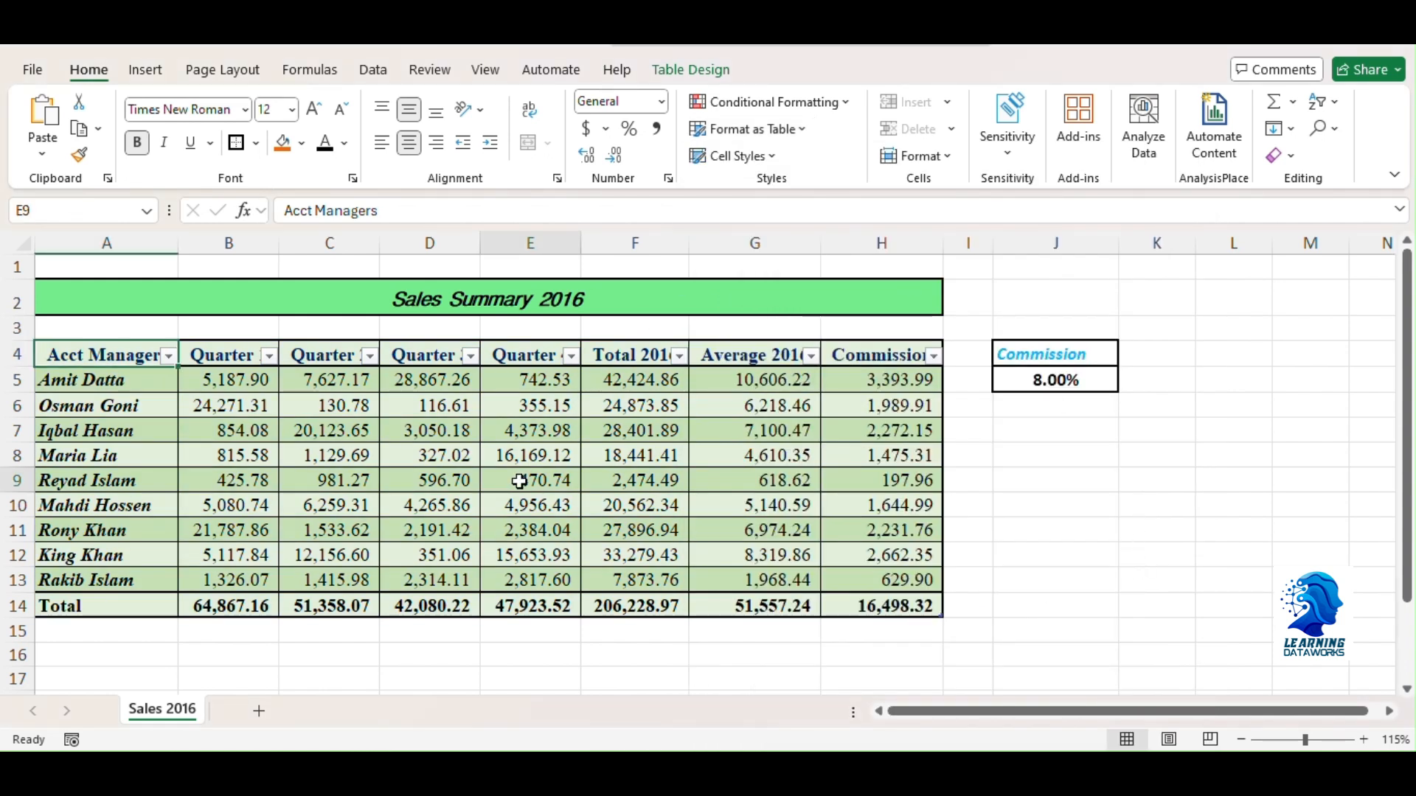
# Apply the Heading 1 cell style to the Sales Summary 2016 title in A2
pyautogui.click(768, 159)
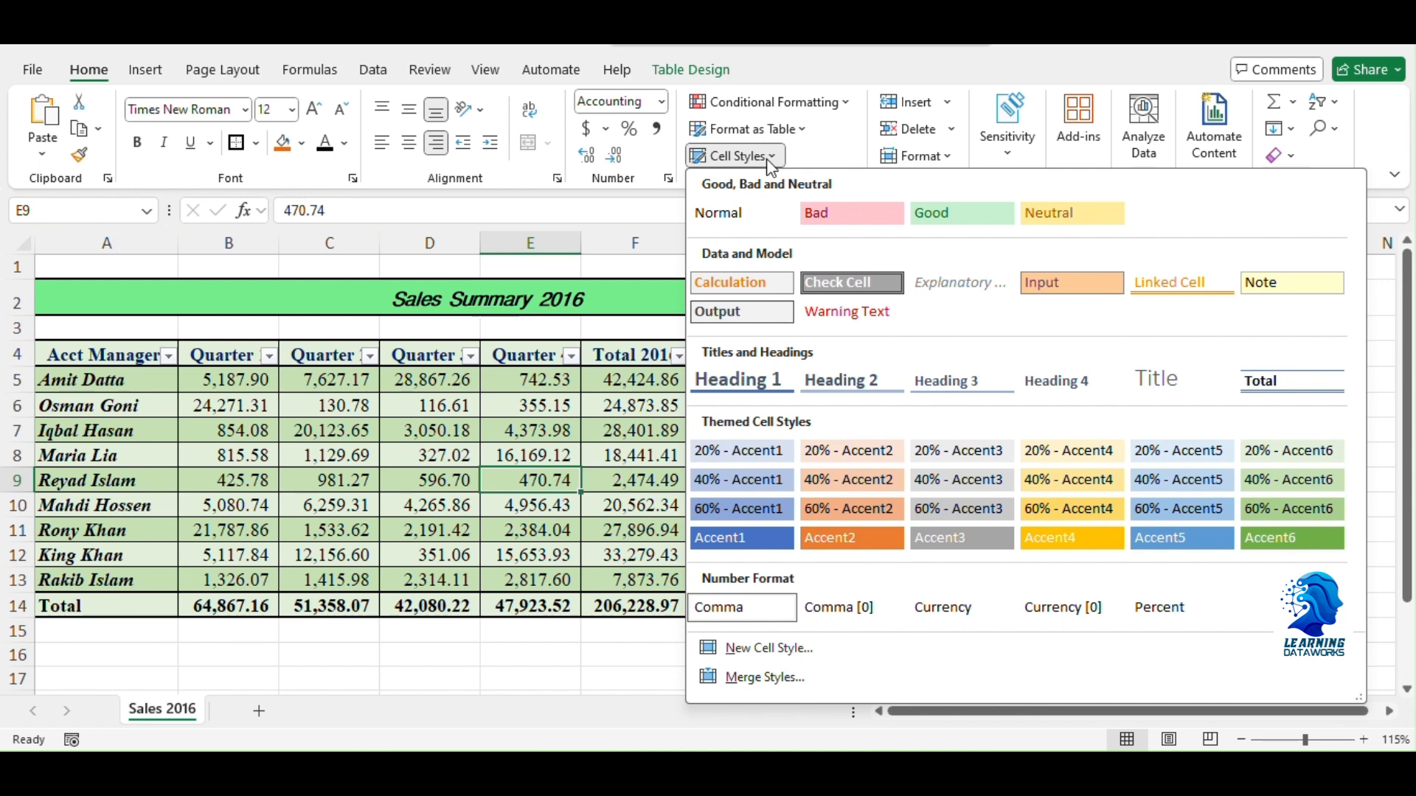
pyautogui.click(767, 159)
pyautogui.click(544, 308)
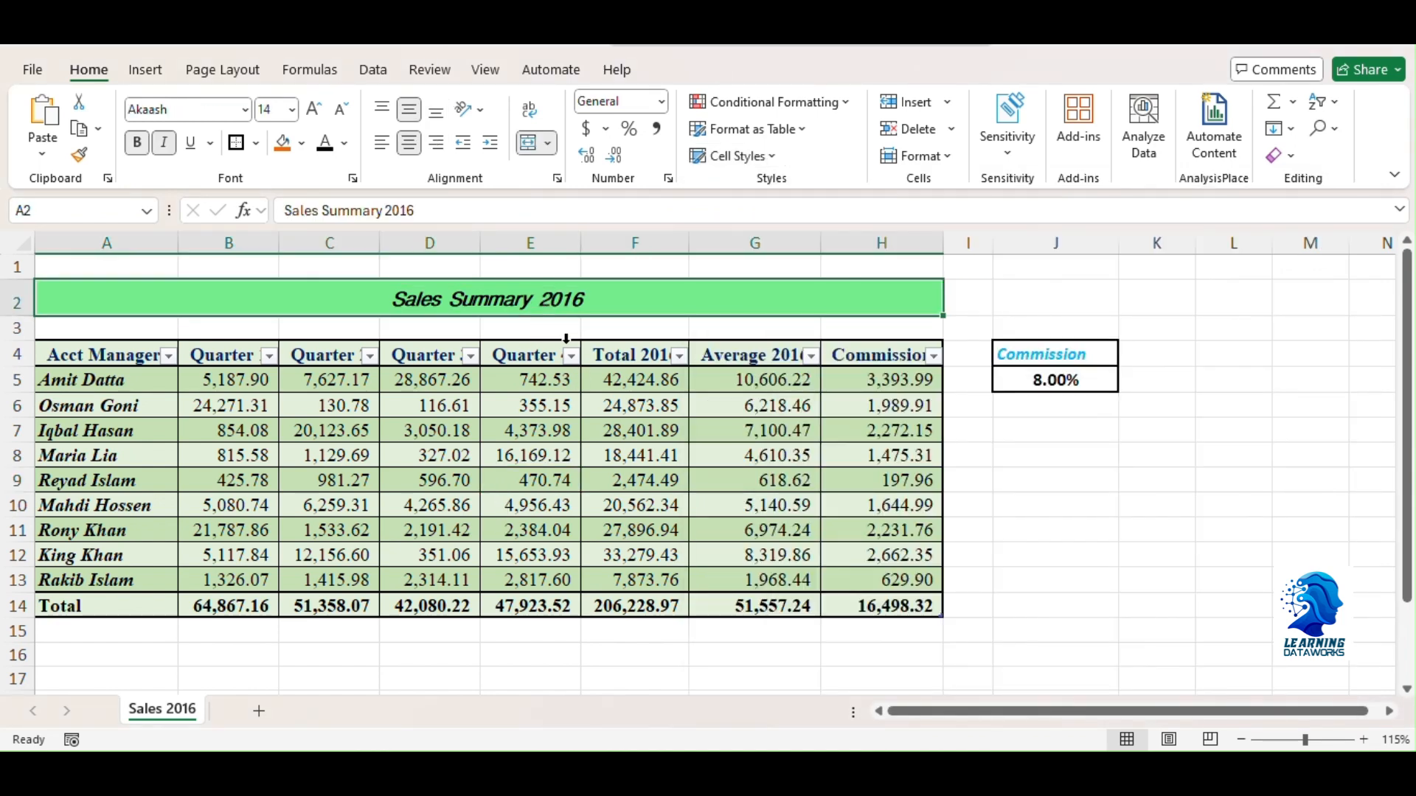
pyautogui.click(771, 158)
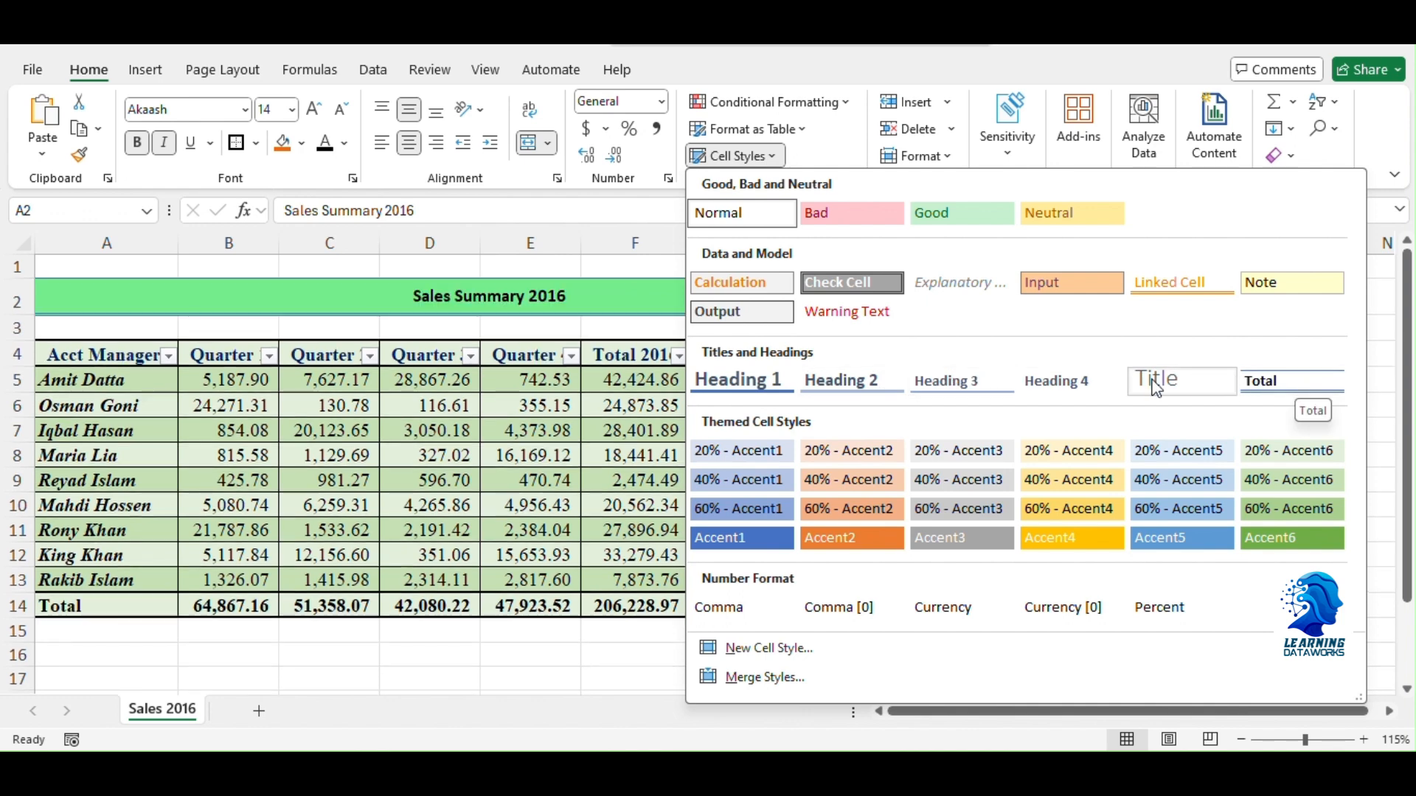
pyautogui.click(762, 383)
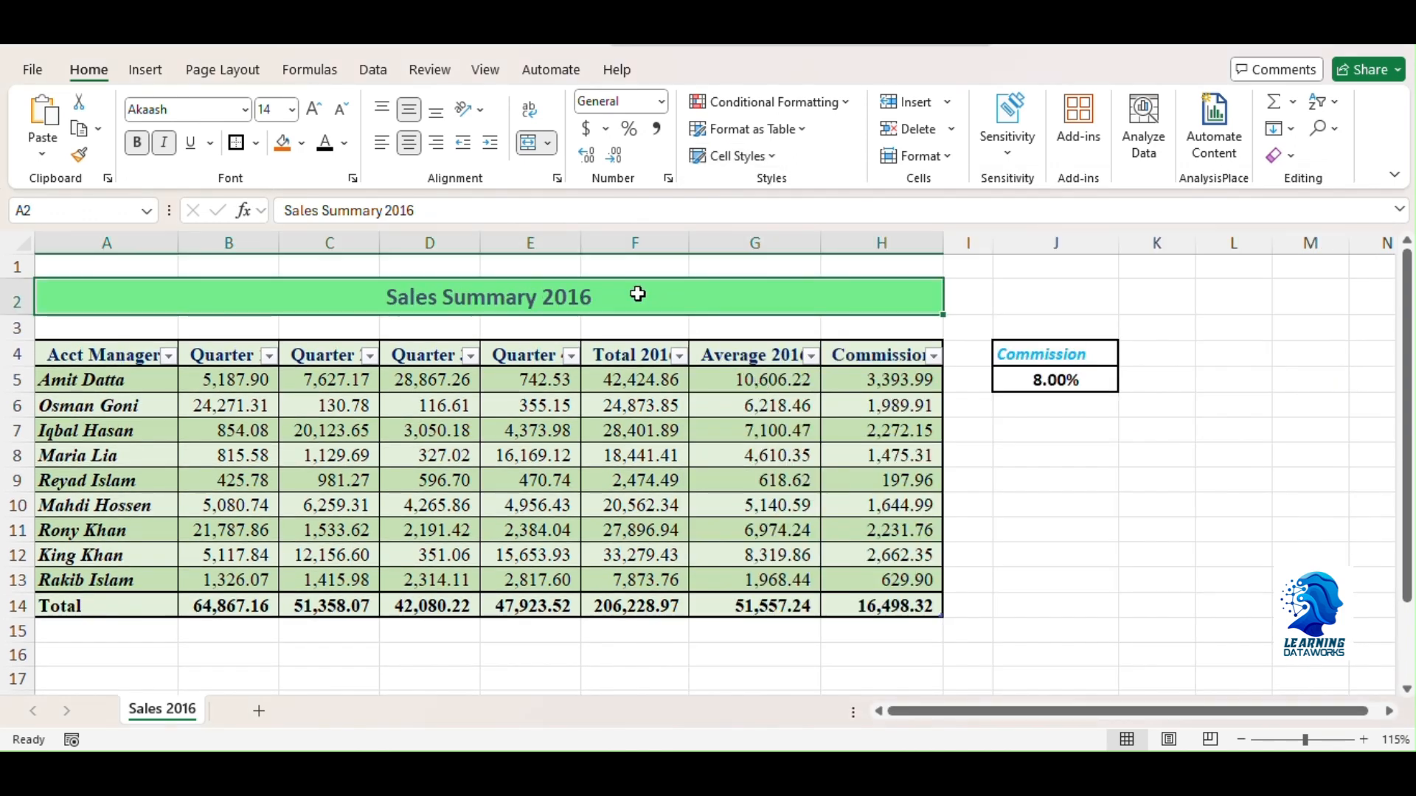
pyautogui.click(534, 455)
# Examine the available cell styles for the title and for the table's data rows A5:H13 without applying one
pyautogui.click(564, 299)
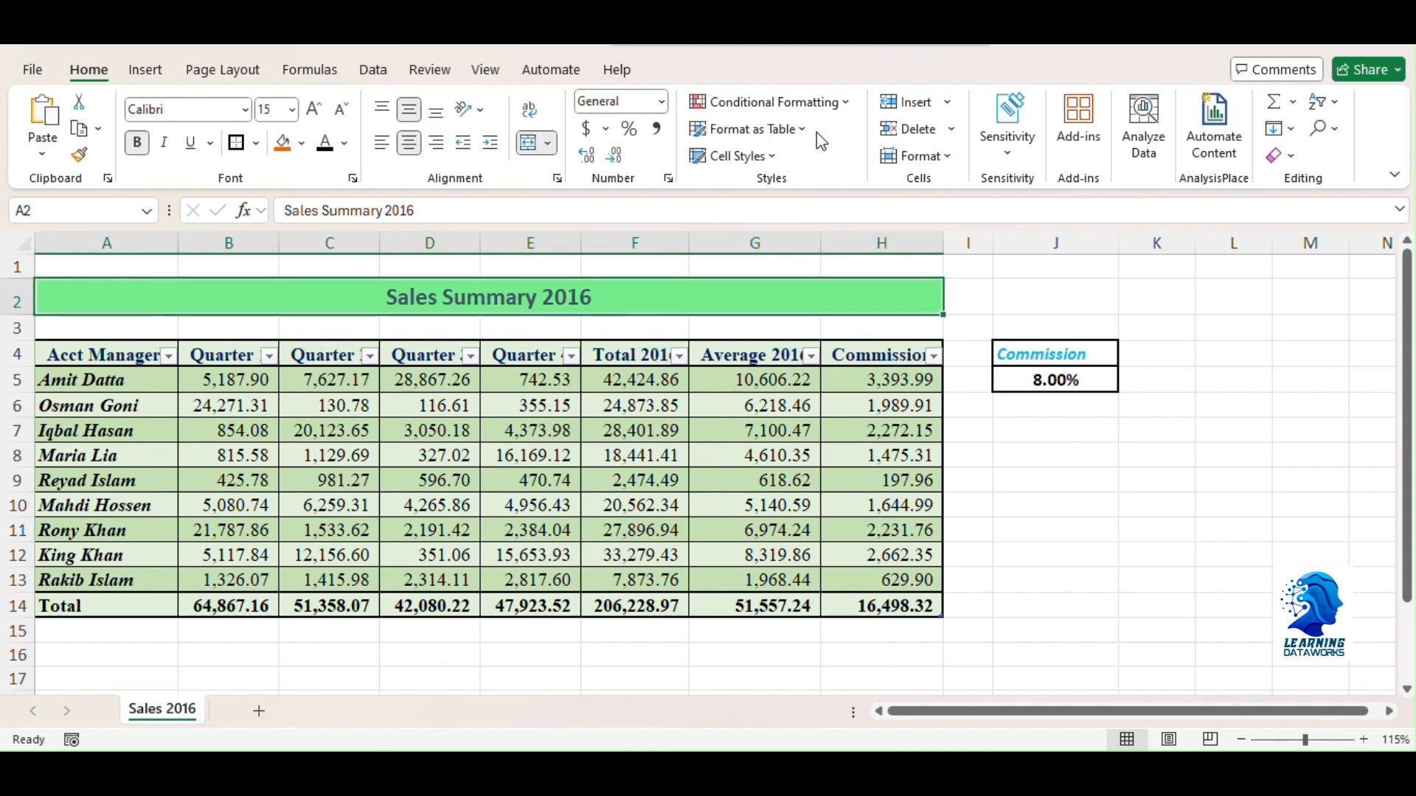
pyautogui.click(768, 161)
pyautogui.click(541, 474)
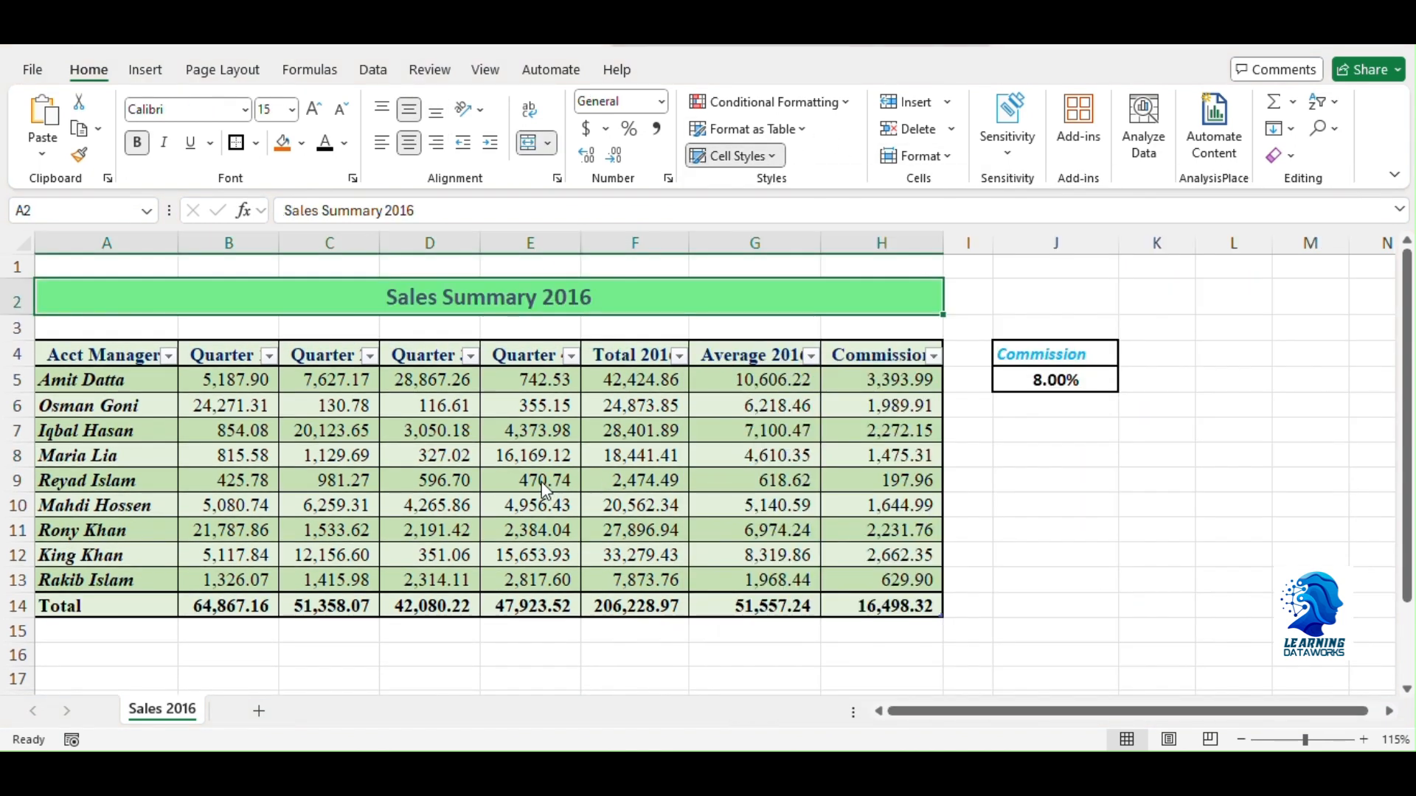
pyautogui.moveTo(143, 379); pyautogui.dragTo(917, 578)
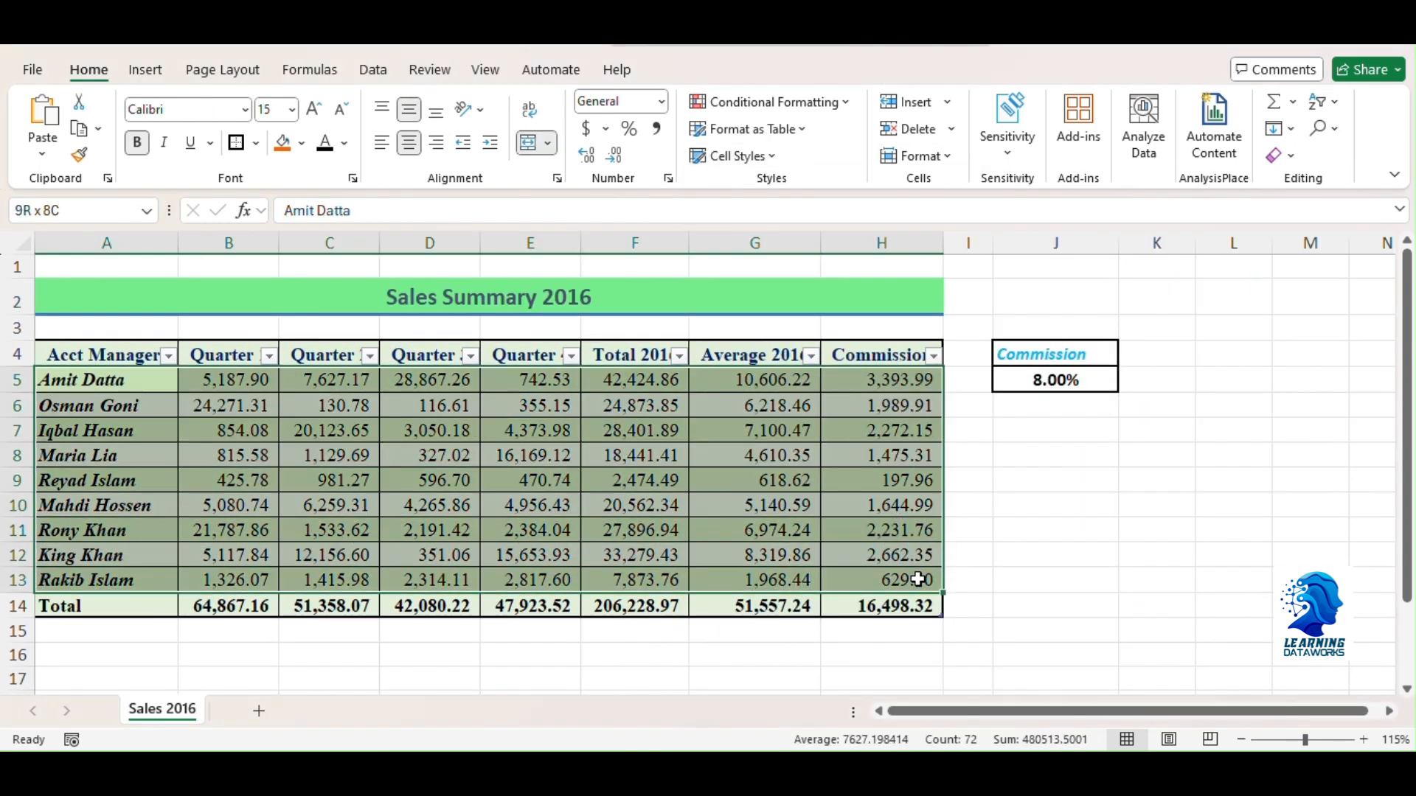
pyautogui.click(770, 157)
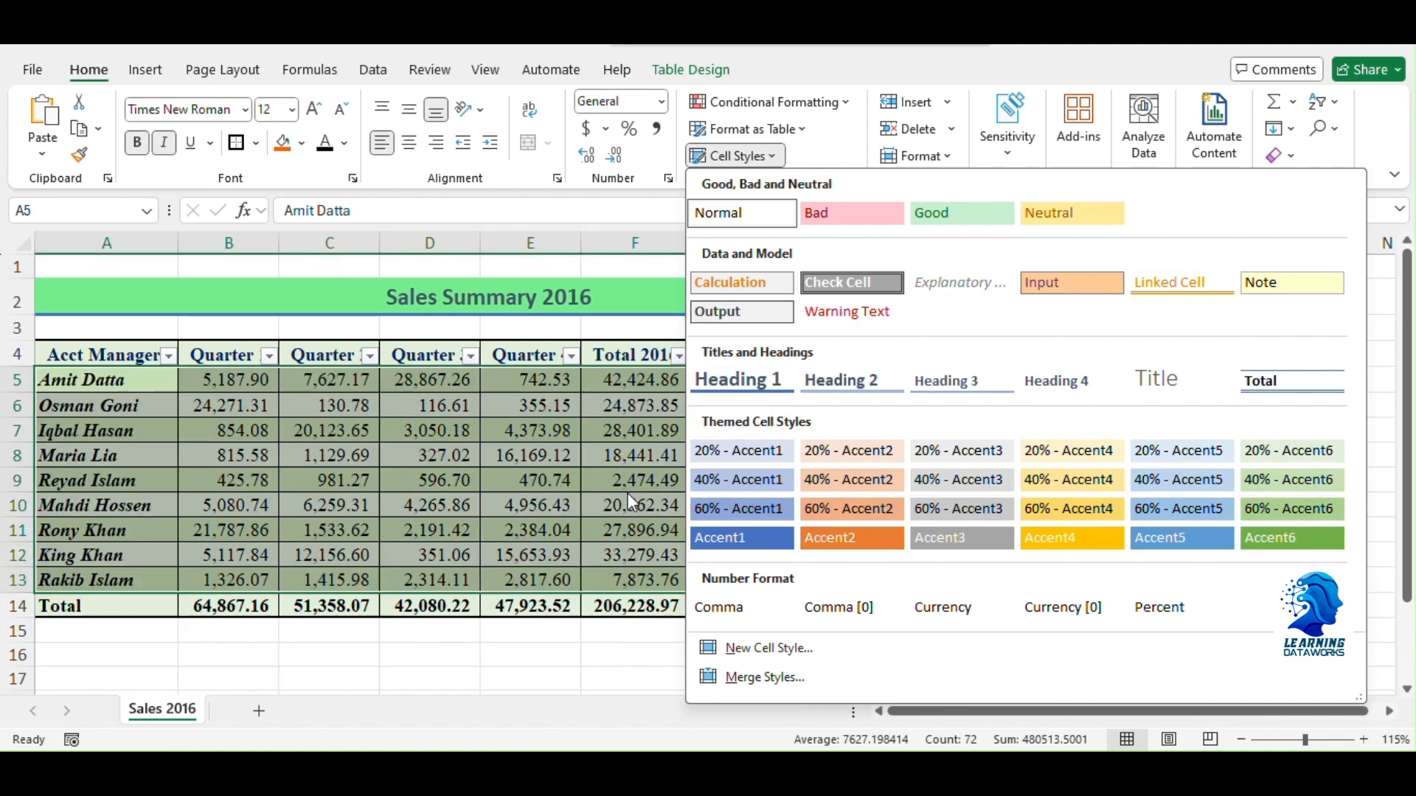
pyautogui.press('Escape')
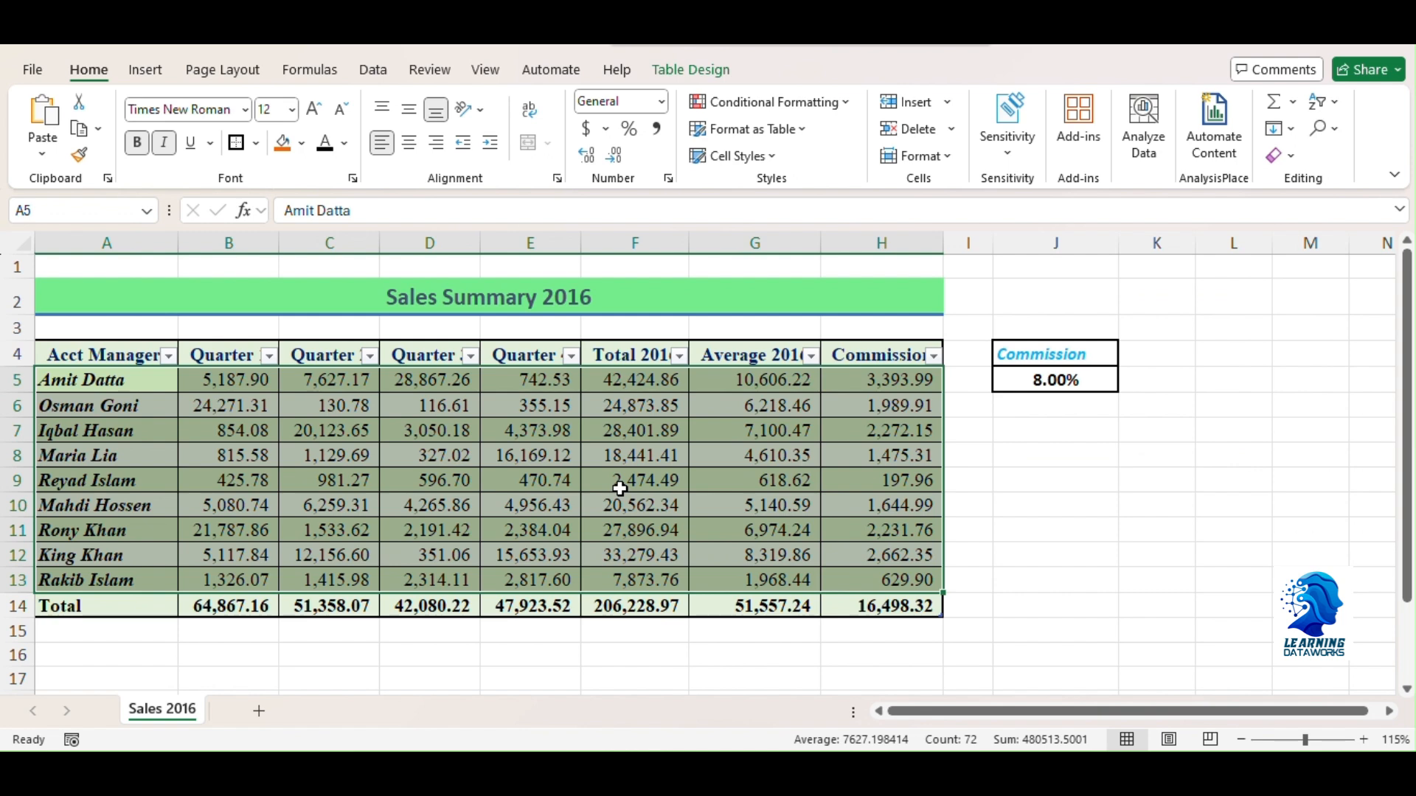